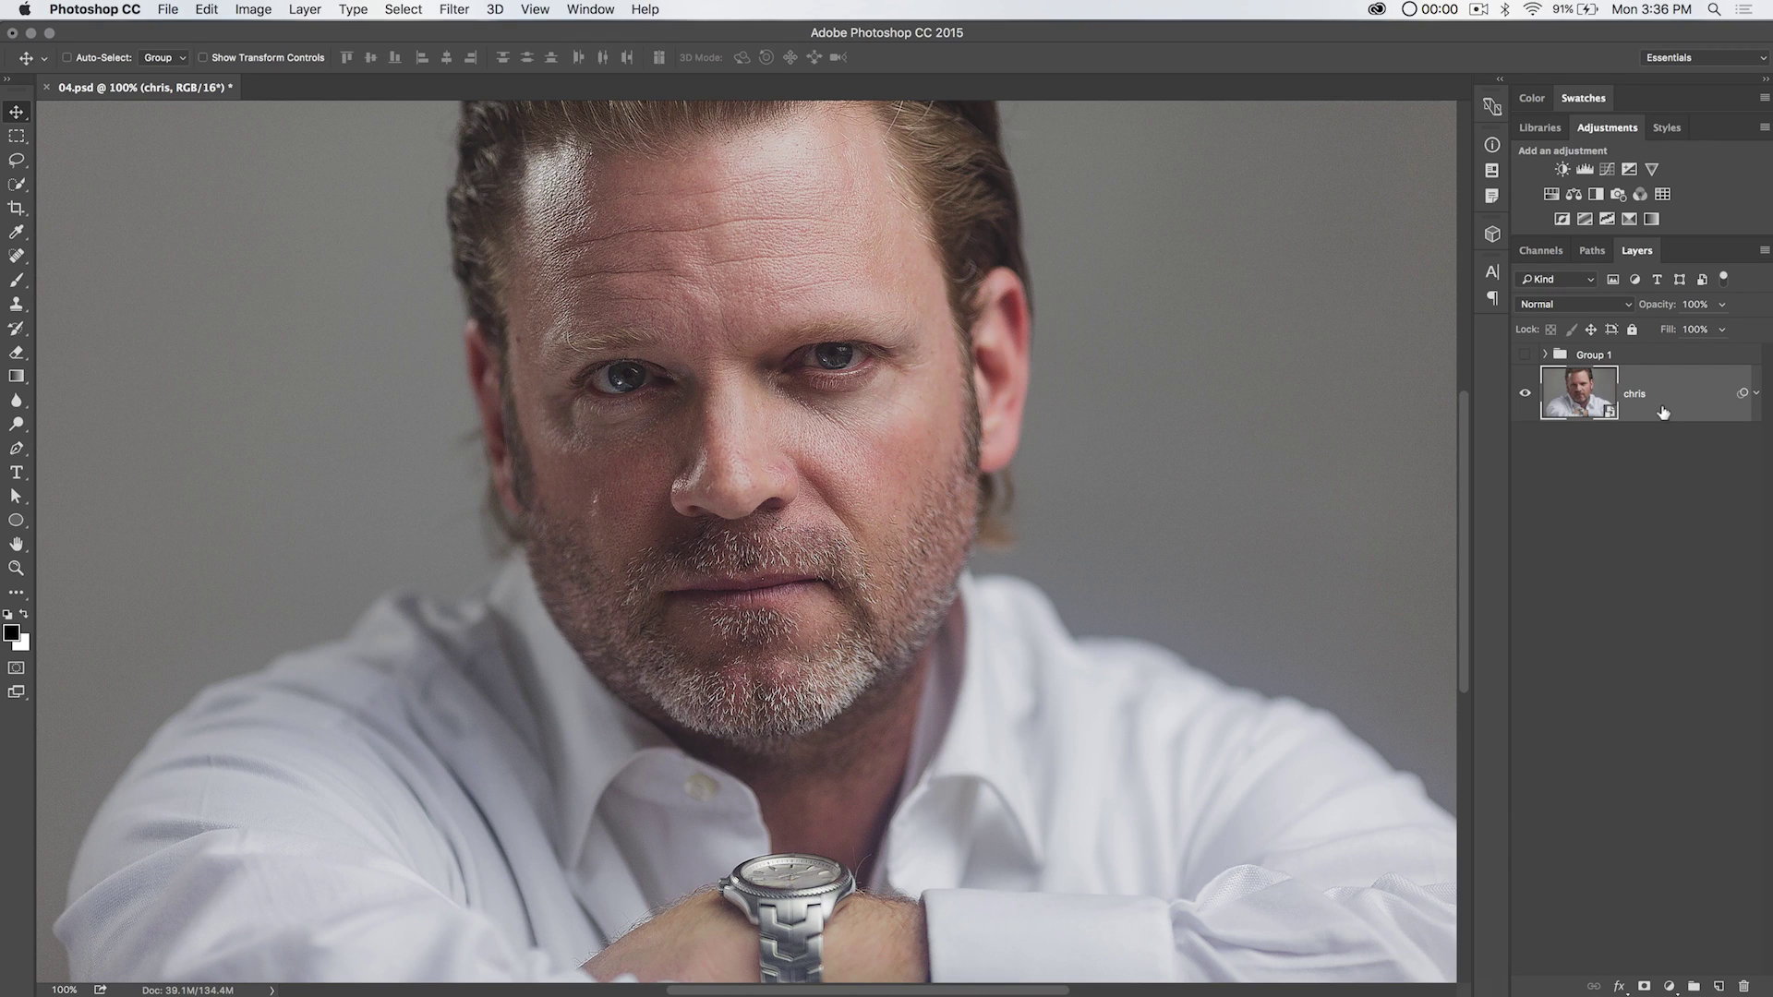
# Step: Duplicate the portrait layer and rasterize the copy
pyautogui.press('super+j')
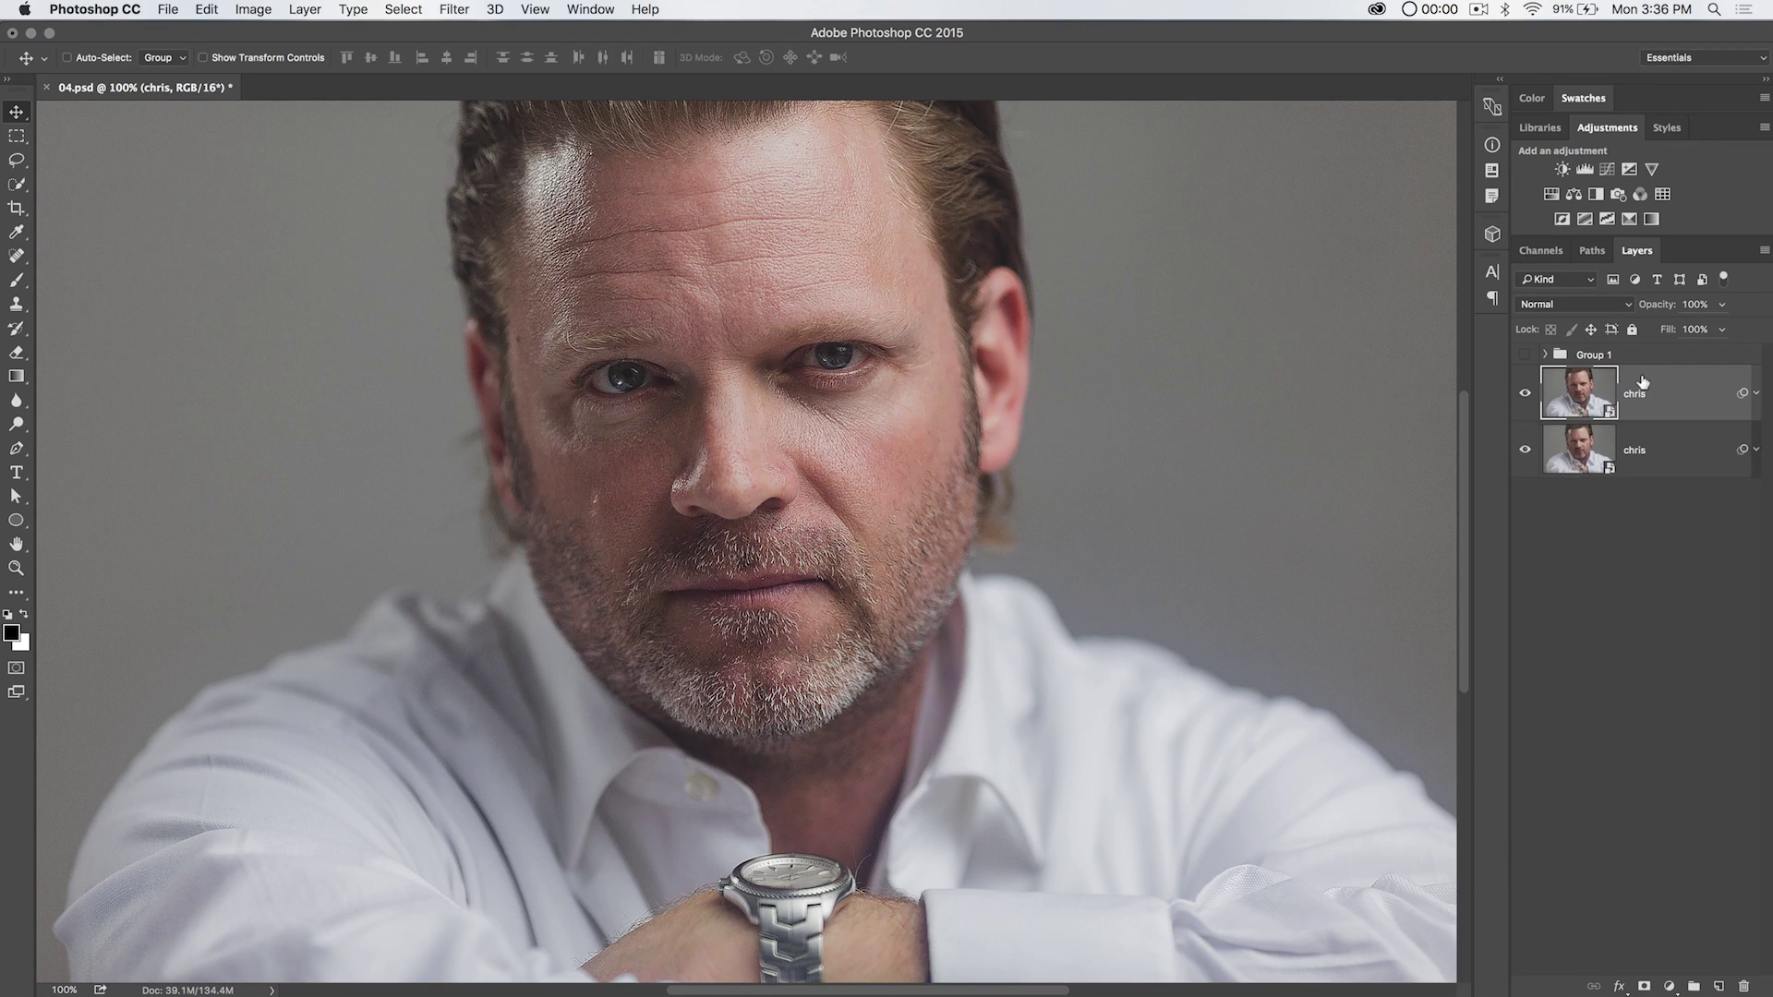
pyautogui.rightClick(1642, 381)
pyautogui.click(1476, 615)
# Step: Desaturate the rasterized portrait copy with the Desaturate adjustment
pyautogui.click(251, 10)
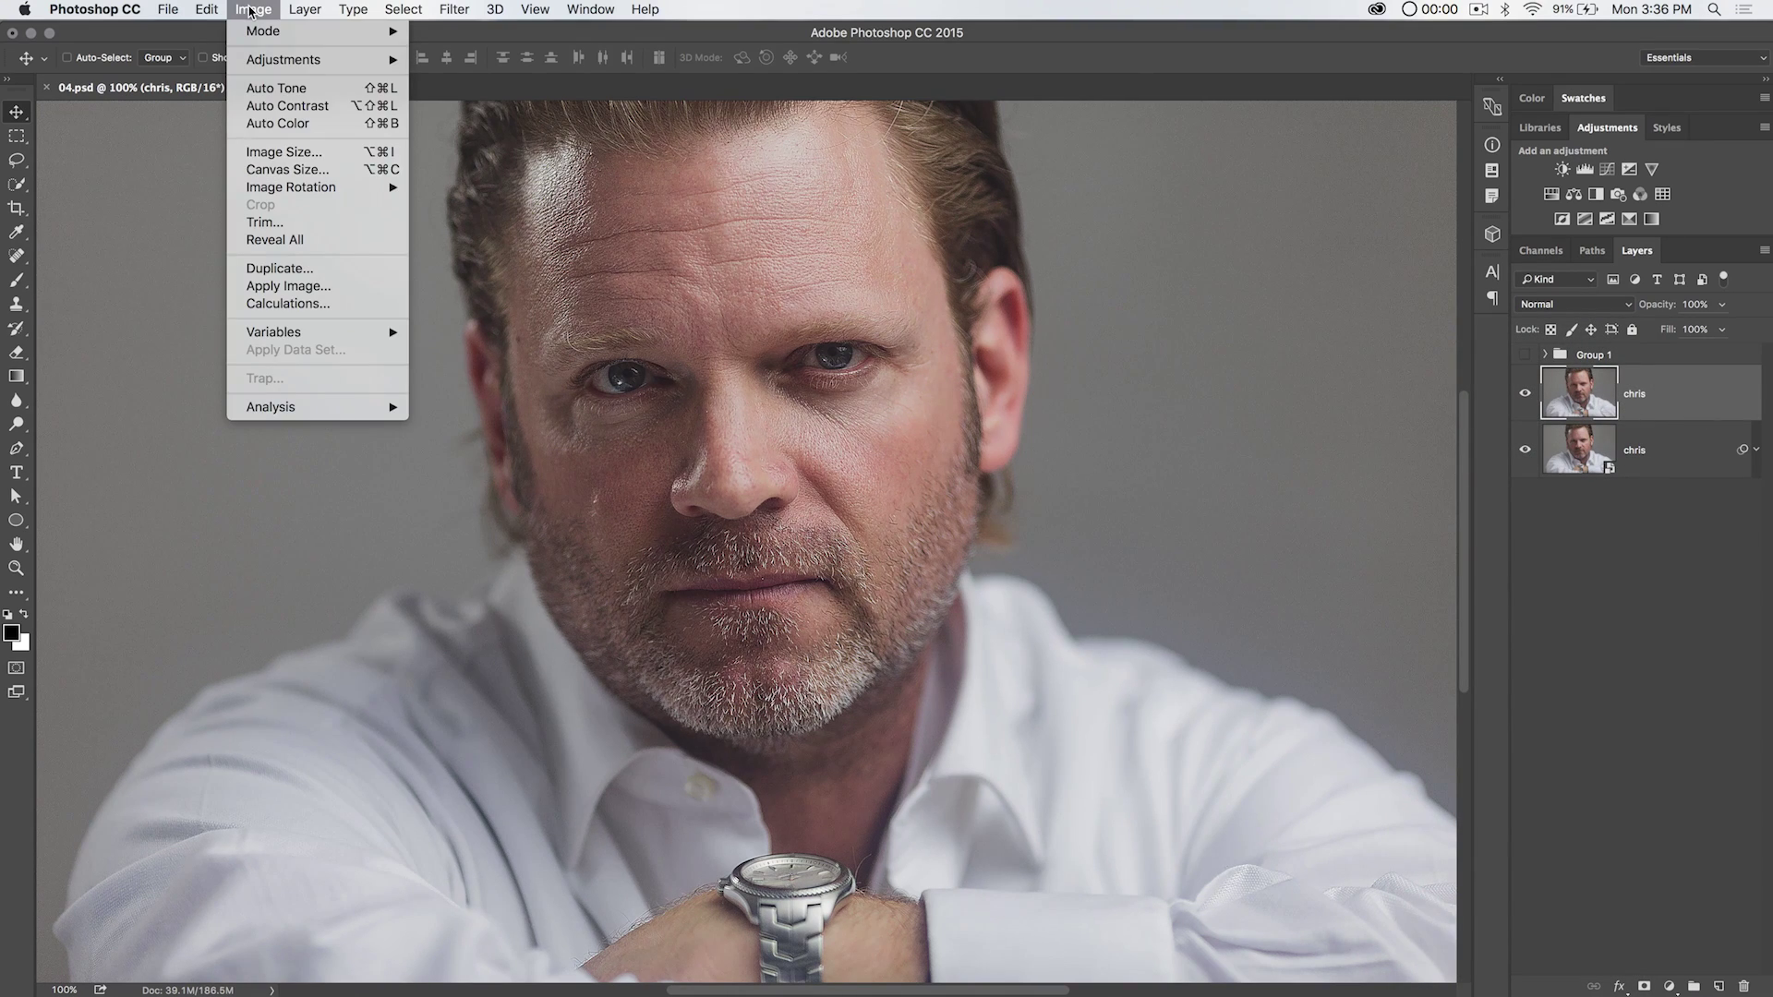
pyautogui.moveTo(283, 67)
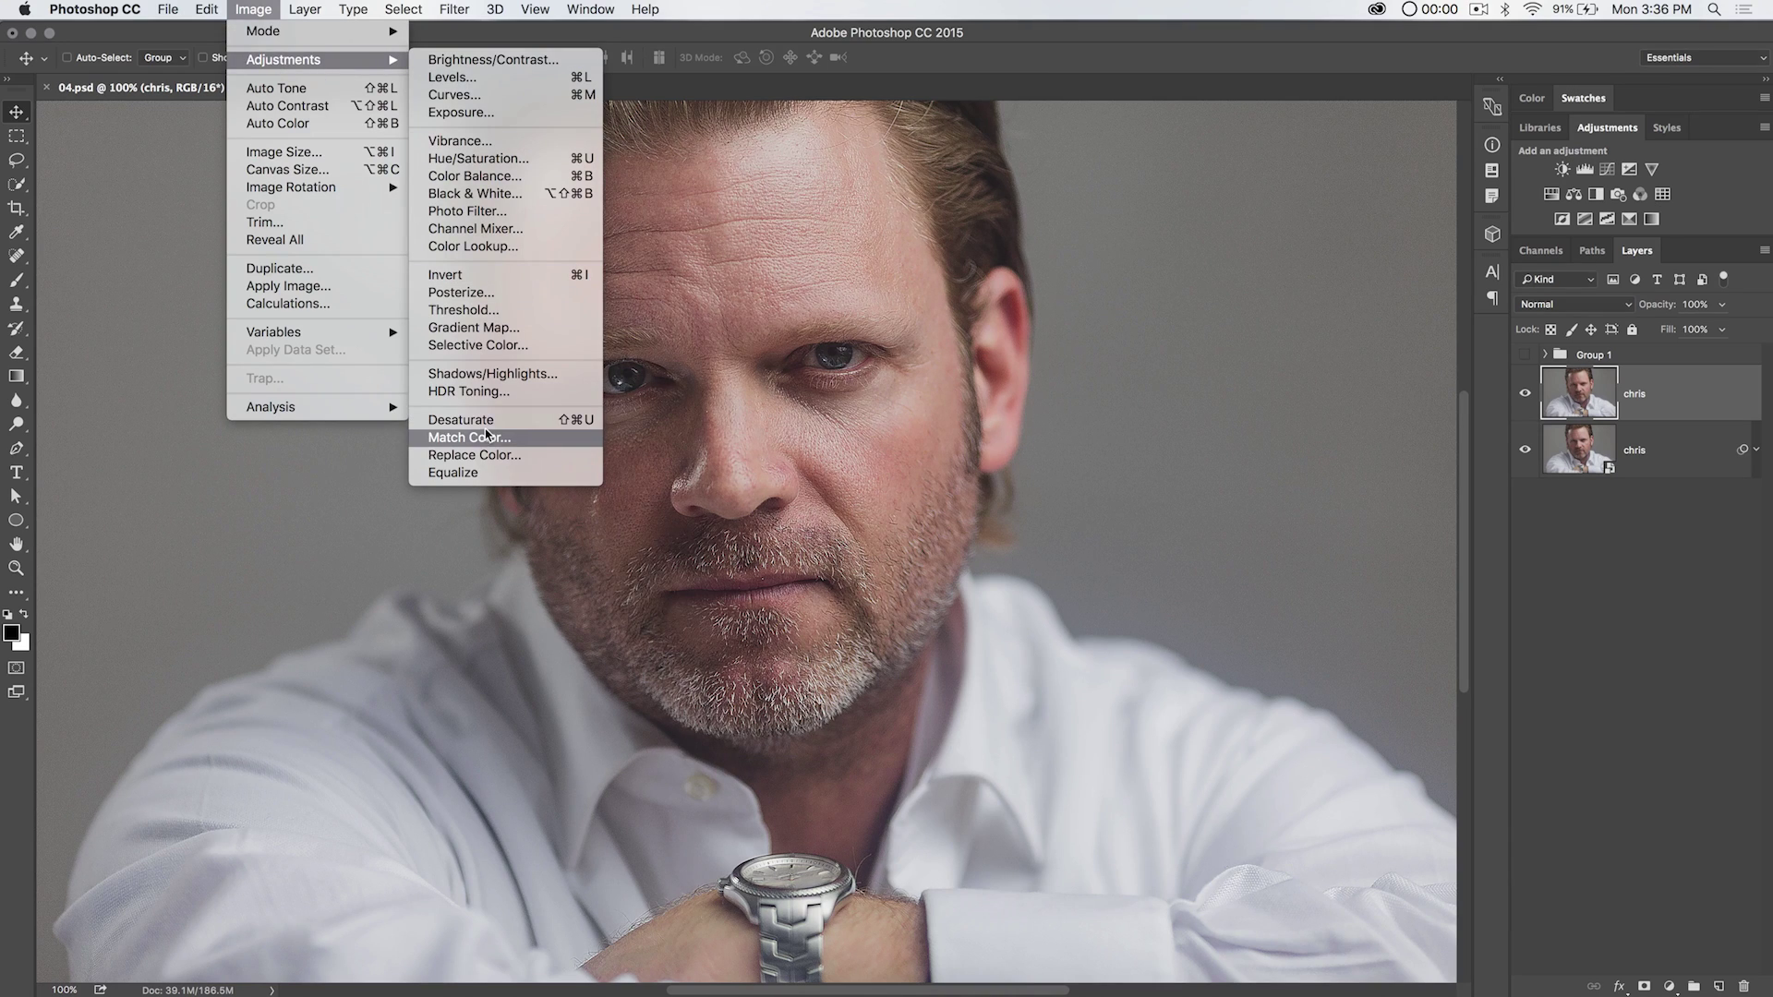
pyautogui.click(581, 420)
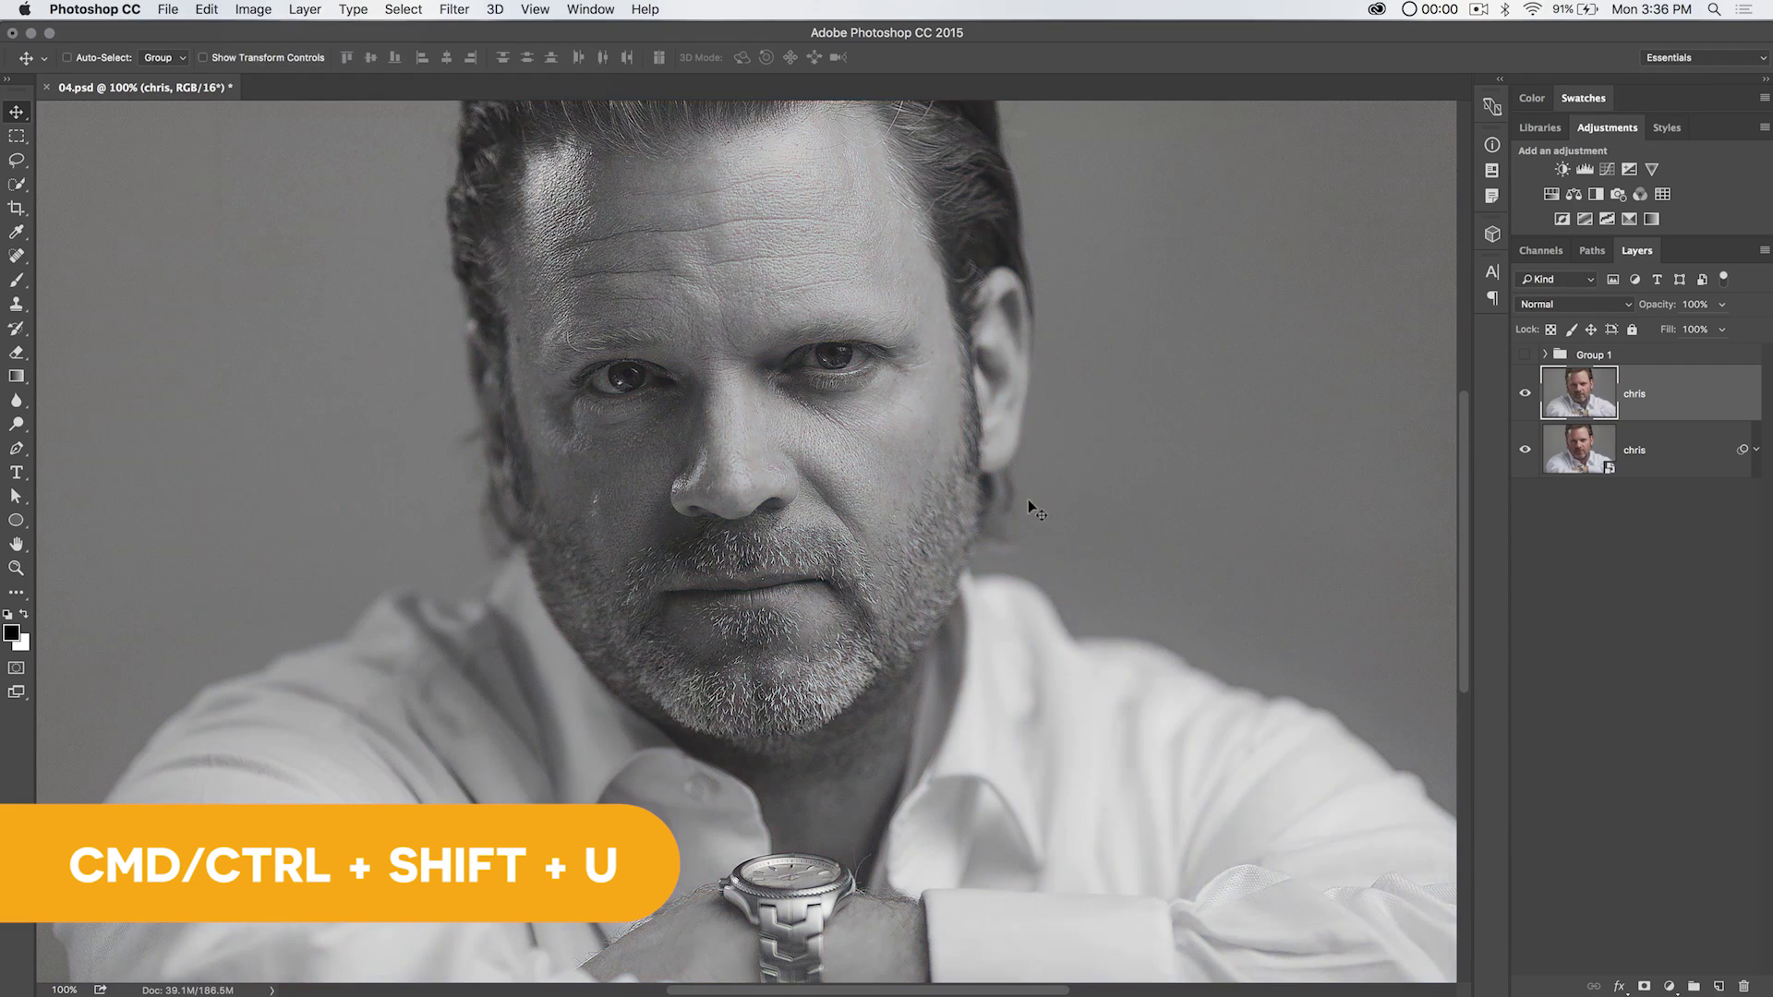
# Step: Duplicate the whole document under the name adjustmentlayer
pyautogui.press('super+minus')
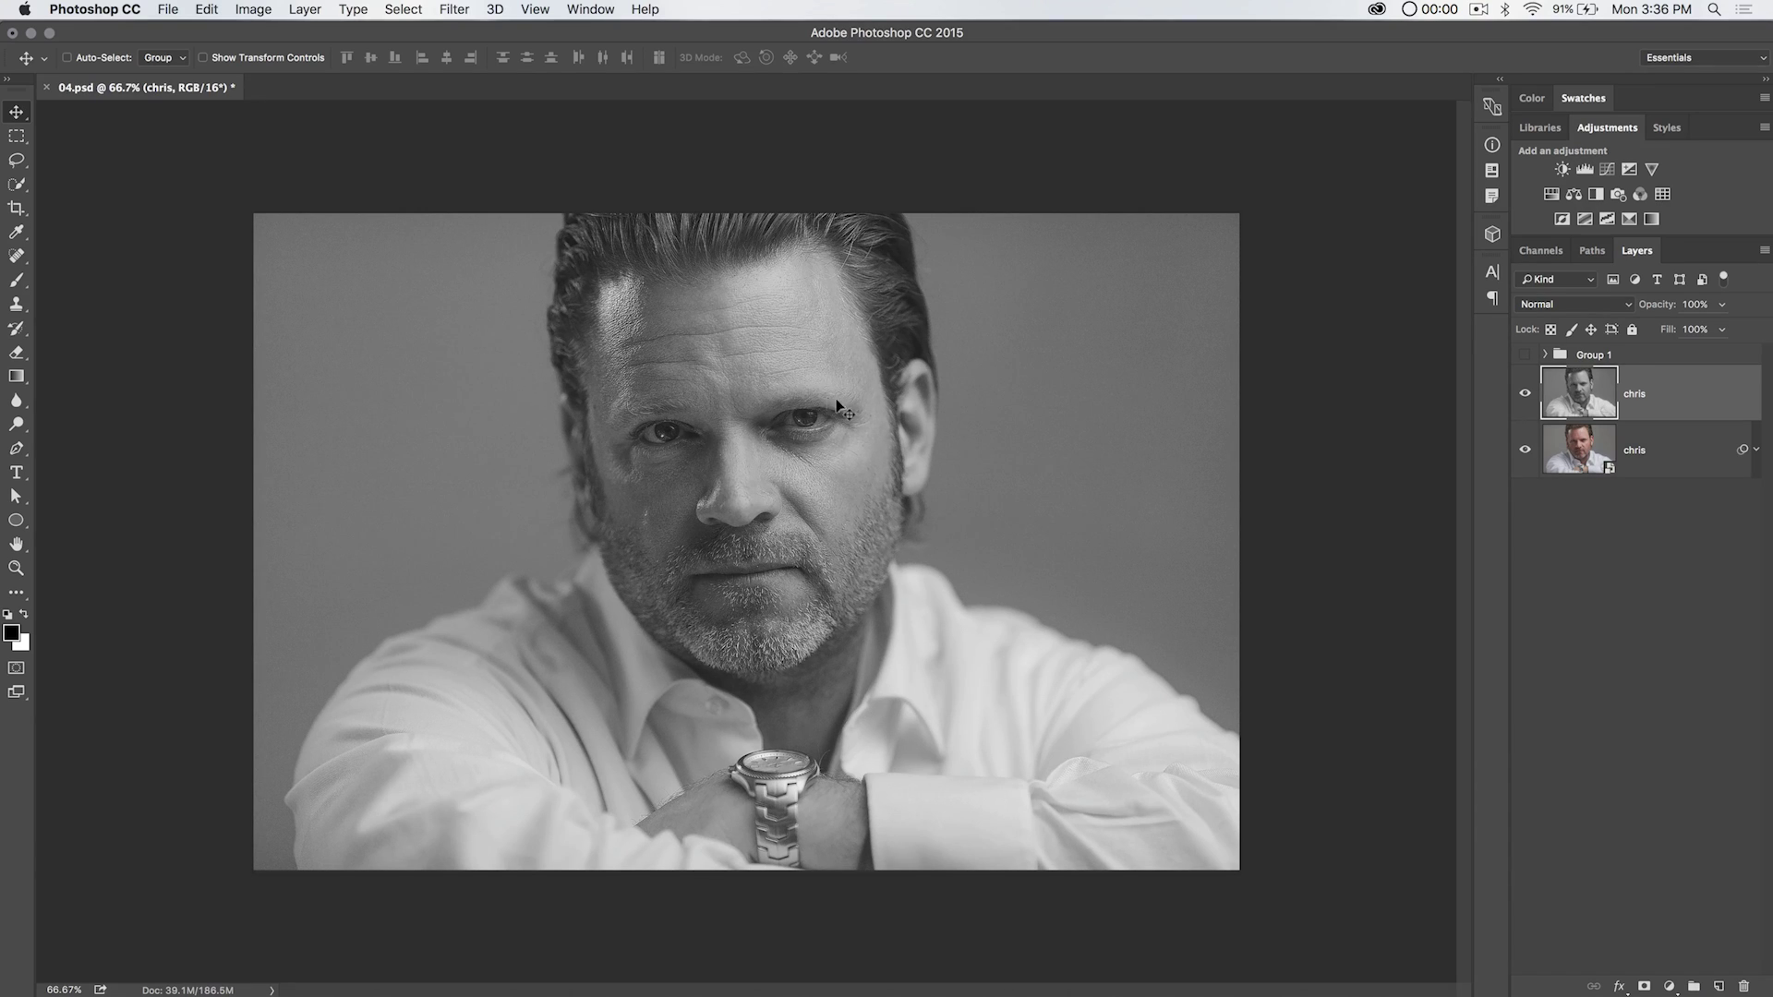
pyautogui.click(253, 9)
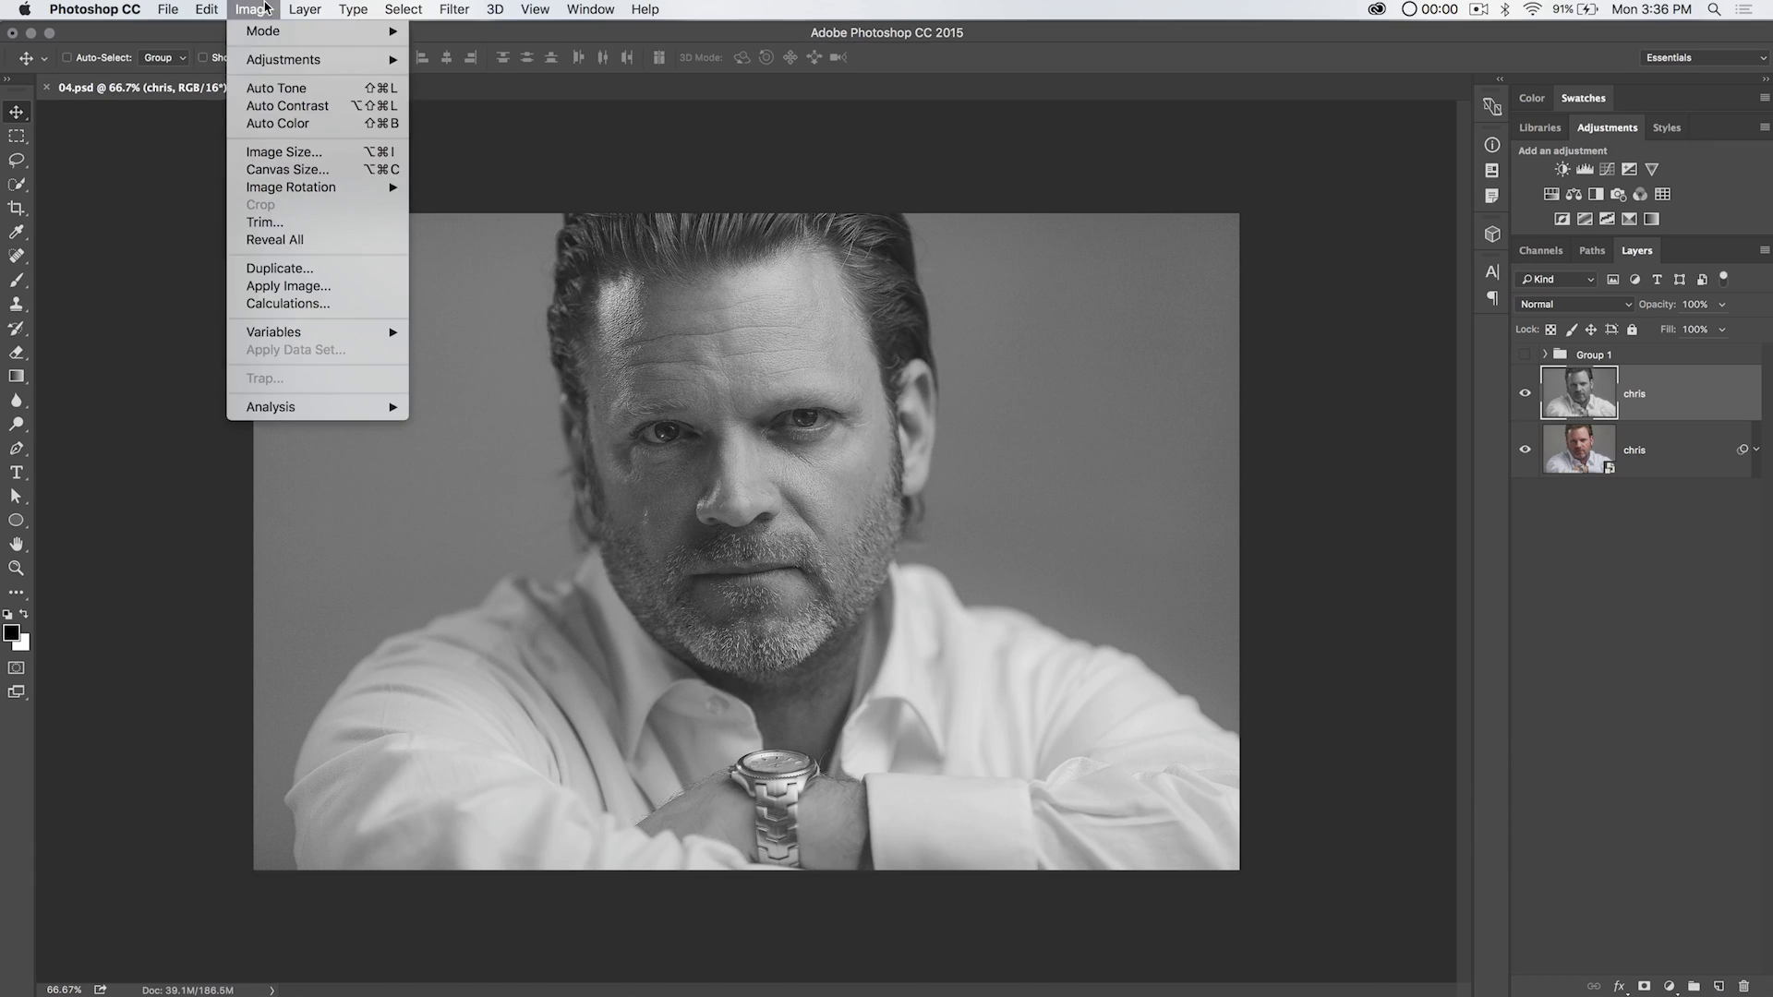
pyautogui.click(319, 275)
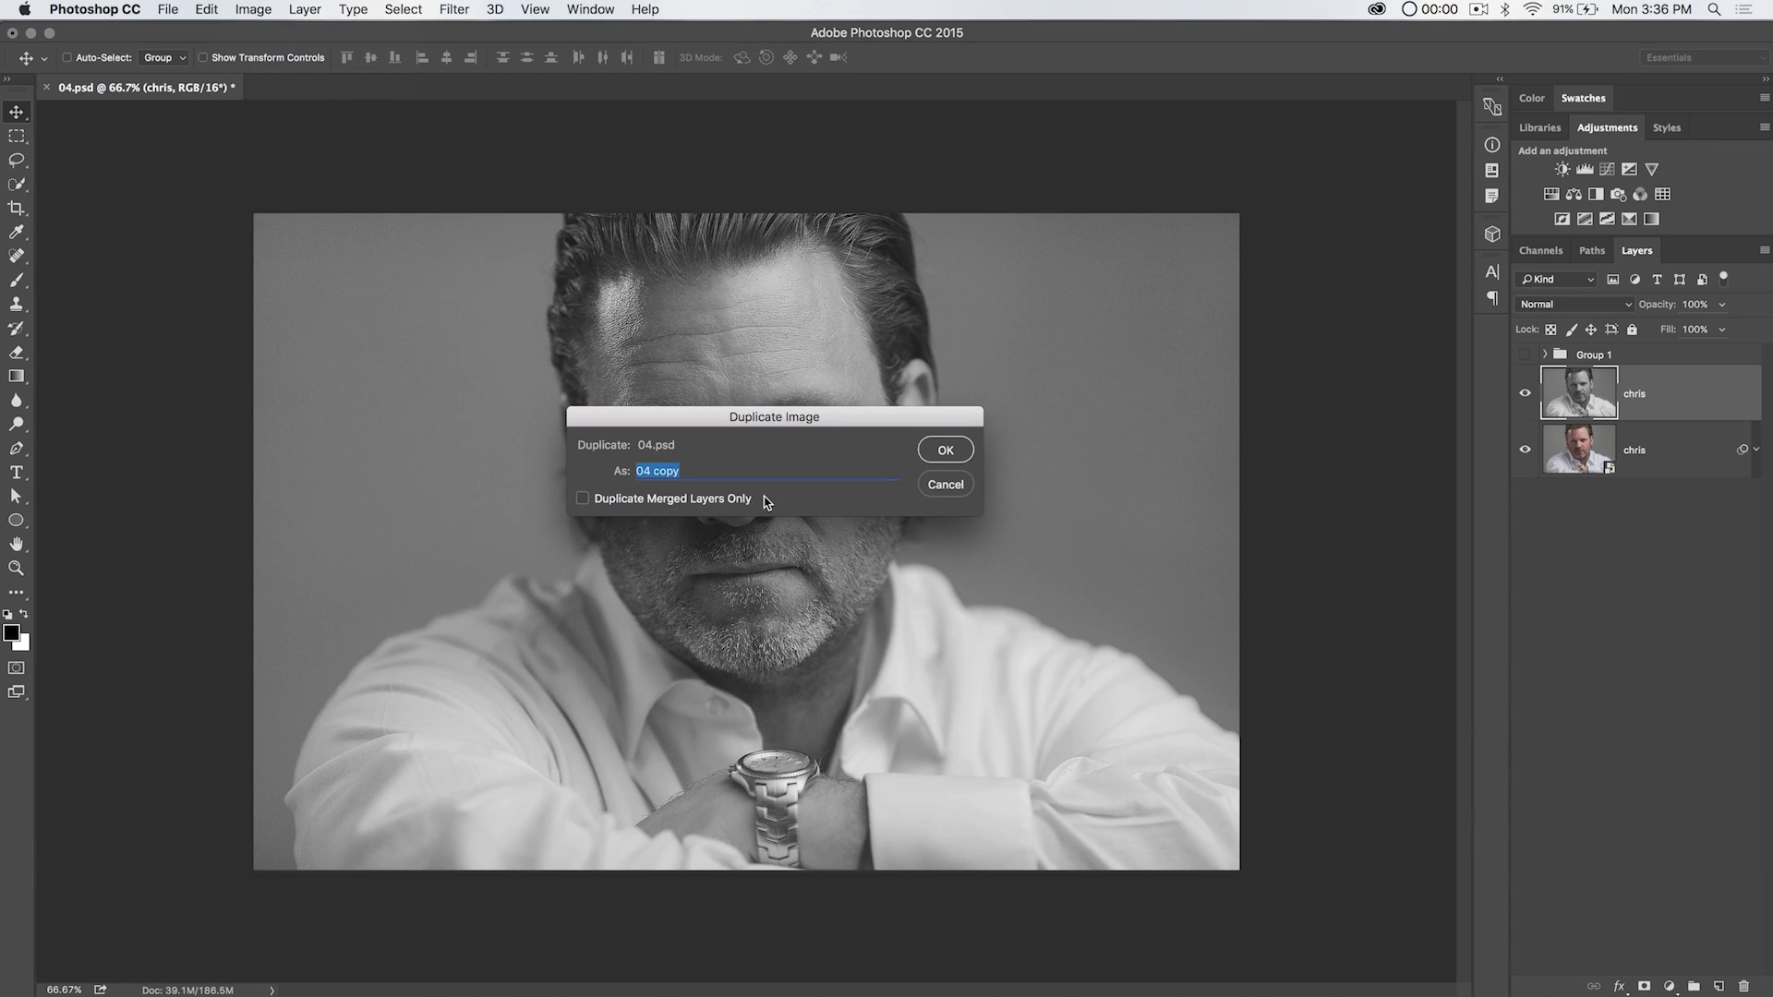
pyautogui.write('adjustmentlayer')
pyautogui.press('Return')
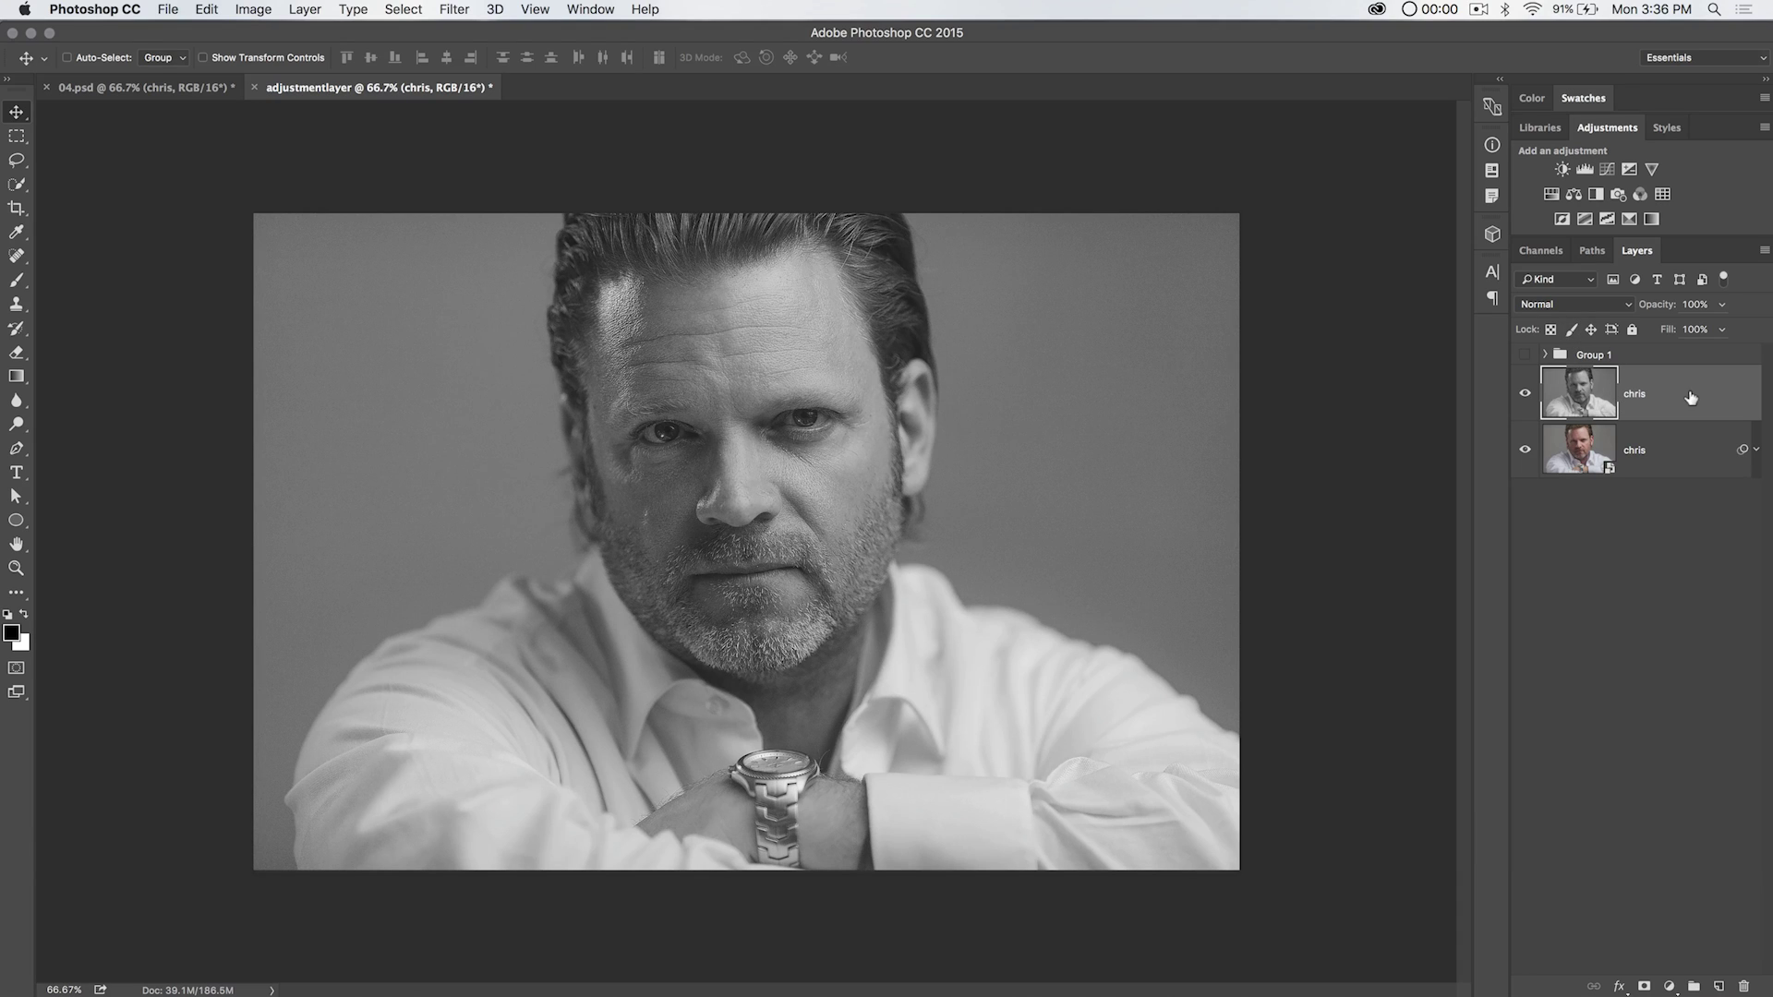
# Step: In the adjustmentlayer document, delete the desaturated layer and add a Black & White adjustment layer above the color portrait
pyautogui.click(101, 87)
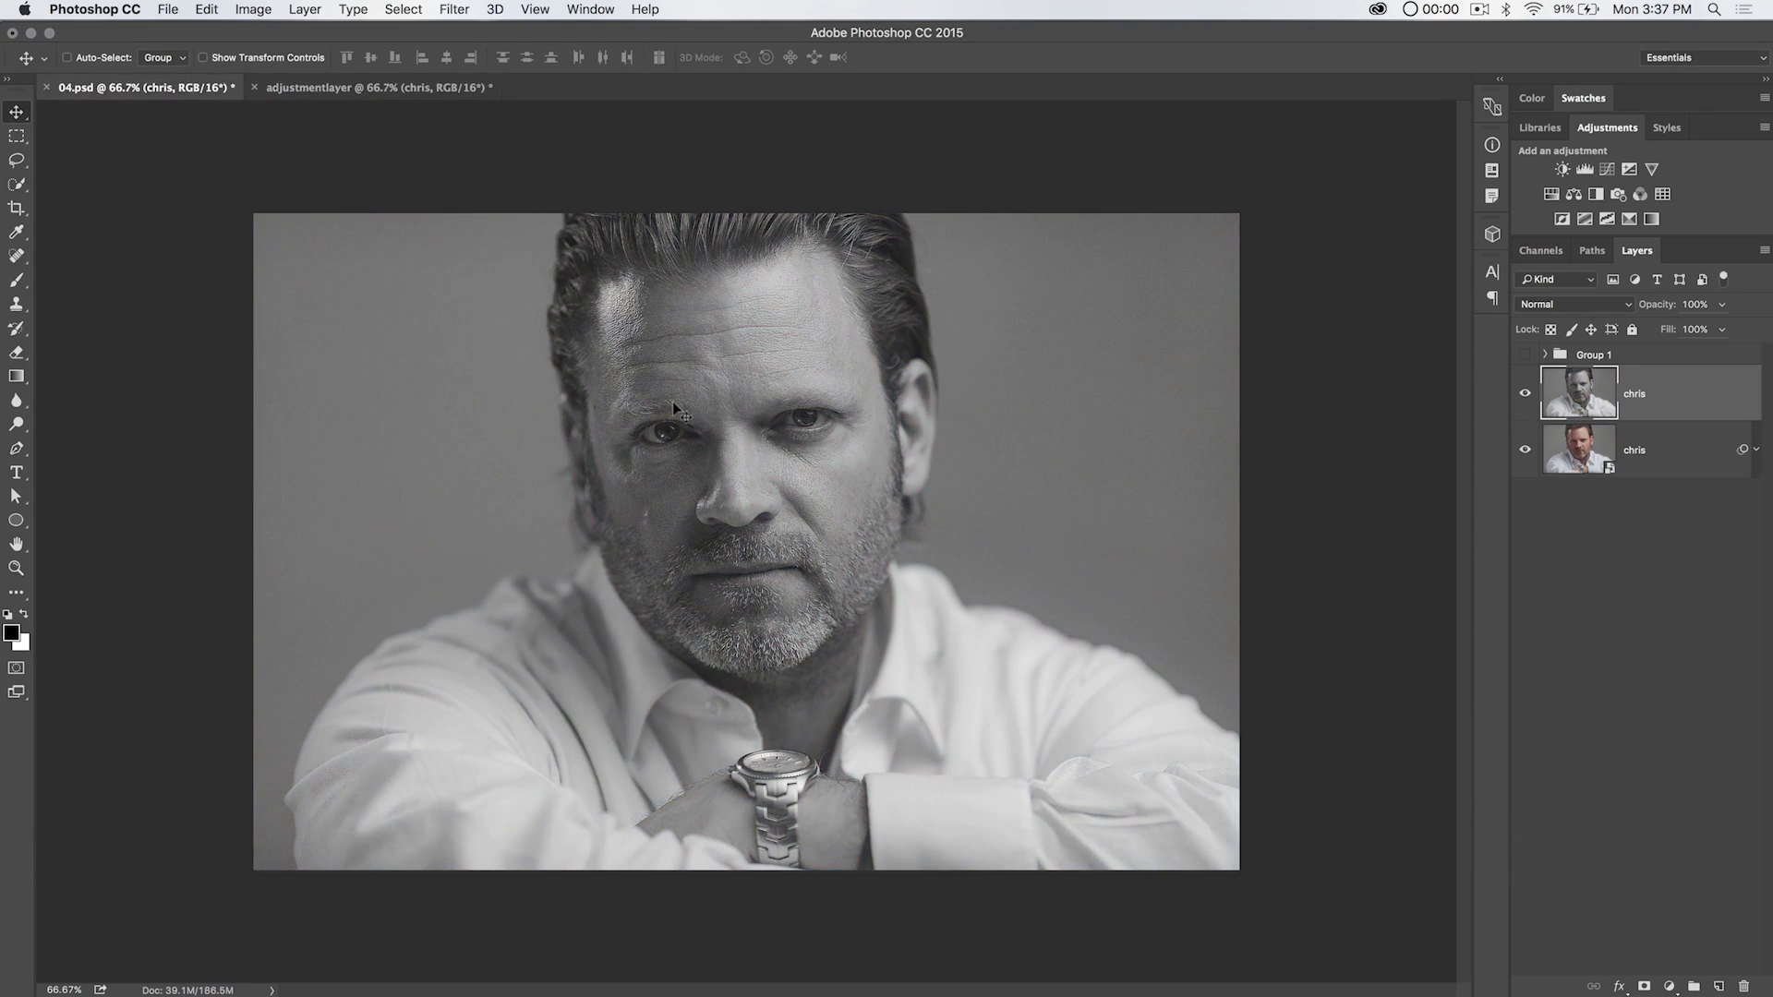
pyautogui.click(383, 87)
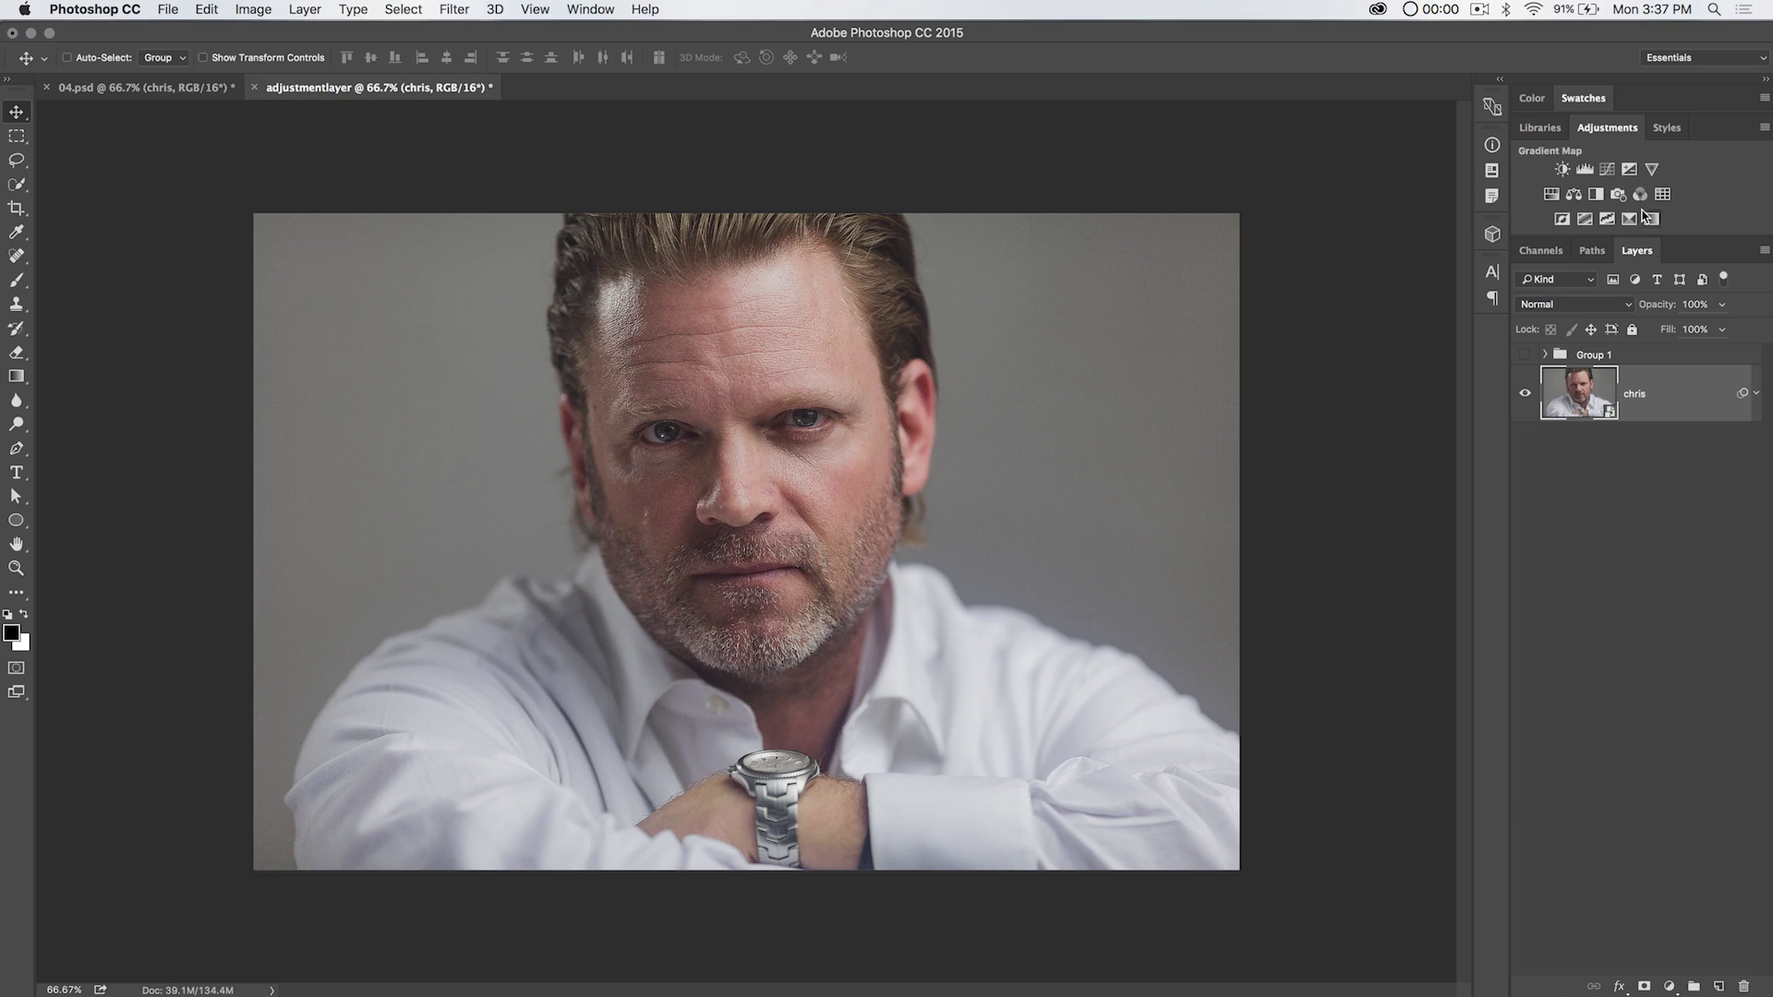
pyautogui.click(1595, 194)
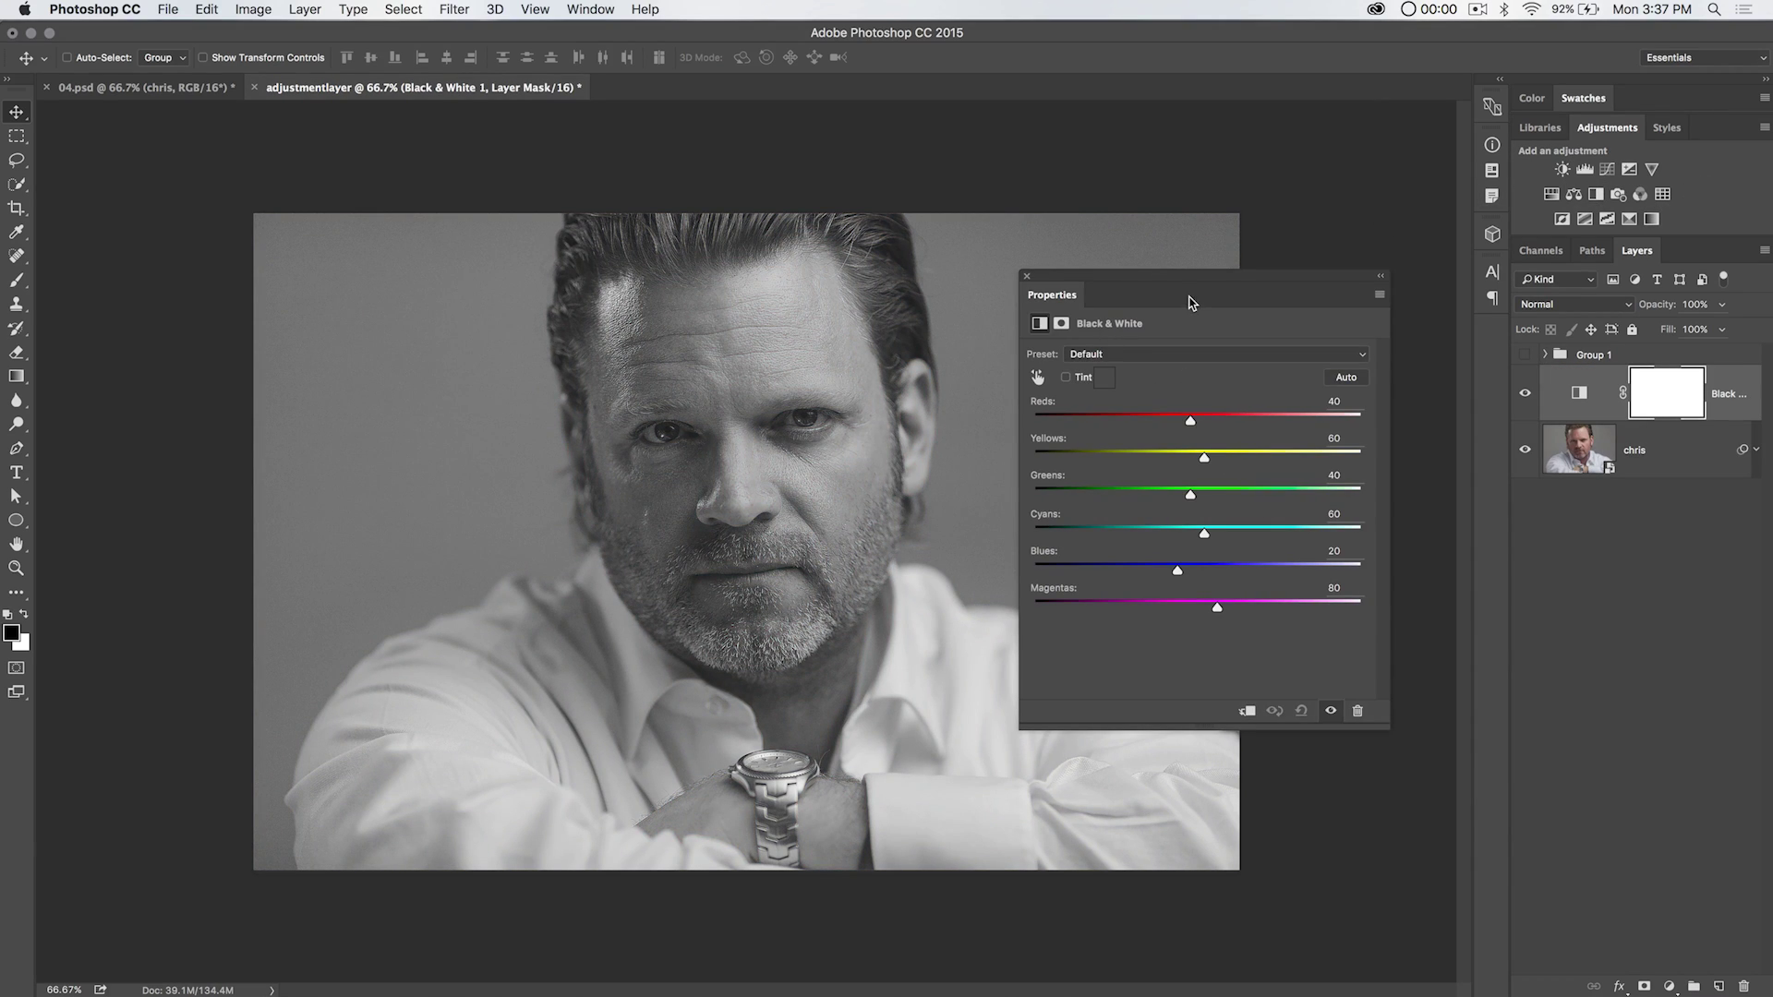
pyautogui.moveTo(1179, 277); pyautogui.dragTo(1374, 192)
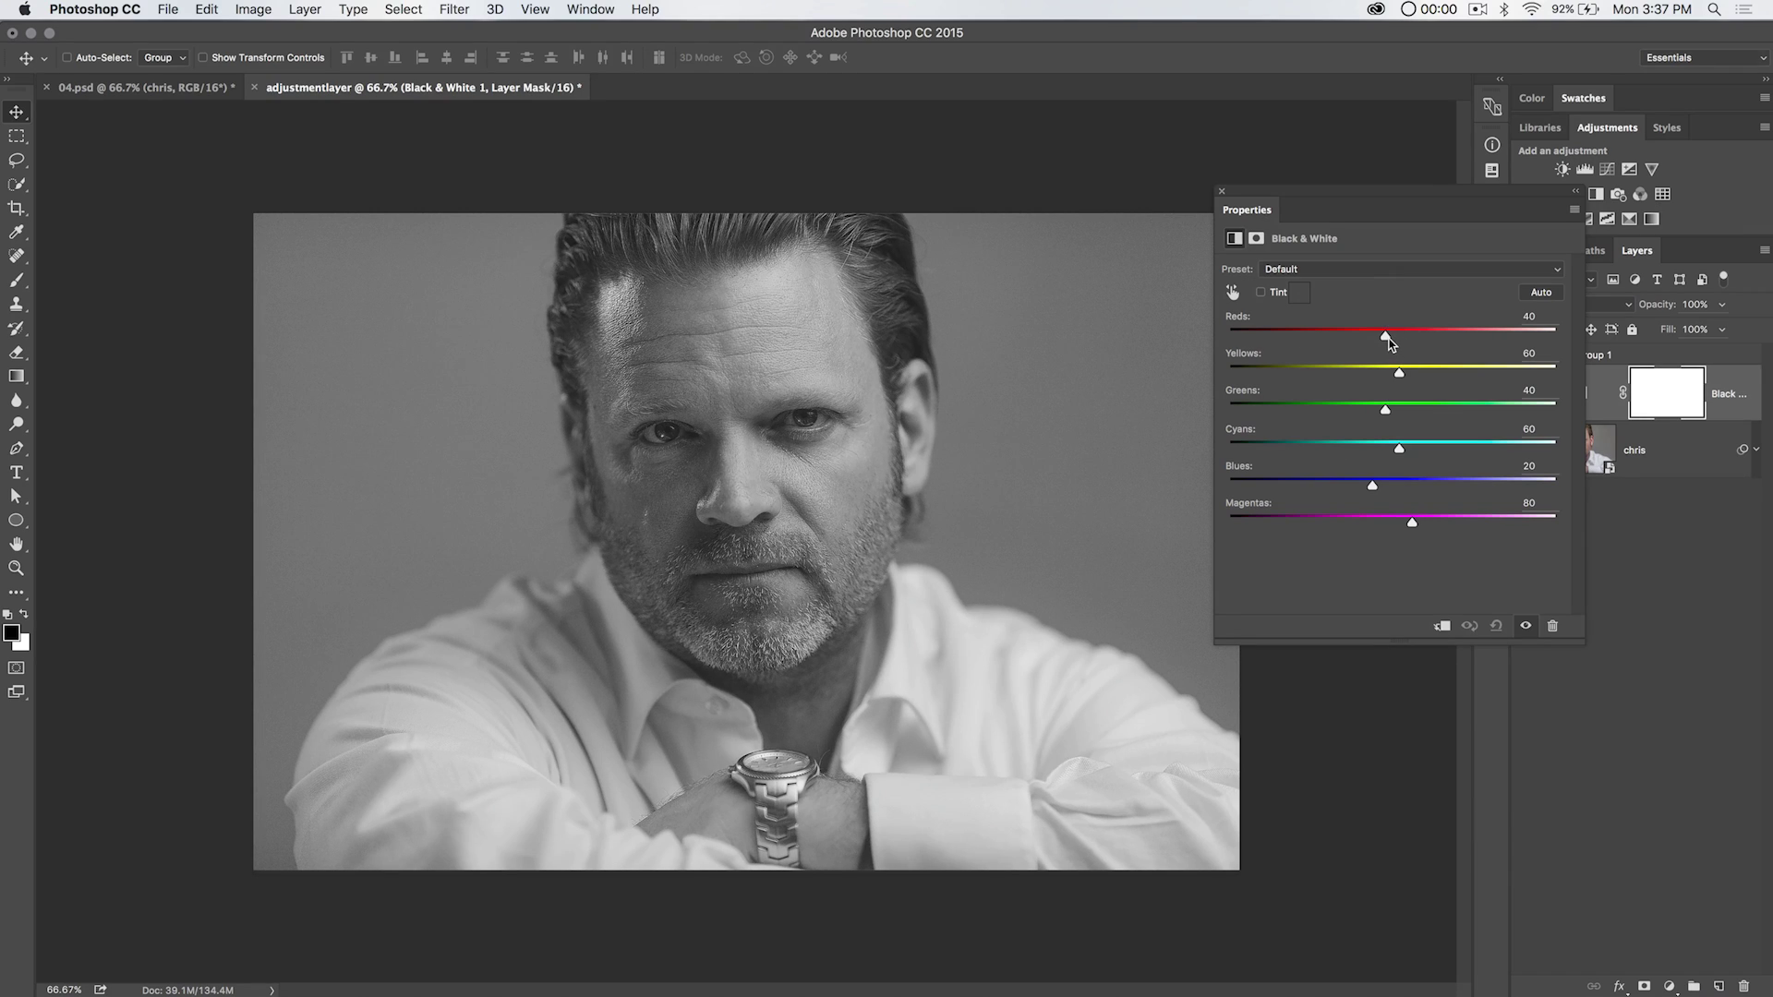
# Step: Set the Black & White adjustment to Reds 28, Yellows -30, Greens 87, Cyans 55, Blues 169 and Magentas 186
pyautogui.moveTo(1386, 338); pyautogui.dragTo(1345, 341)
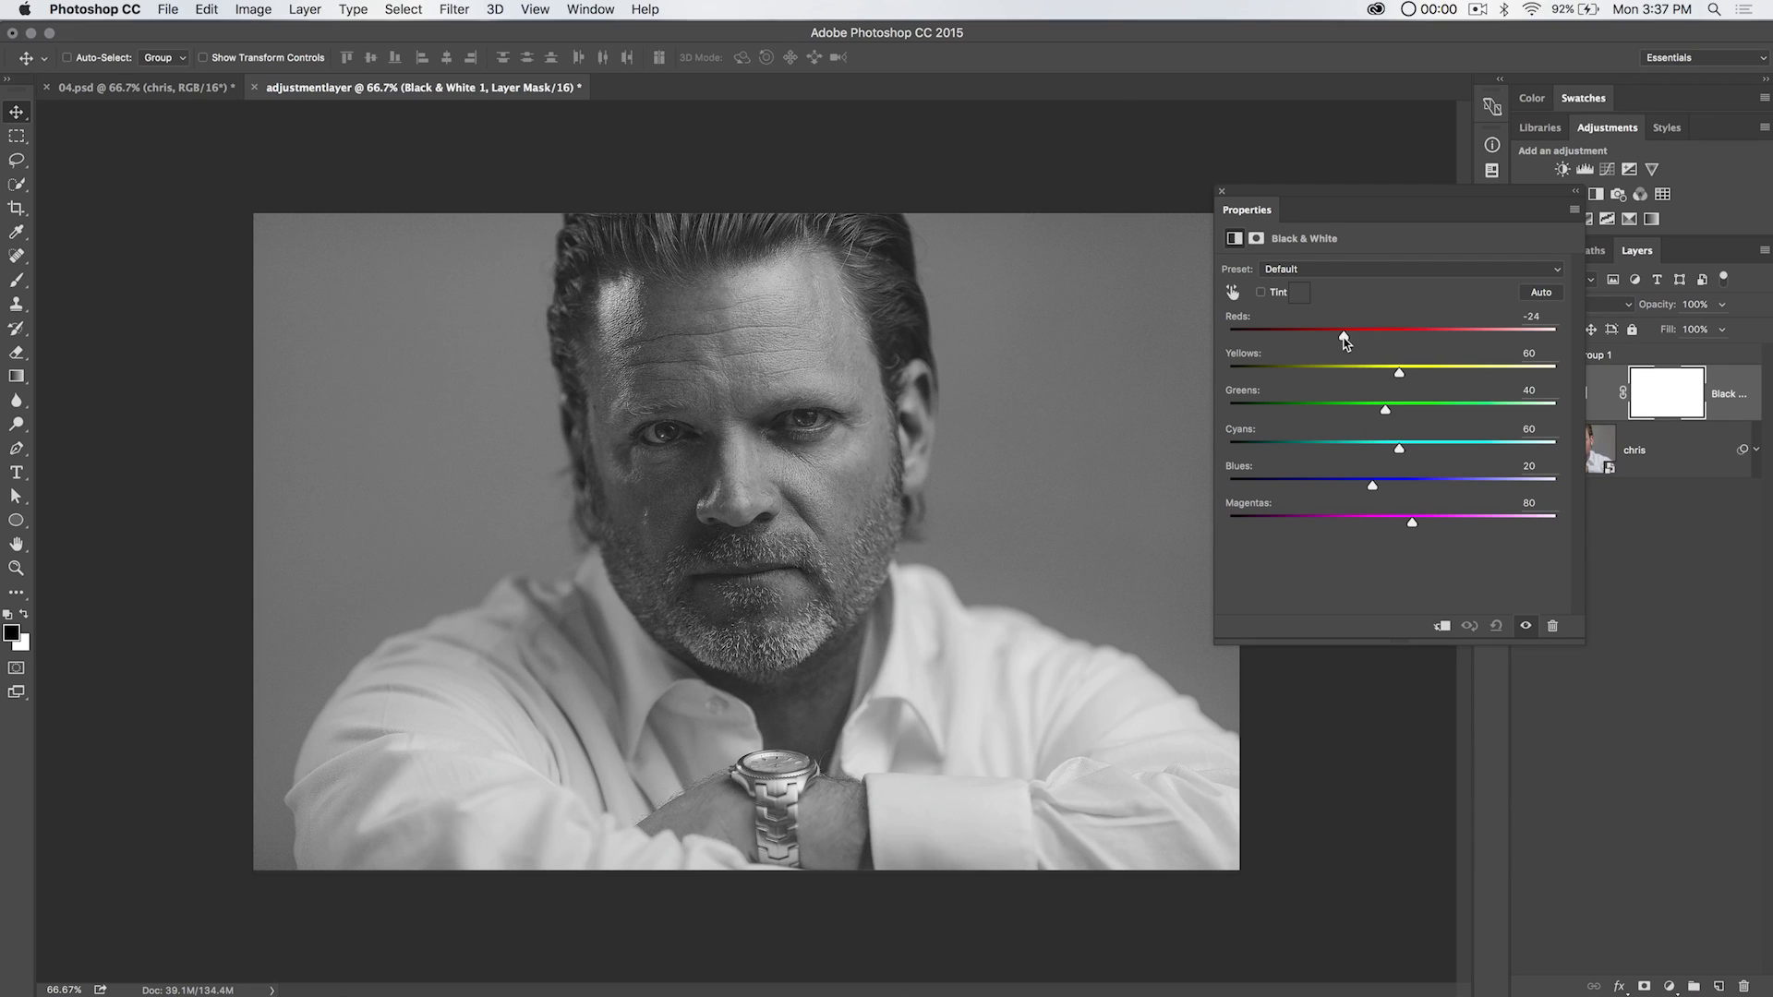
pyautogui.moveTo(1345, 340); pyautogui.dragTo(1300, 335)
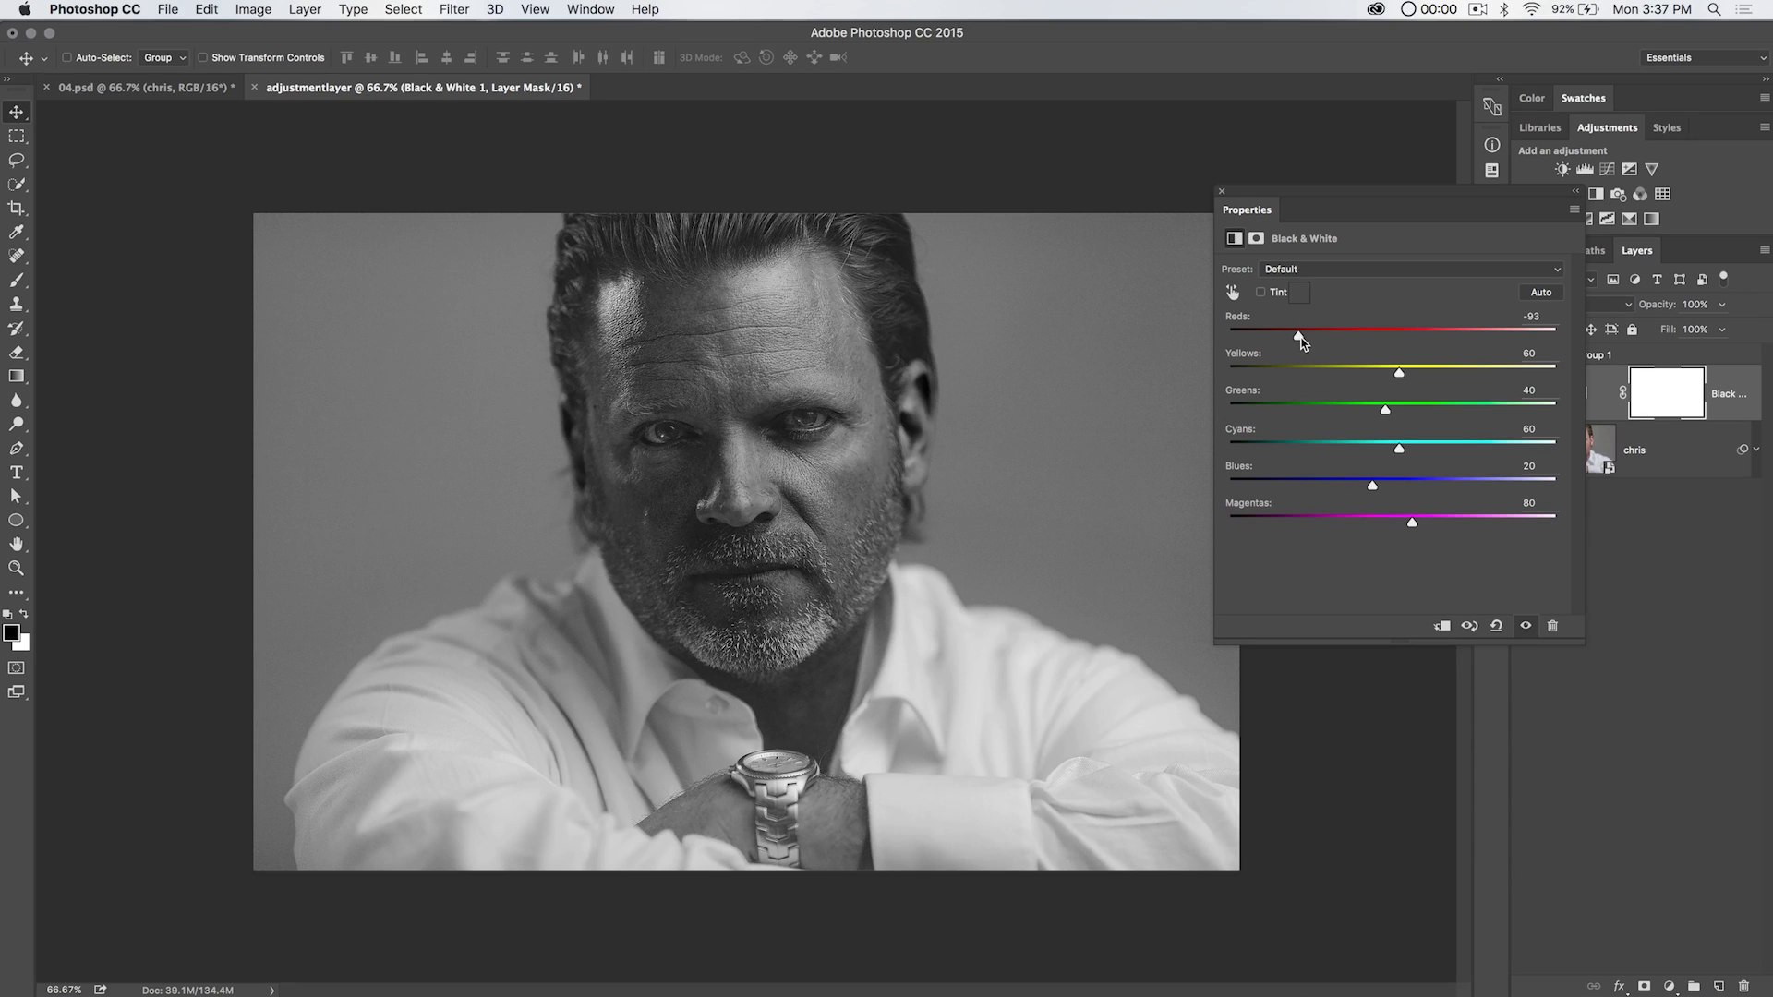
pyautogui.moveTo(1301, 340); pyautogui.dragTo(1470, 487)
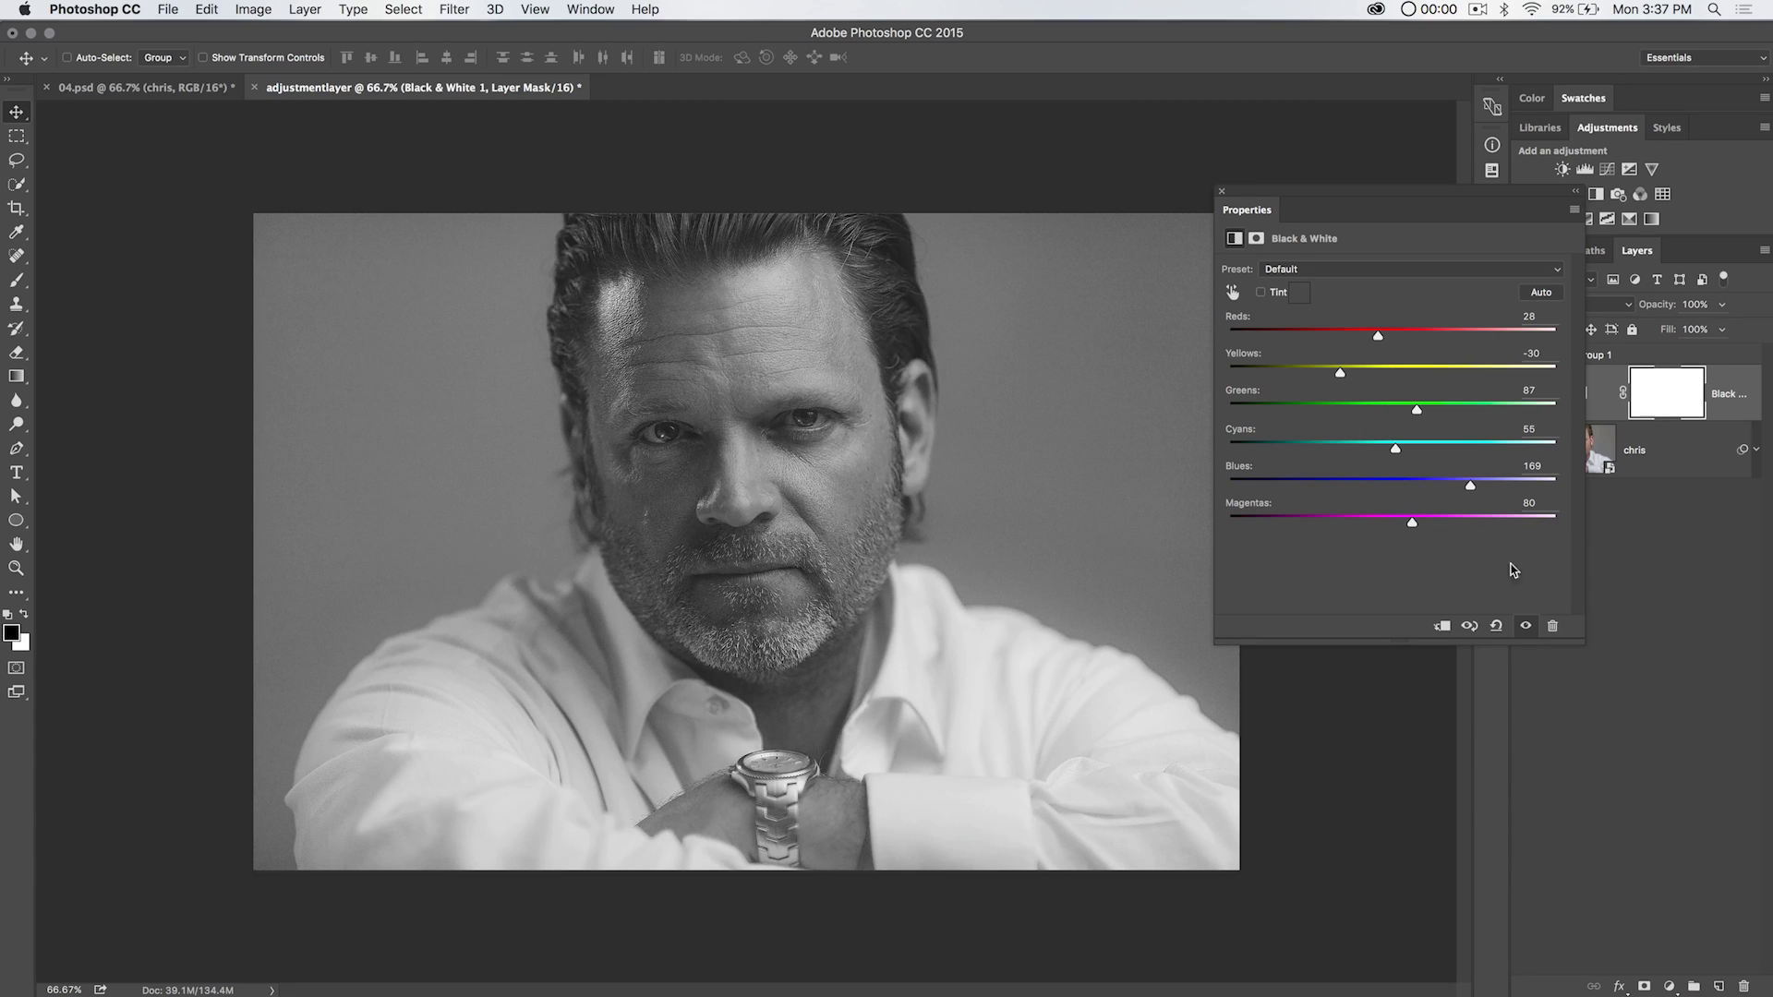
pyautogui.moveTo(1412, 524); pyautogui.dragTo(1481, 523)
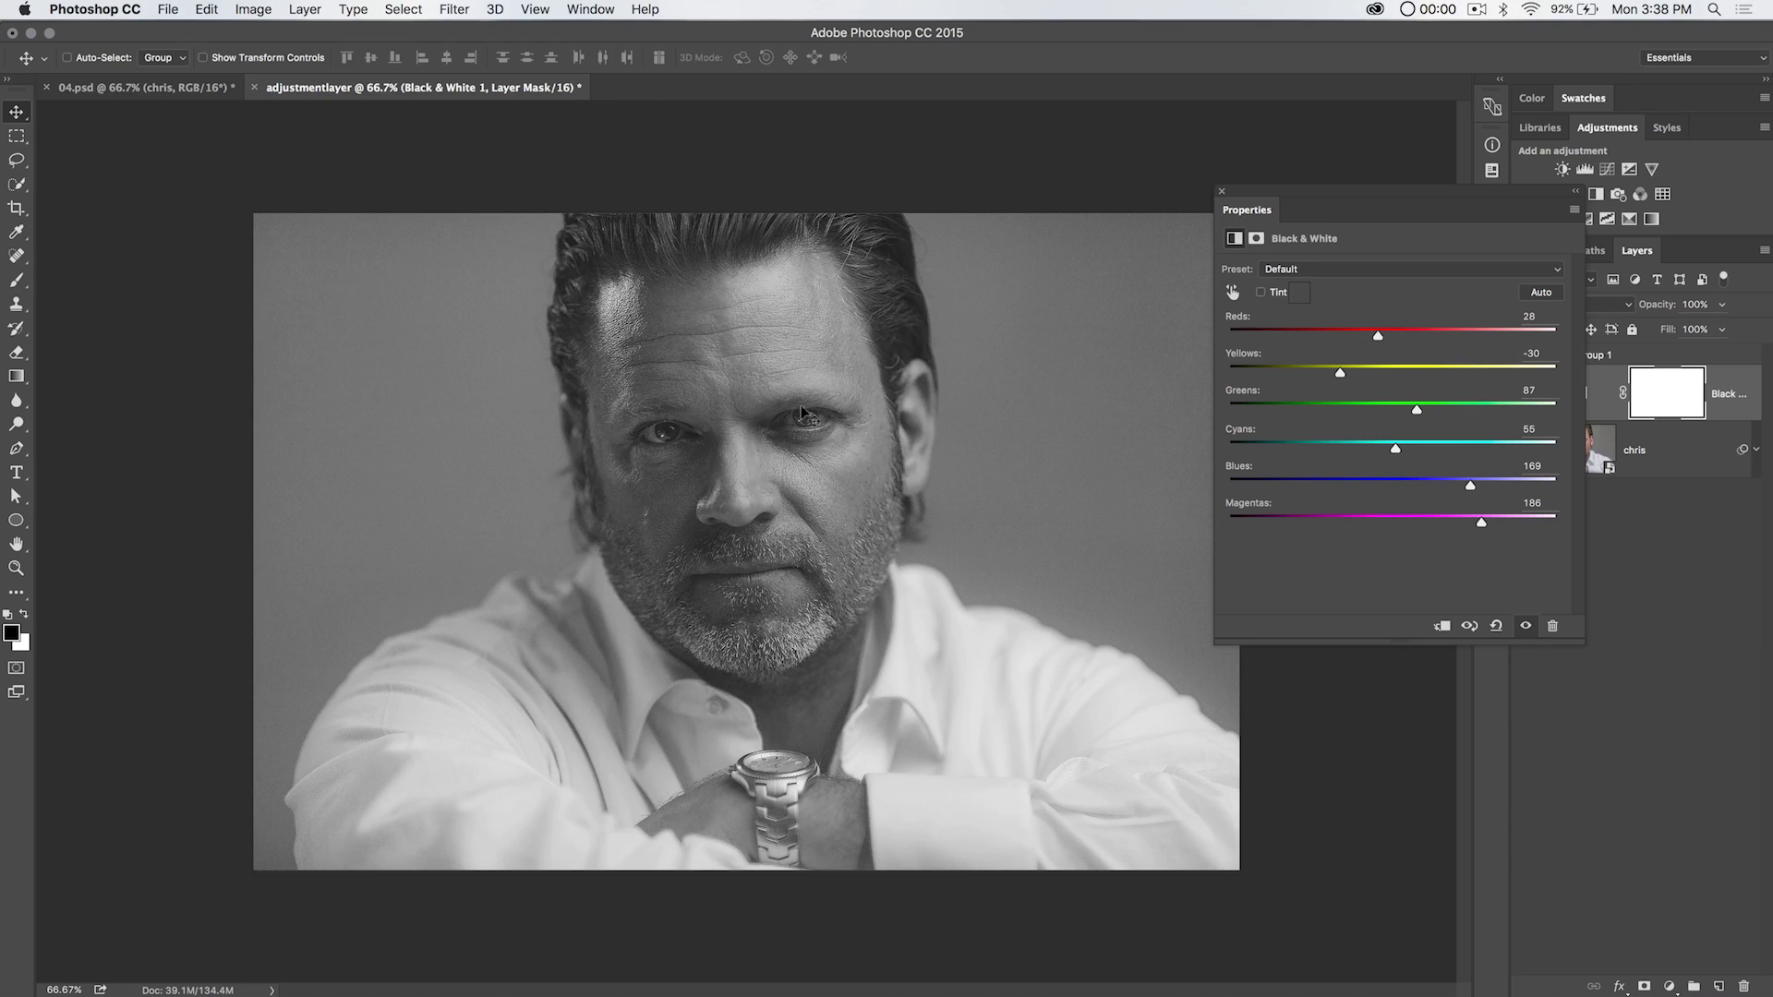
pyautogui.click(1222, 191)
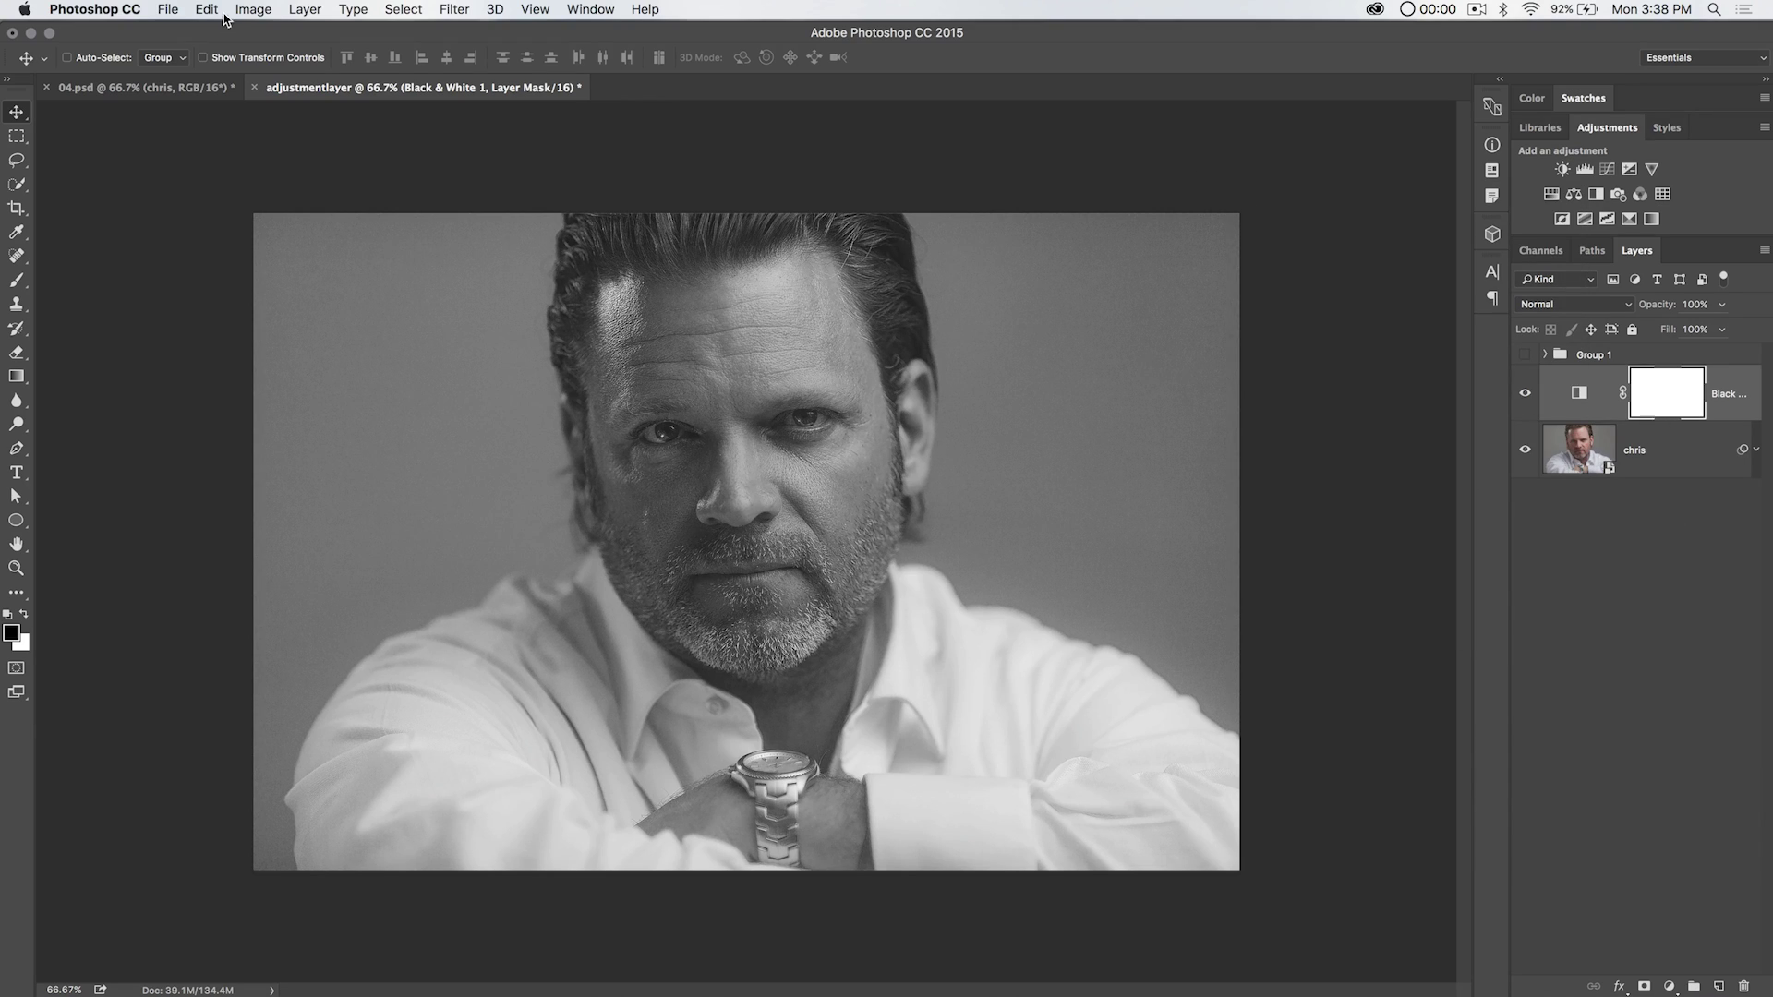
# Step: Duplicate the document as channelMixer and delete the Black & White adjustment layer in the copy
pyautogui.click(251, 11)
pyautogui.click(314, 269)
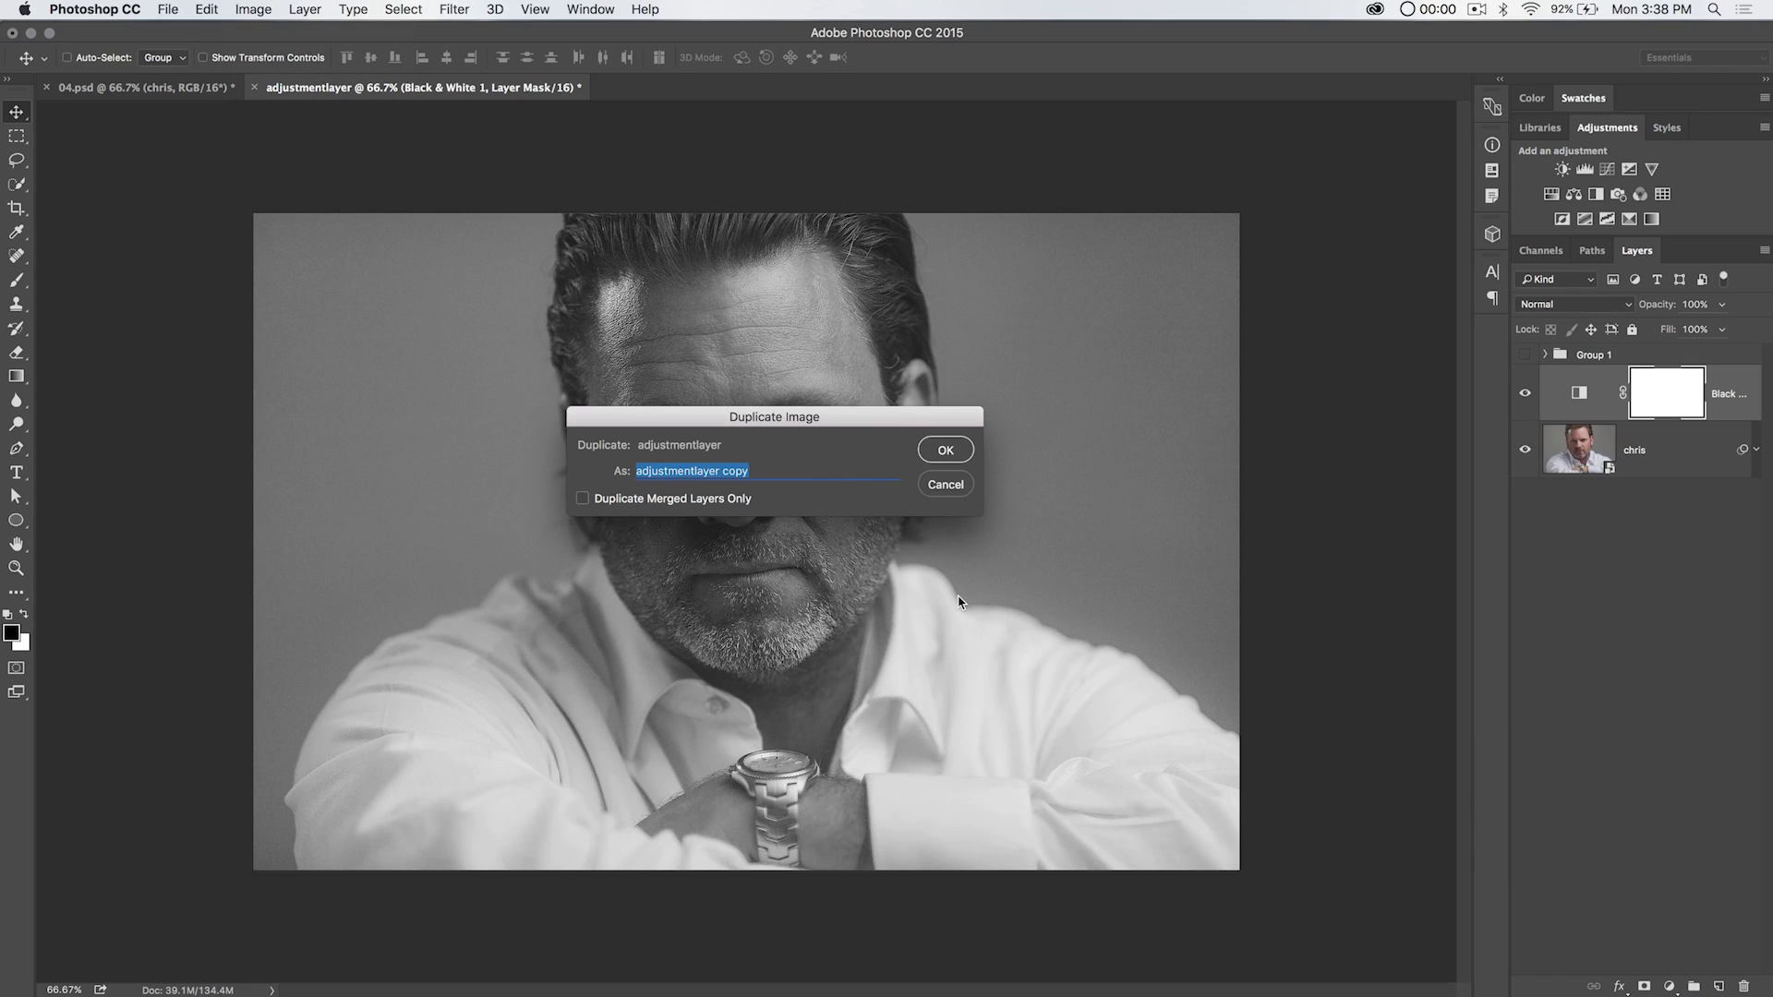
pyautogui.write('channelMixer')
pyautogui.press('Return')
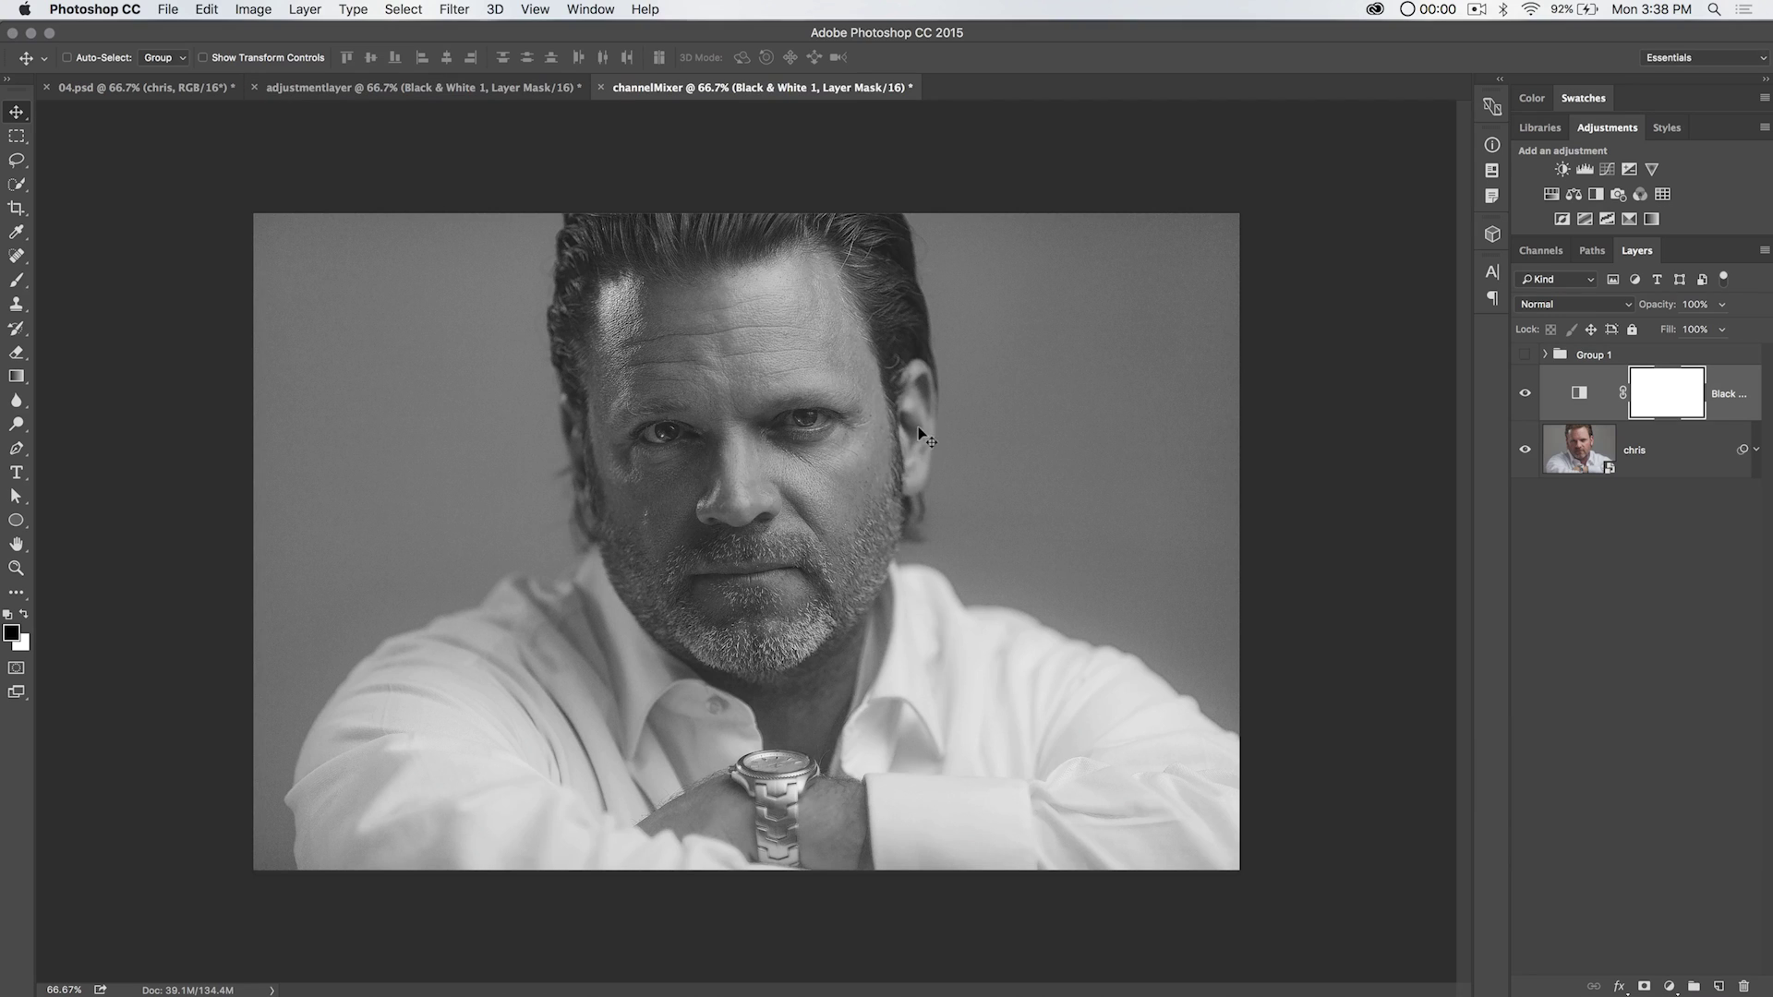
pyautogui.click(1580, 392)
pyautogui.press('BackSpace')
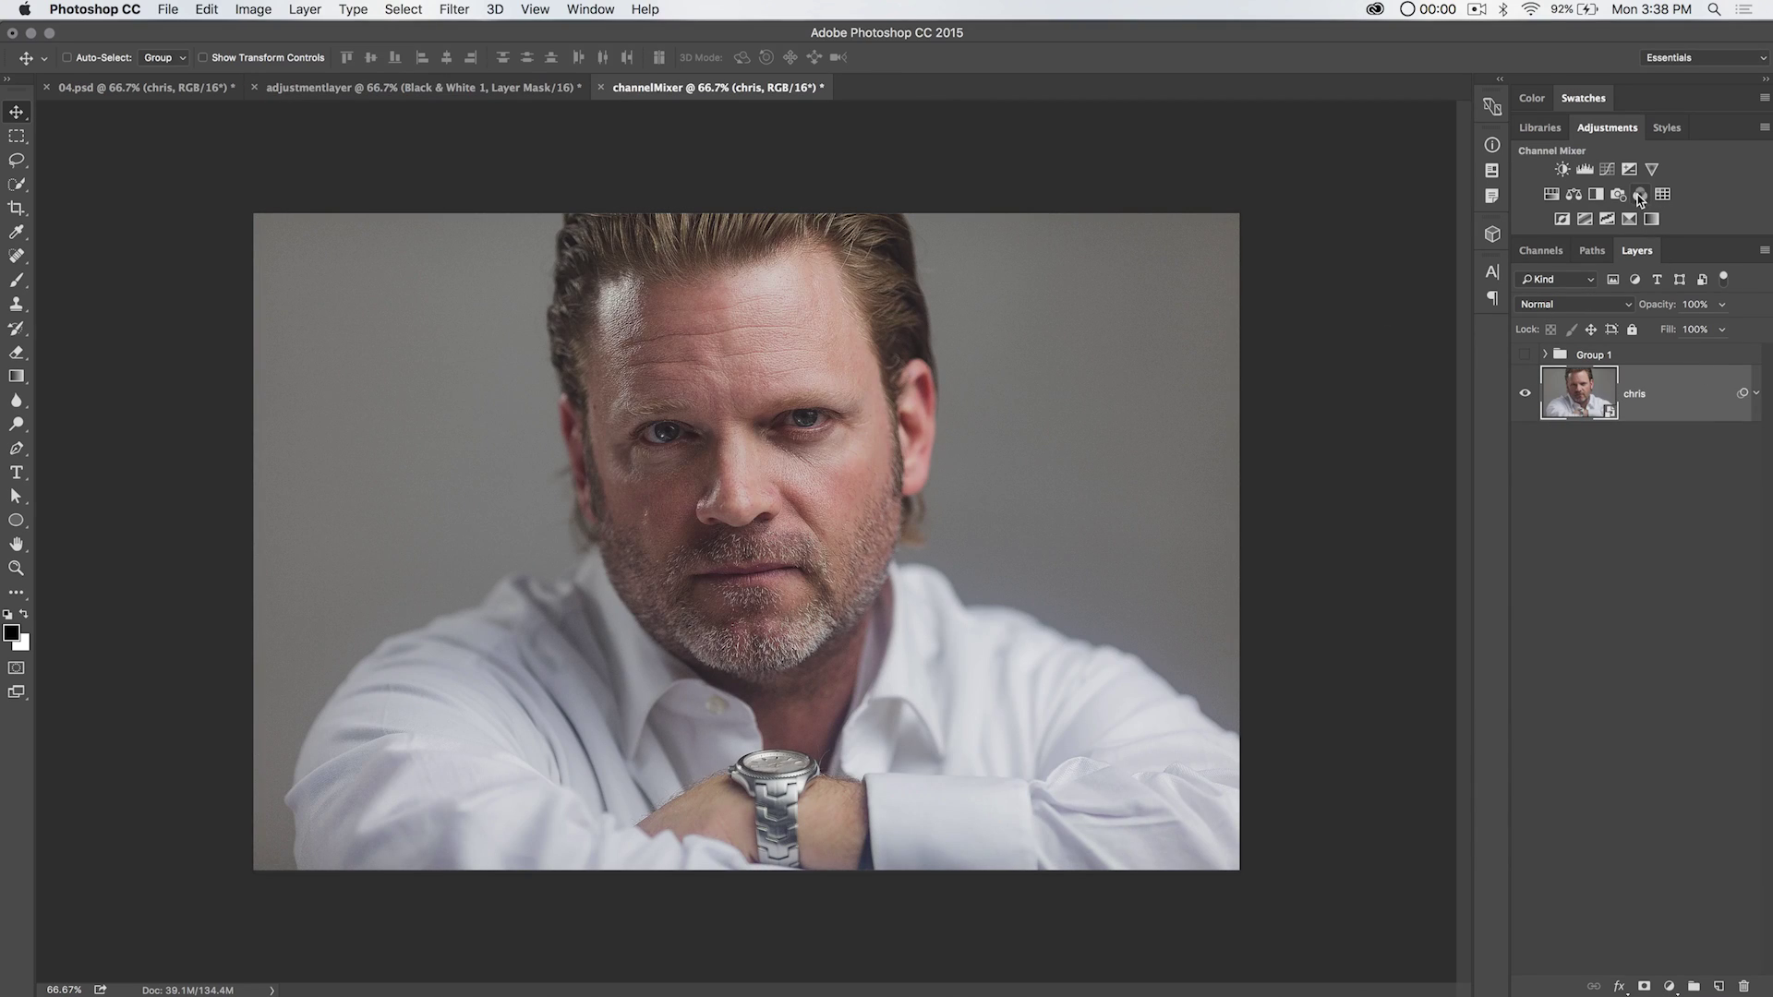
# Step: Add a Channel Mixer adjustment layer above the color portrait, keeping the default name and options
pyautogui.click(312, 10)
pyautogui.moveTo(388, 240)
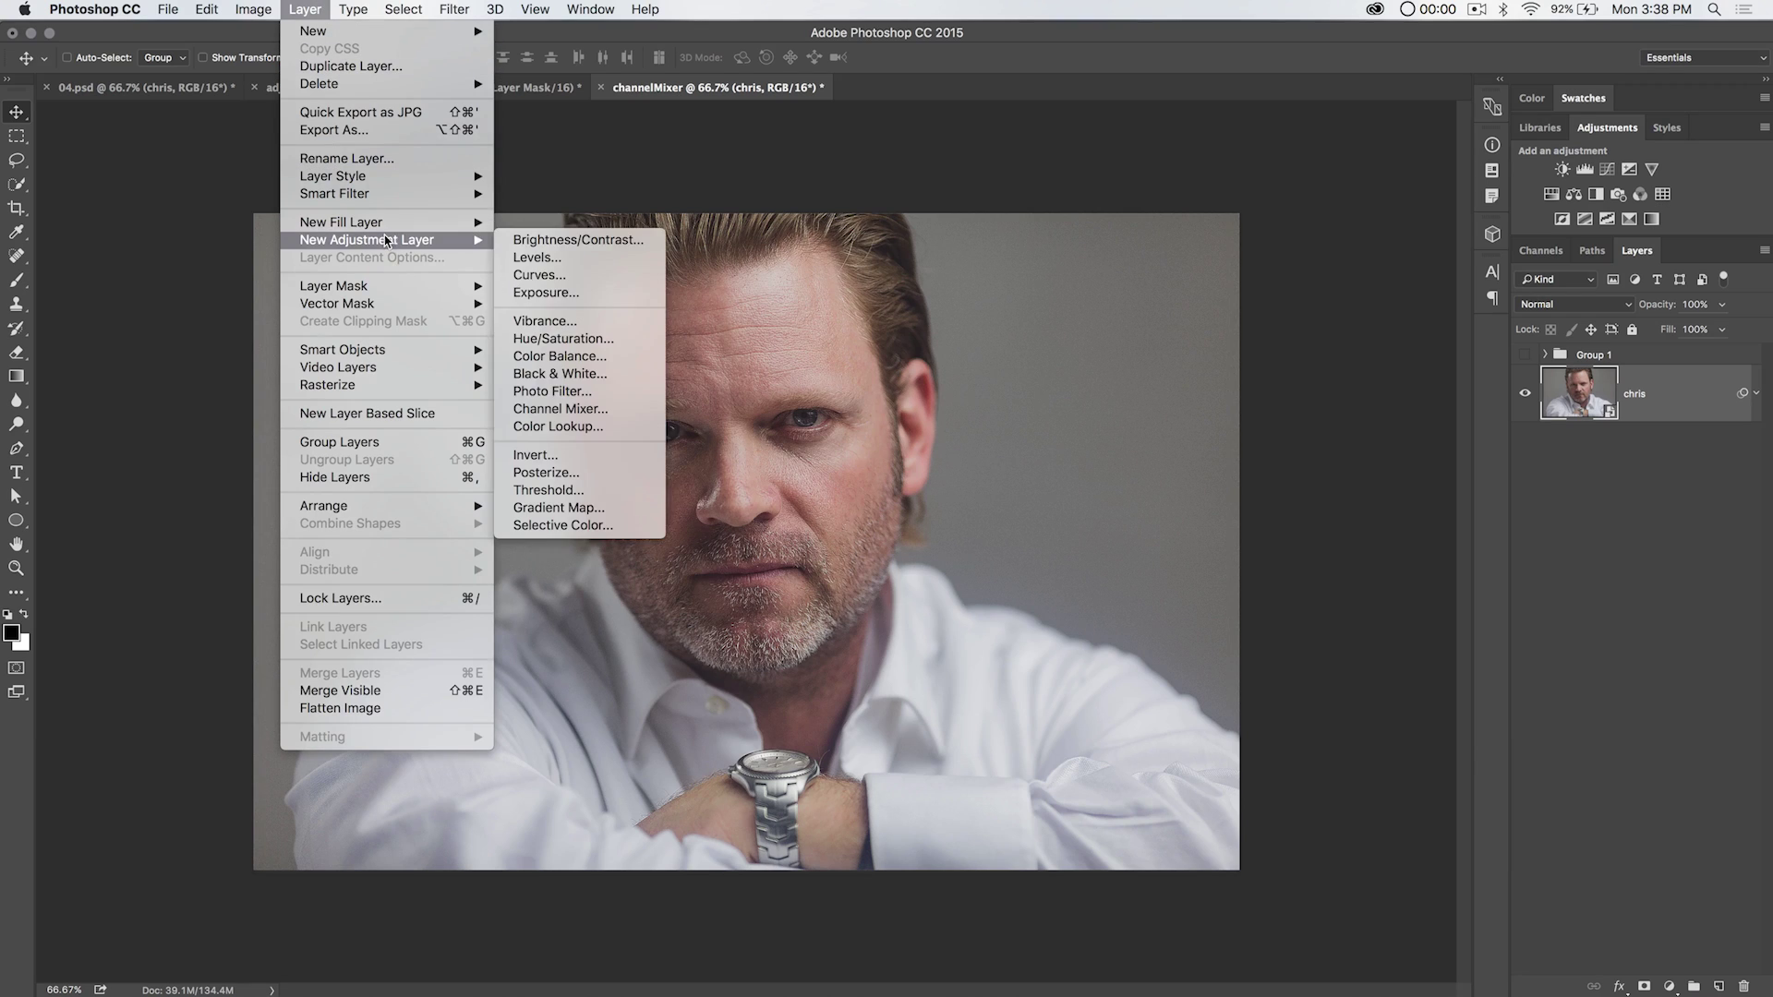
pyautogui.click(591, 410)
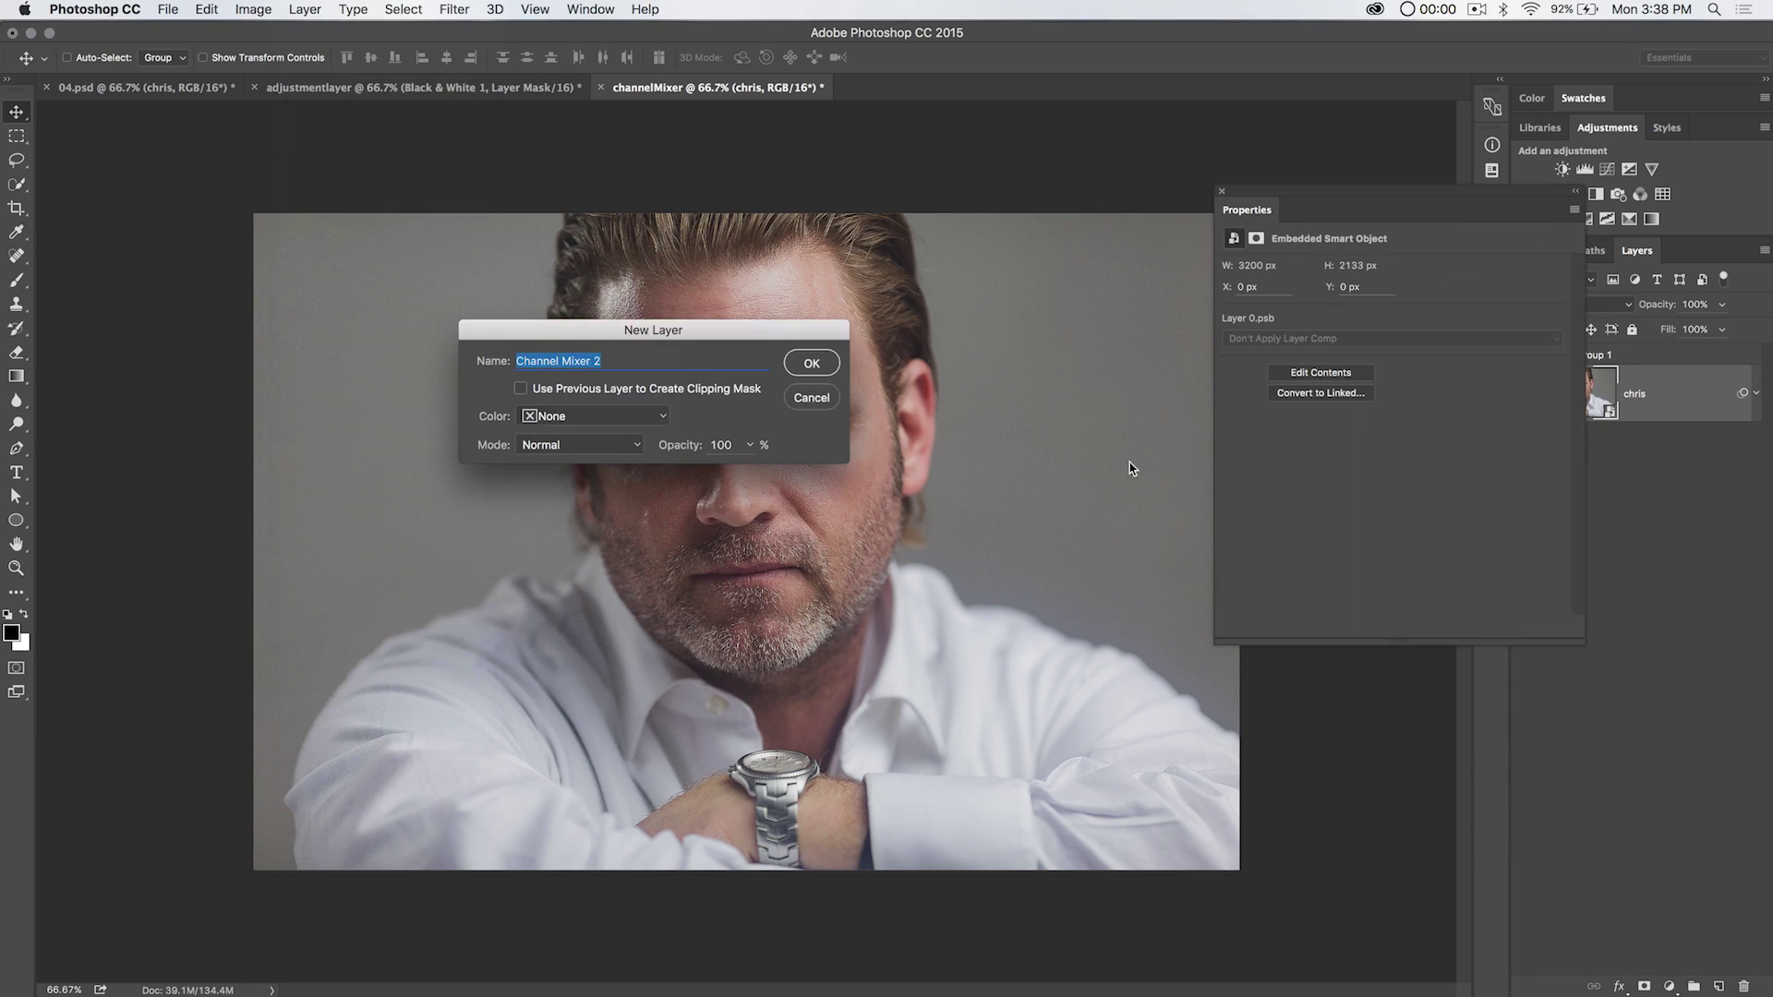
pyautogui.click(825, 363)
pyautogui.moveTo(1396, 192); pyautogui.dragTo(1219, 143)
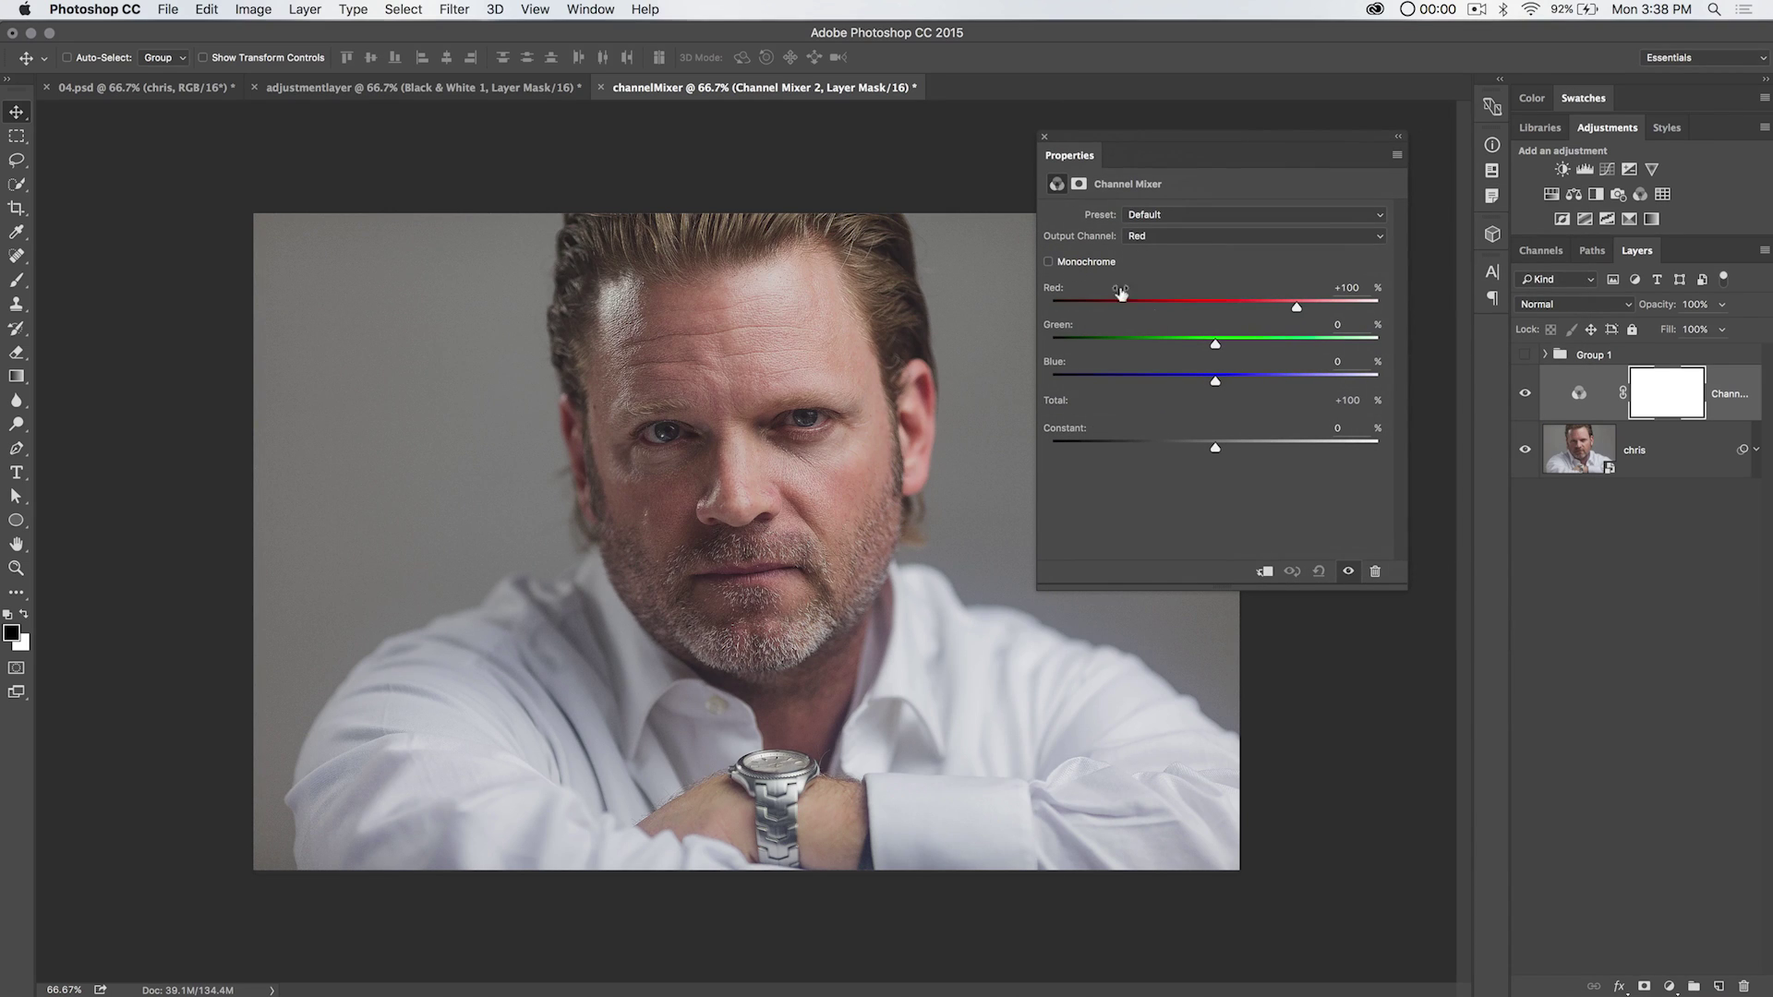
# Step: Turn on Monochrome in the Channel Mixer and set Red to +60%, Green to +26% and Blue to +28%
pyautogui.moveTo(1216, 344)
pyautogui.mouseDown()
pyautogui.moveTo(1240, 348)
pyautogui.moveTo(1196, 349)
pyautogui.moveTo(1229, 347)
pyautogui.mouseUp()
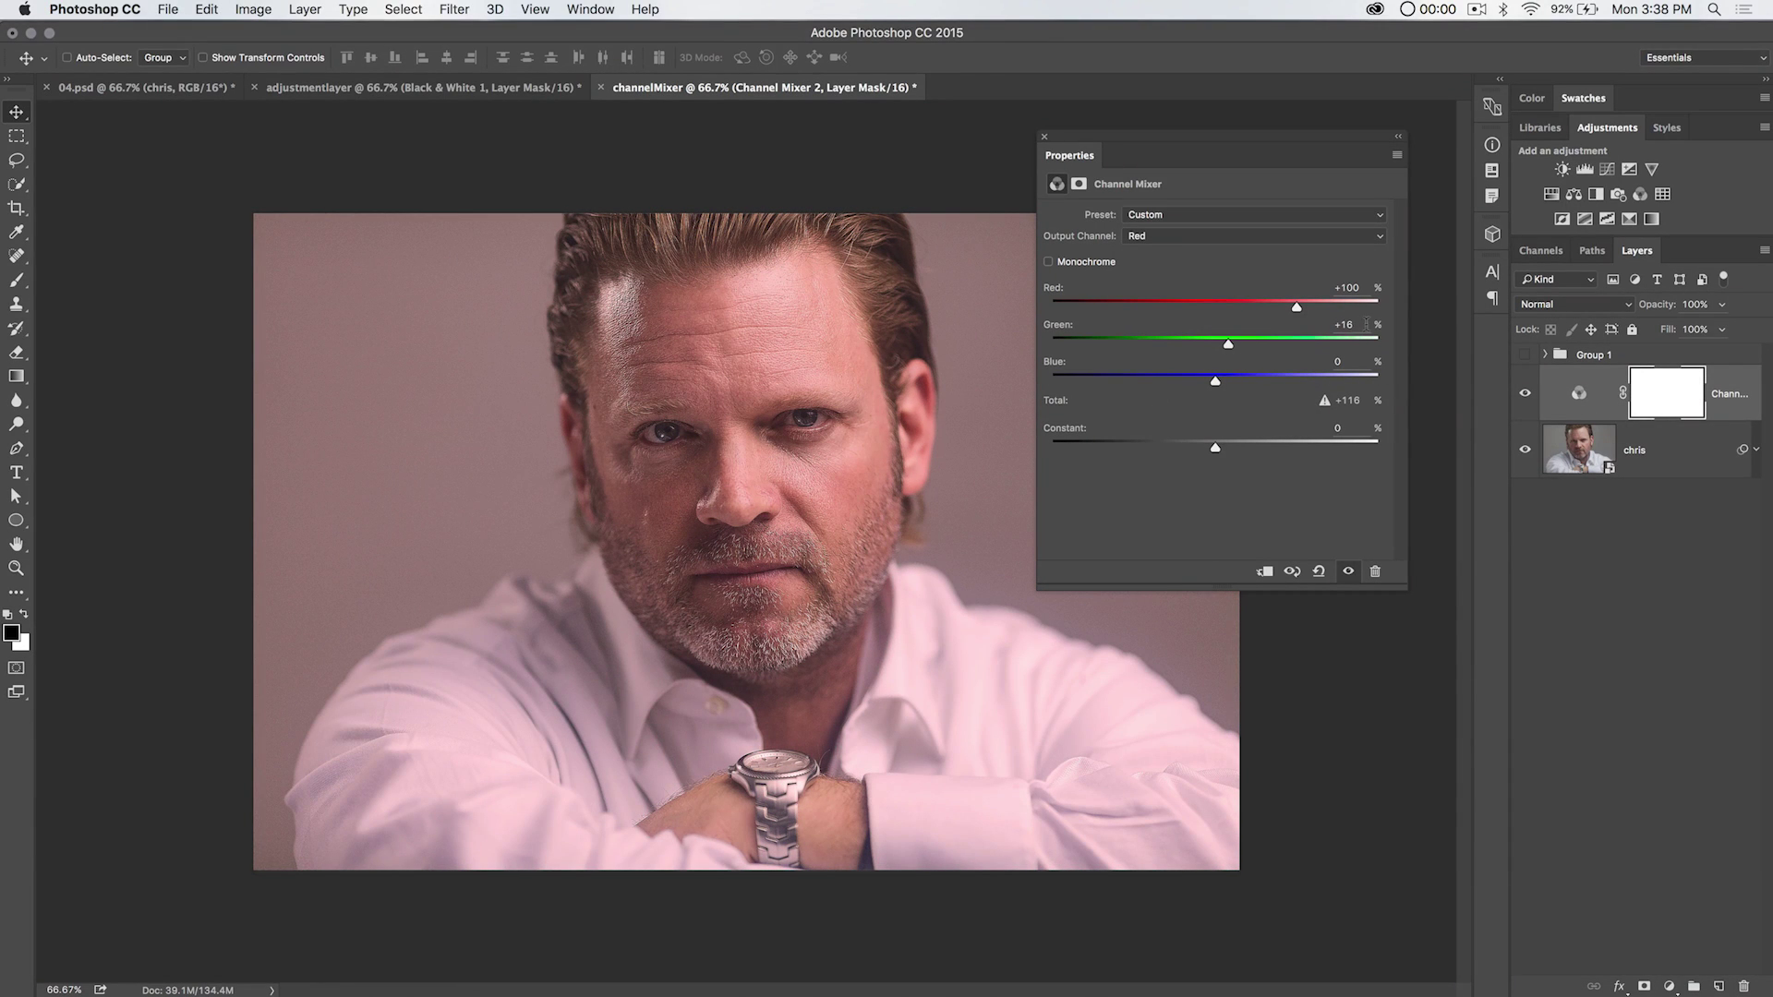
pyautogui.press('super+z')
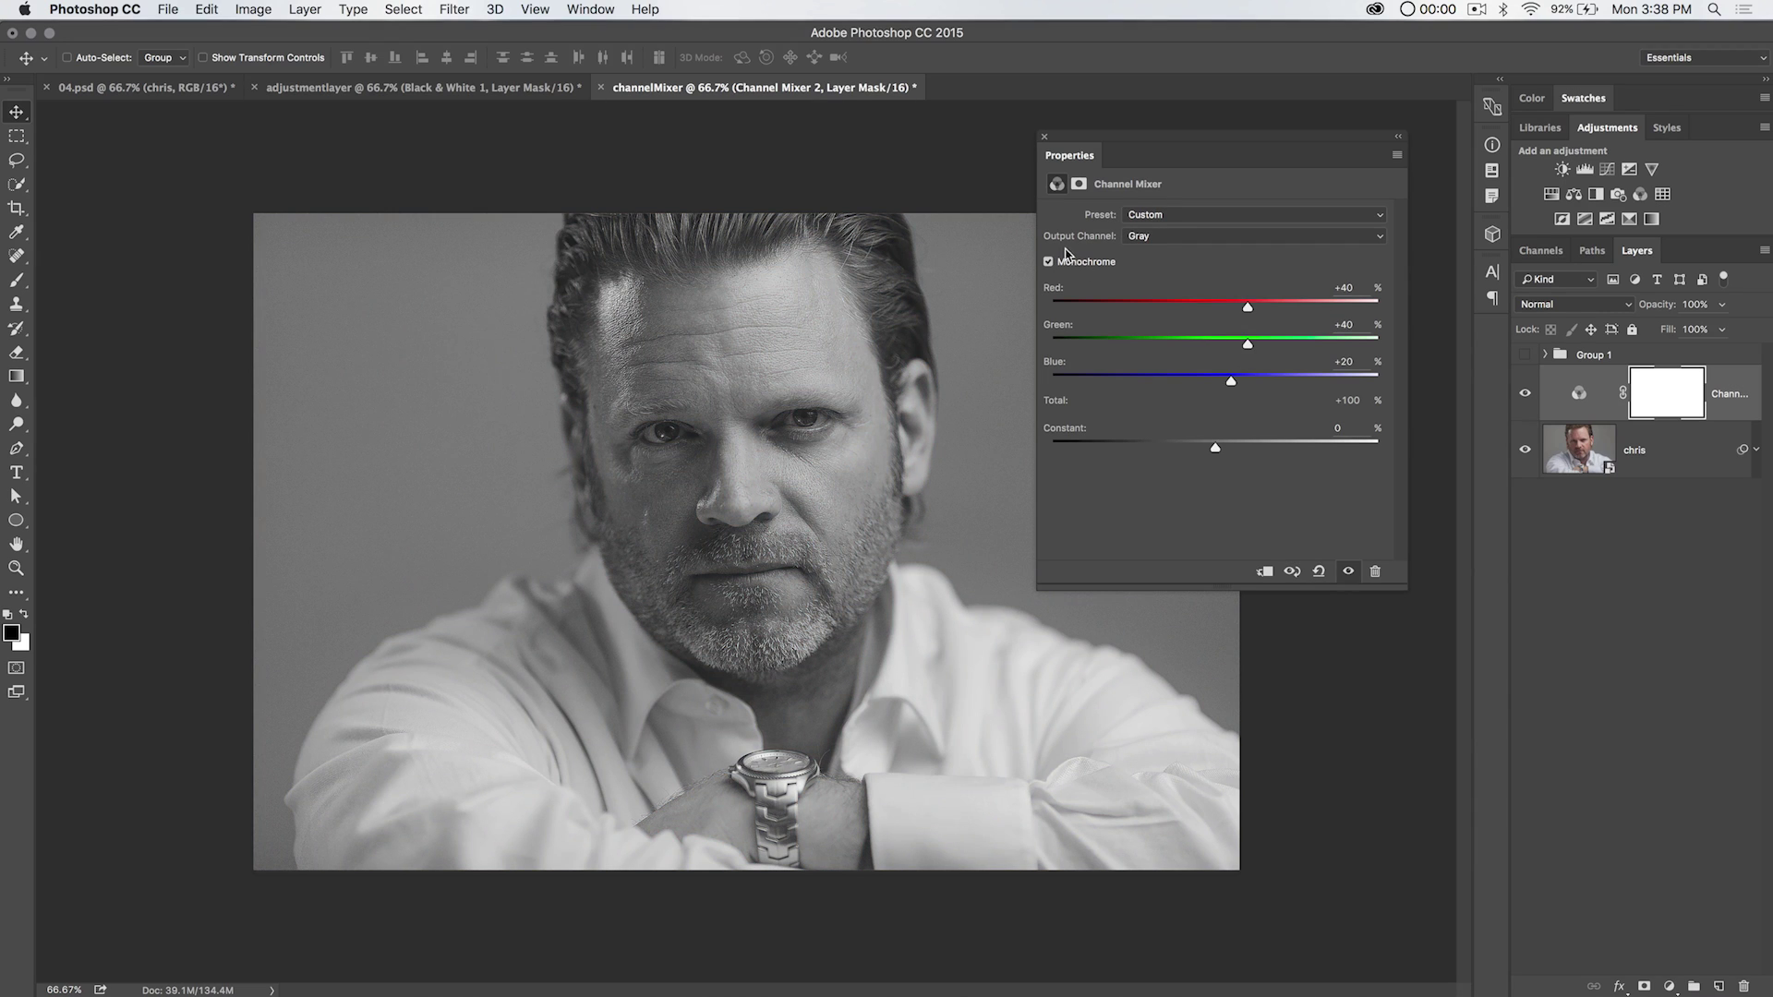
pyautogui.moveTo(1247, 310); pyautogui.dragTo(1256, 312)
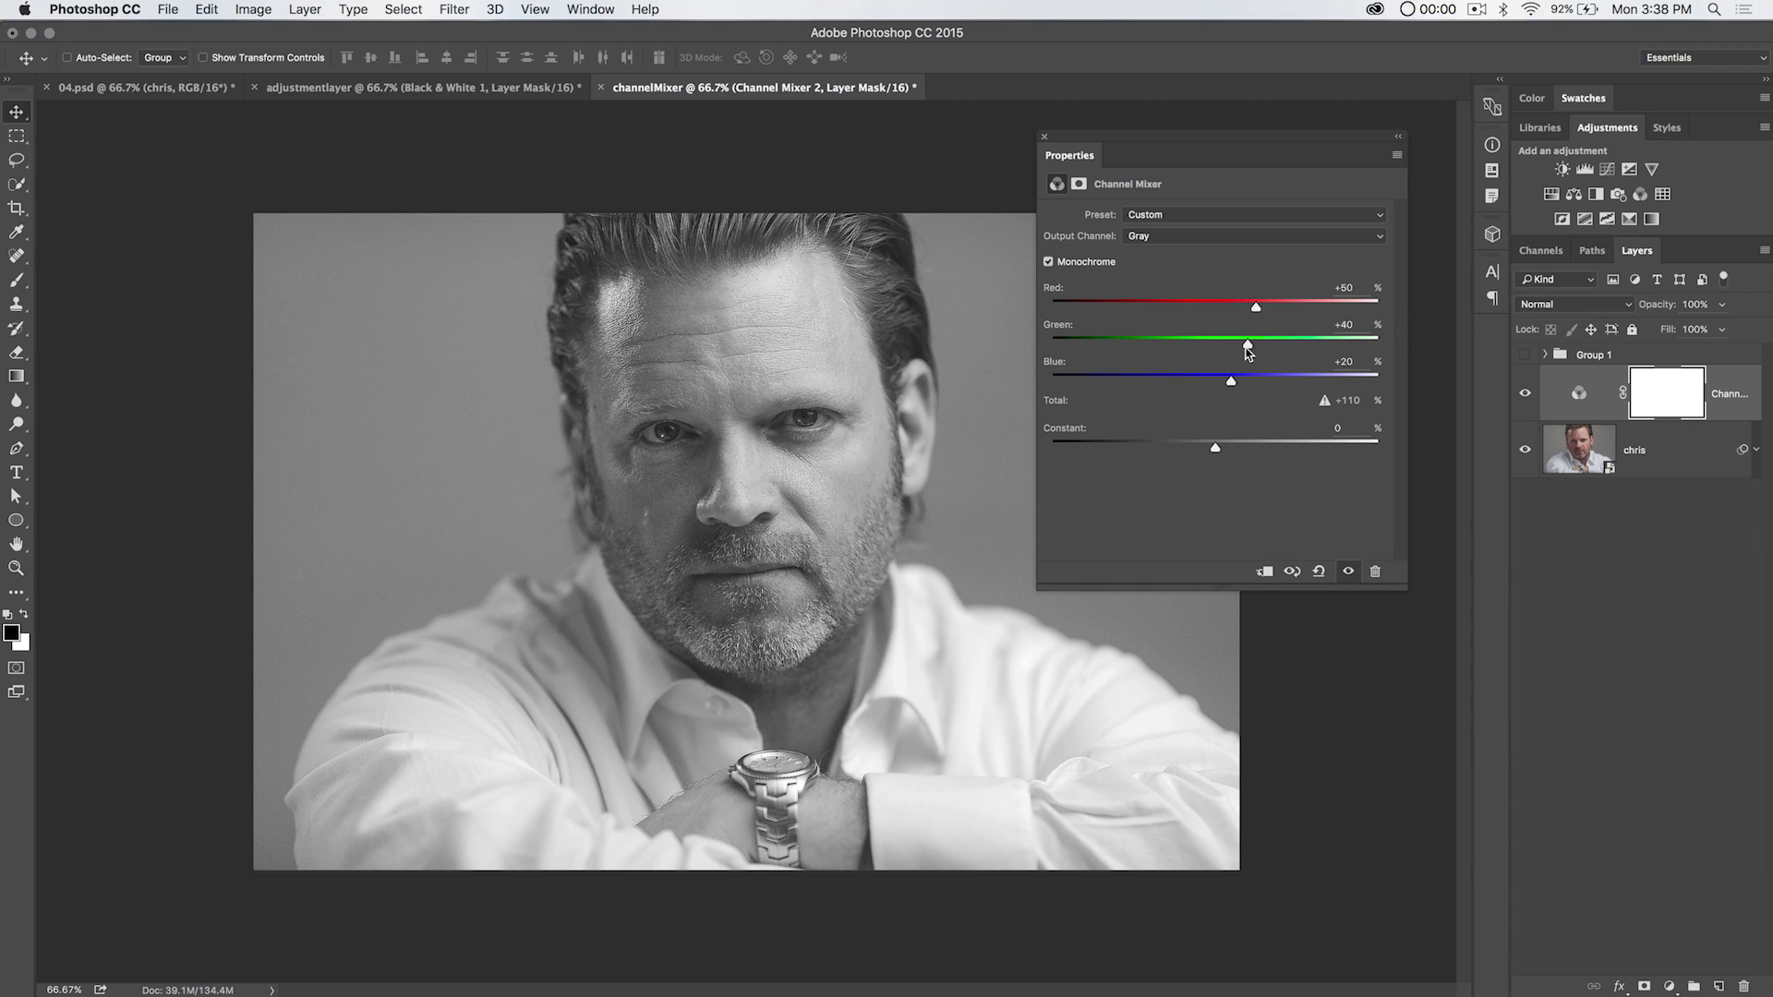
pyautogui.moveTo(1248, 348); pyautogui.dragTo(1264, 311)
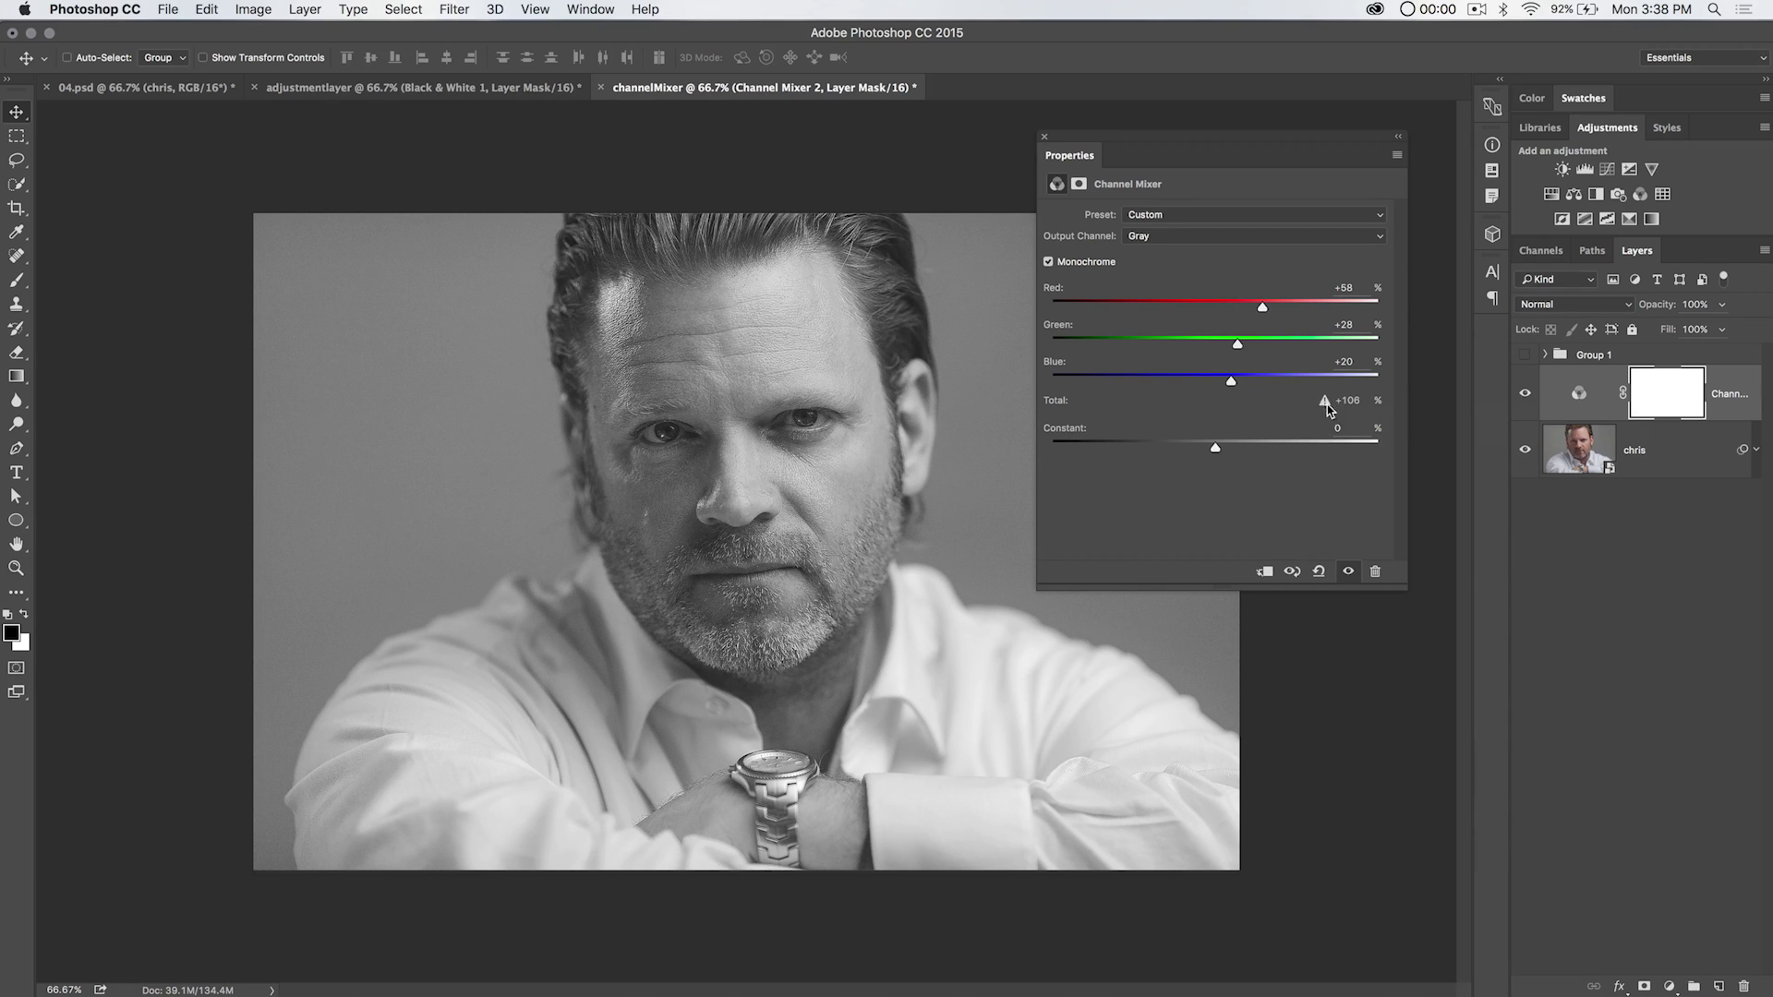
pyautogui.moveTo(1231, 386); pyautogui.dragTo(1236, 387)
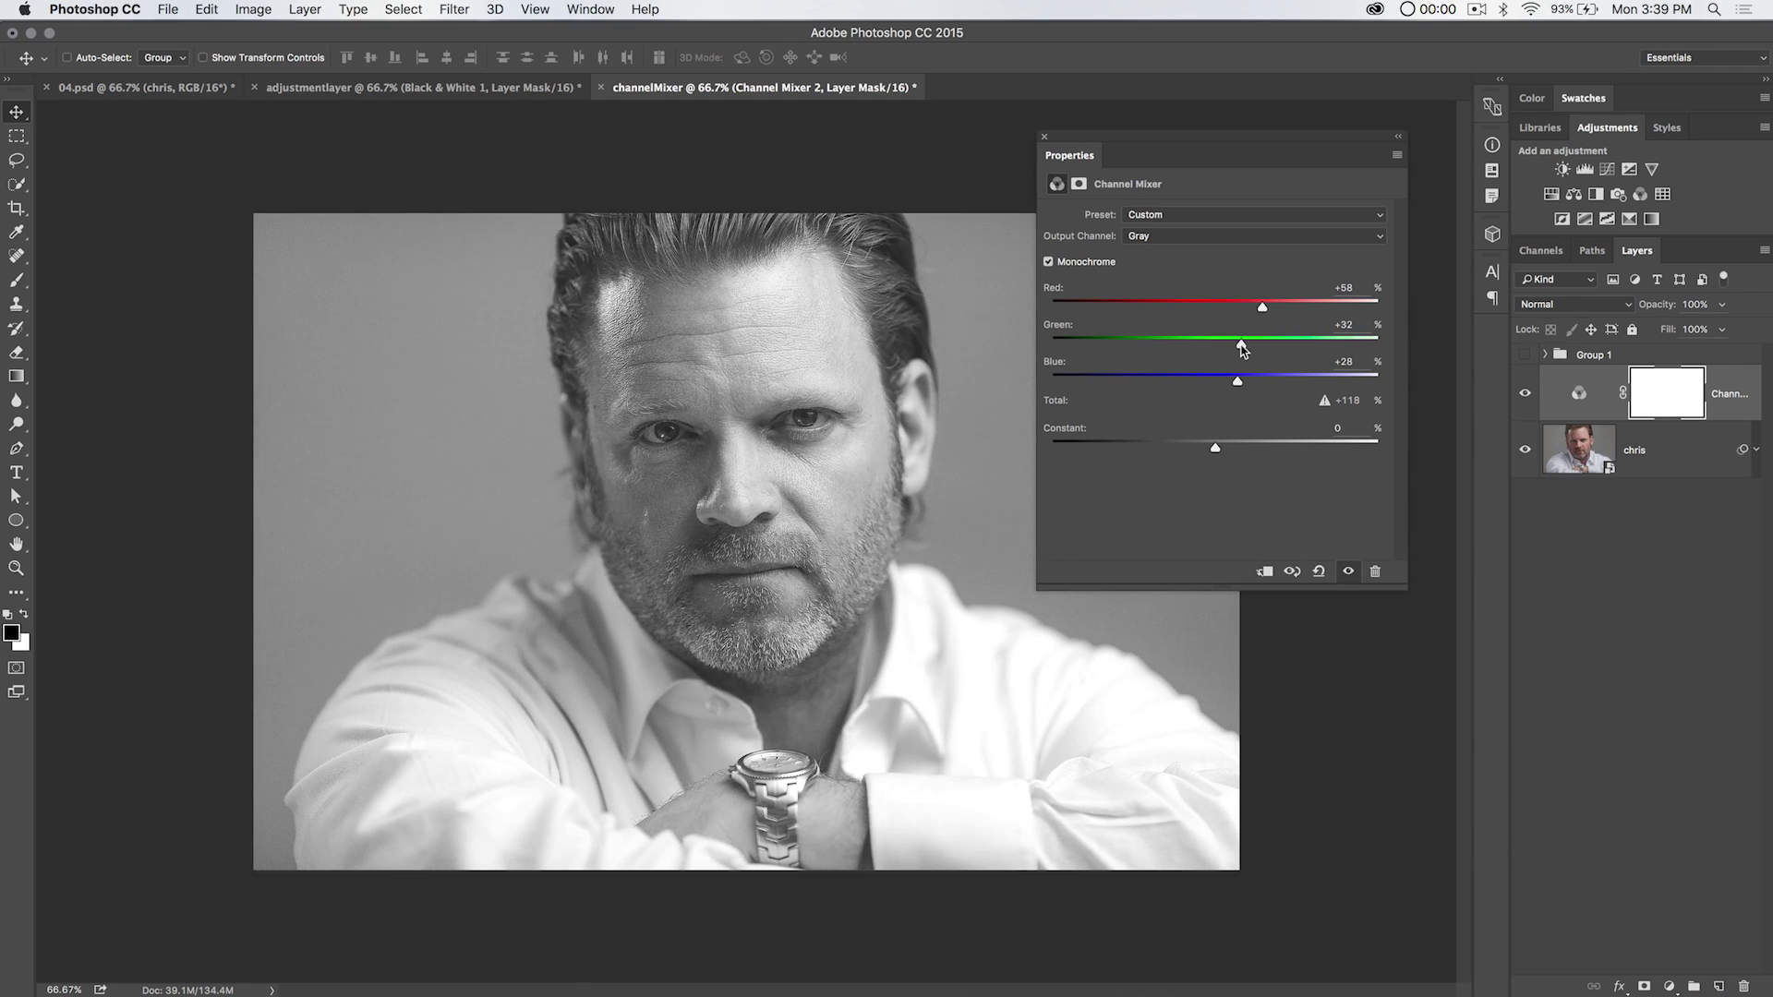
pyautogui.moveTo(1239, 349); pyautogui.dragTo(1264, 305)
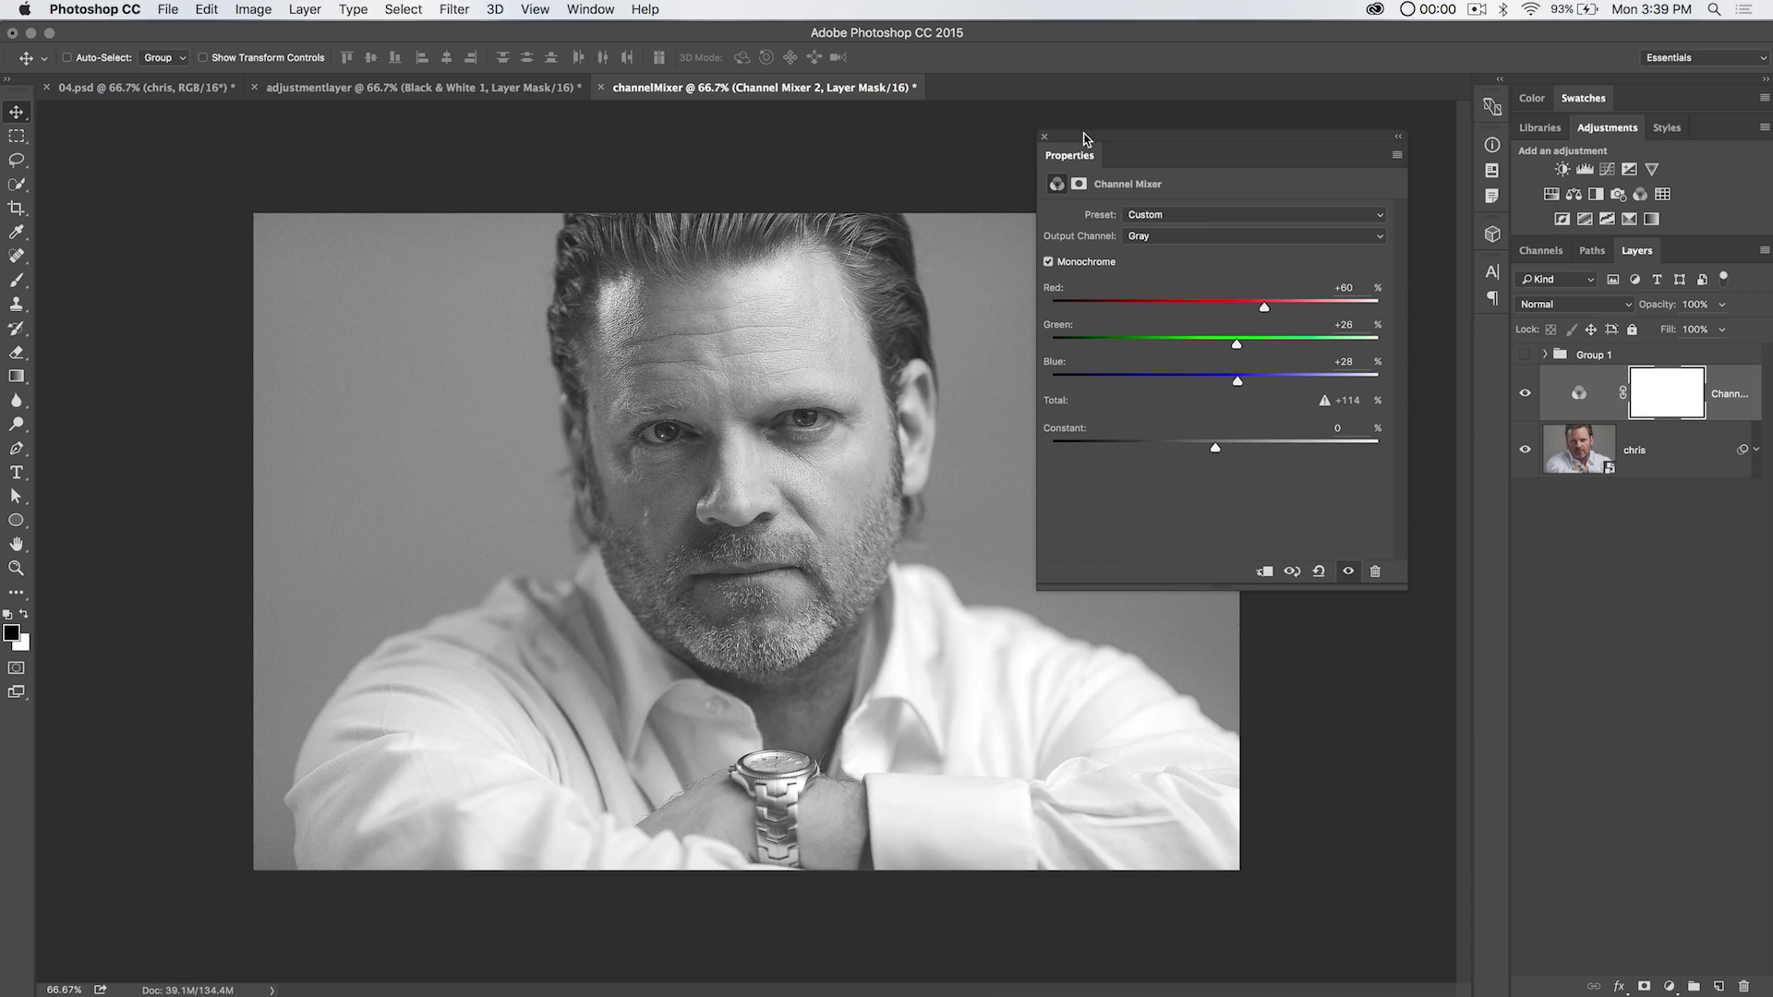
pyautogui.click(1044, 136)
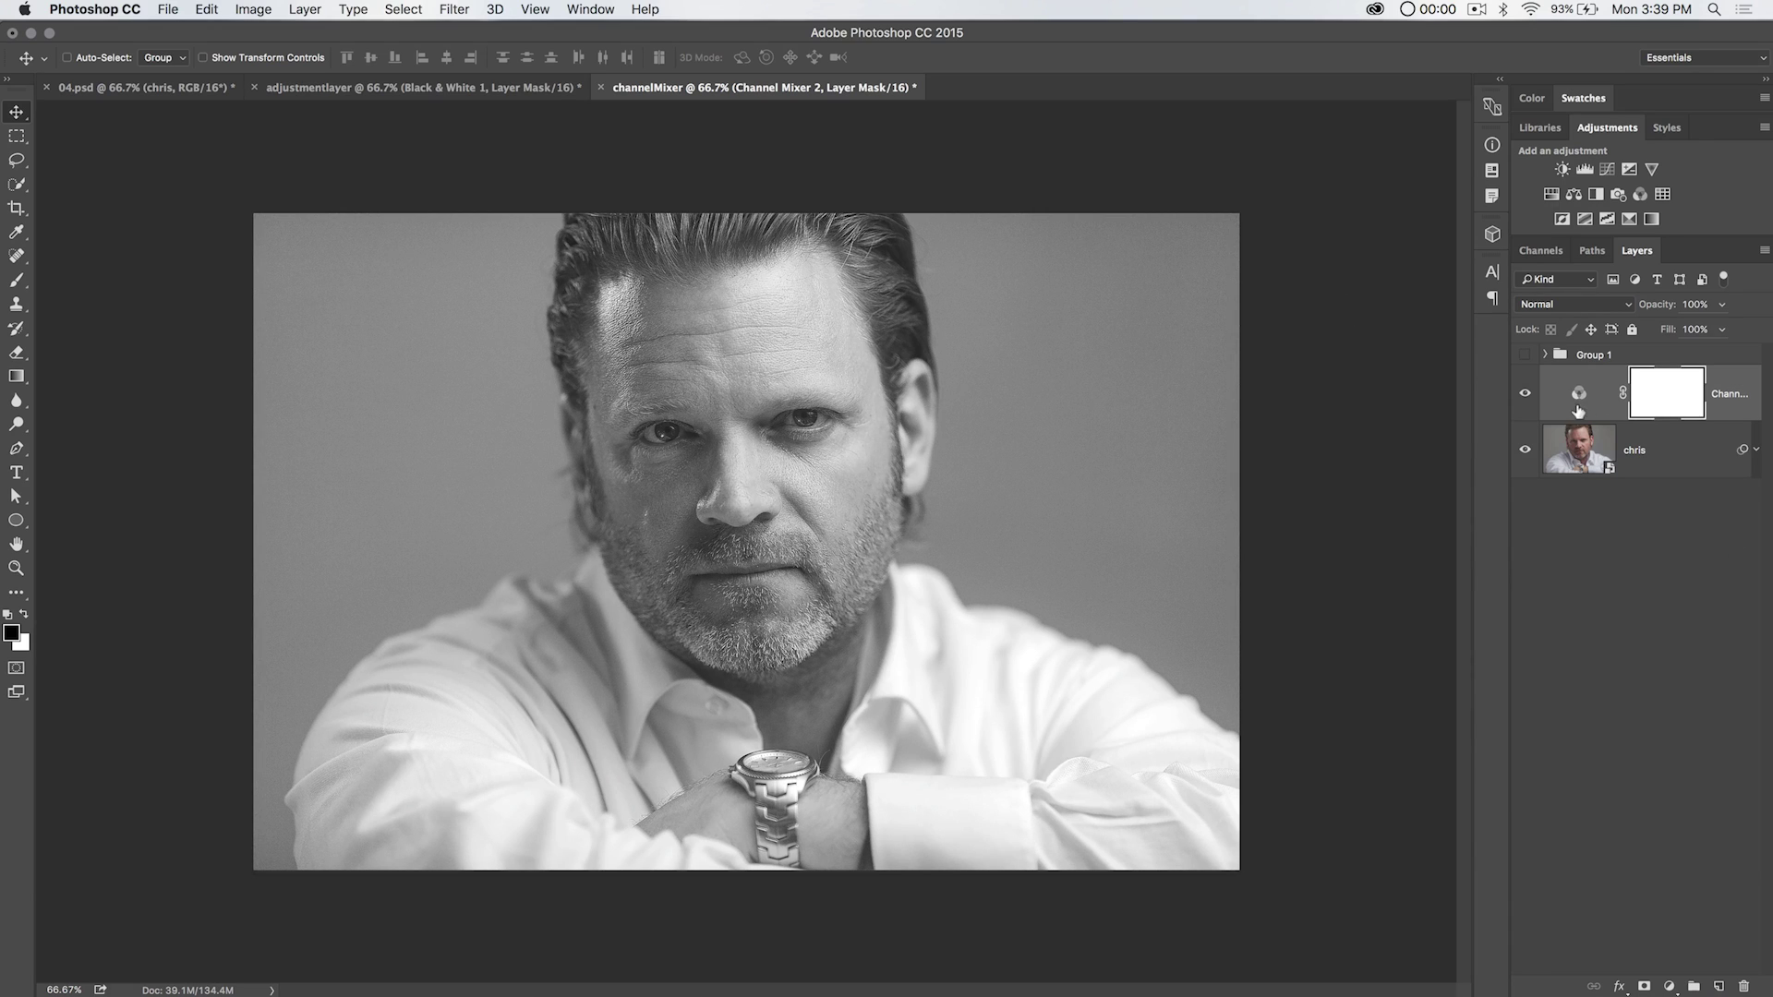
# Step: Add a Levels adjustment layer above the Channel Mixer and set its midtone input to 0.77
pyautogui.click(1585, 169)
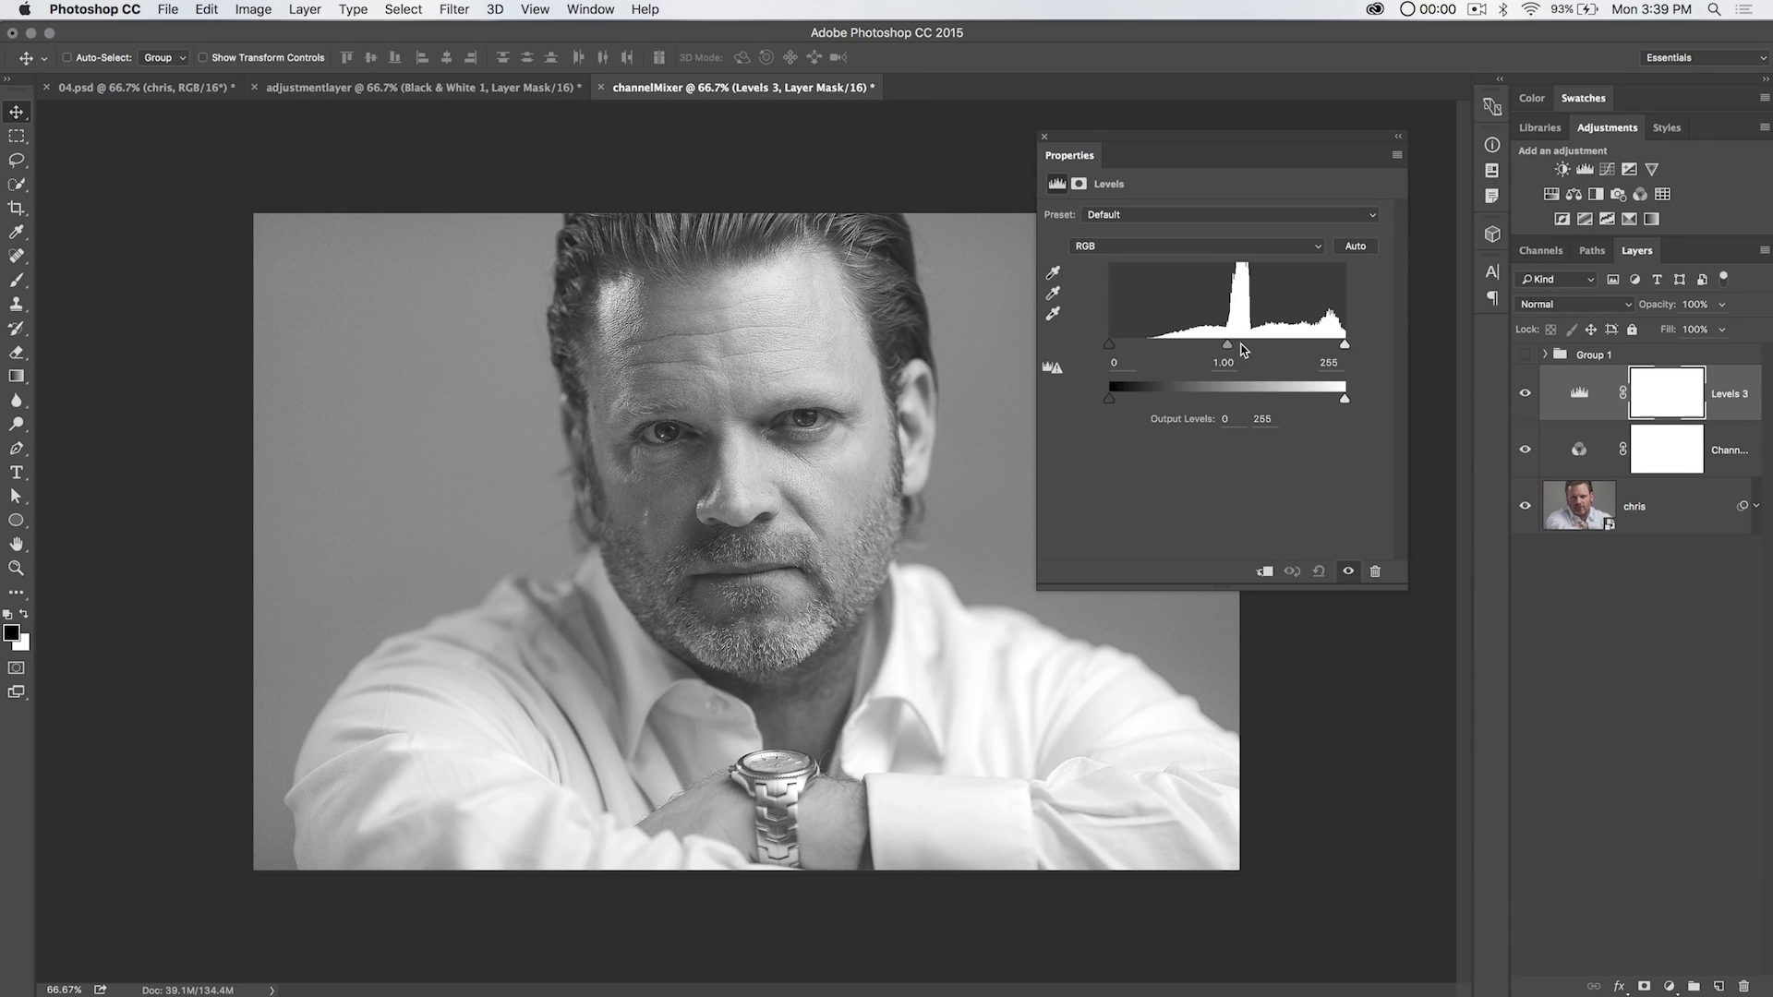
pyautogui.moveTo(1228, 349); pyautogui.dragTo(1238, 350)
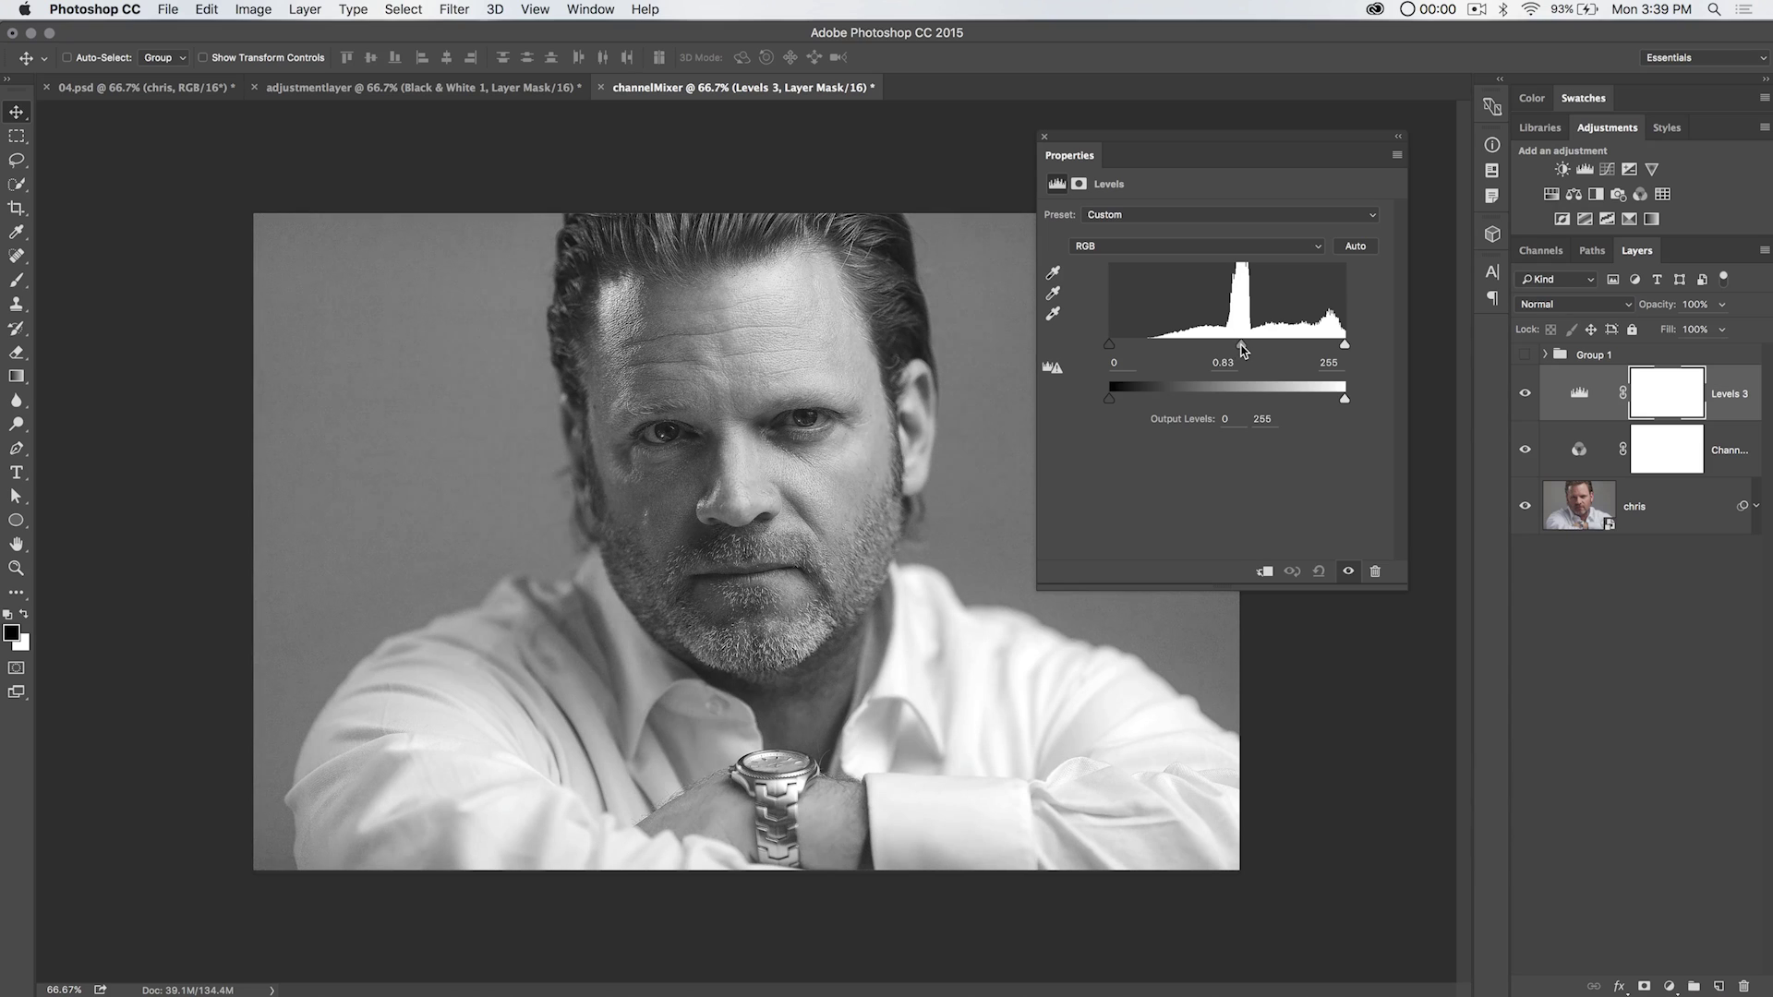
pyautogui.moveTo(1246, 348); pyautogui.dragTo(1247, 347)
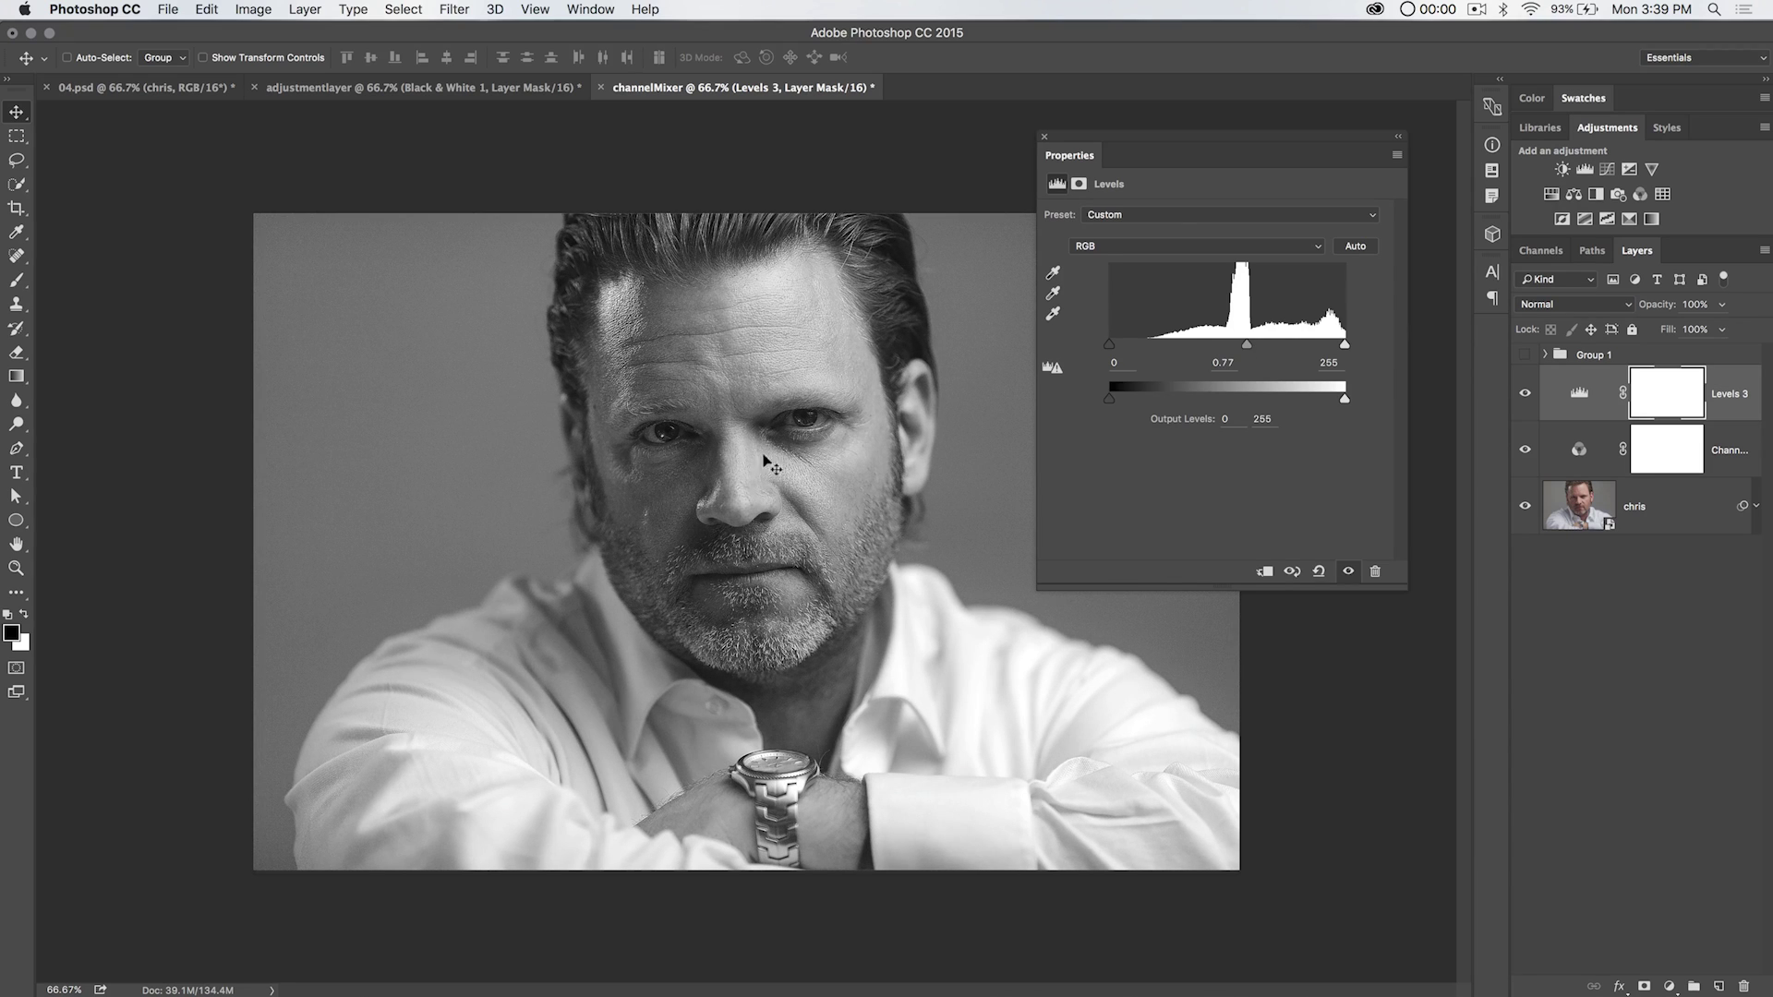
pyautogui.click(1046, 138)
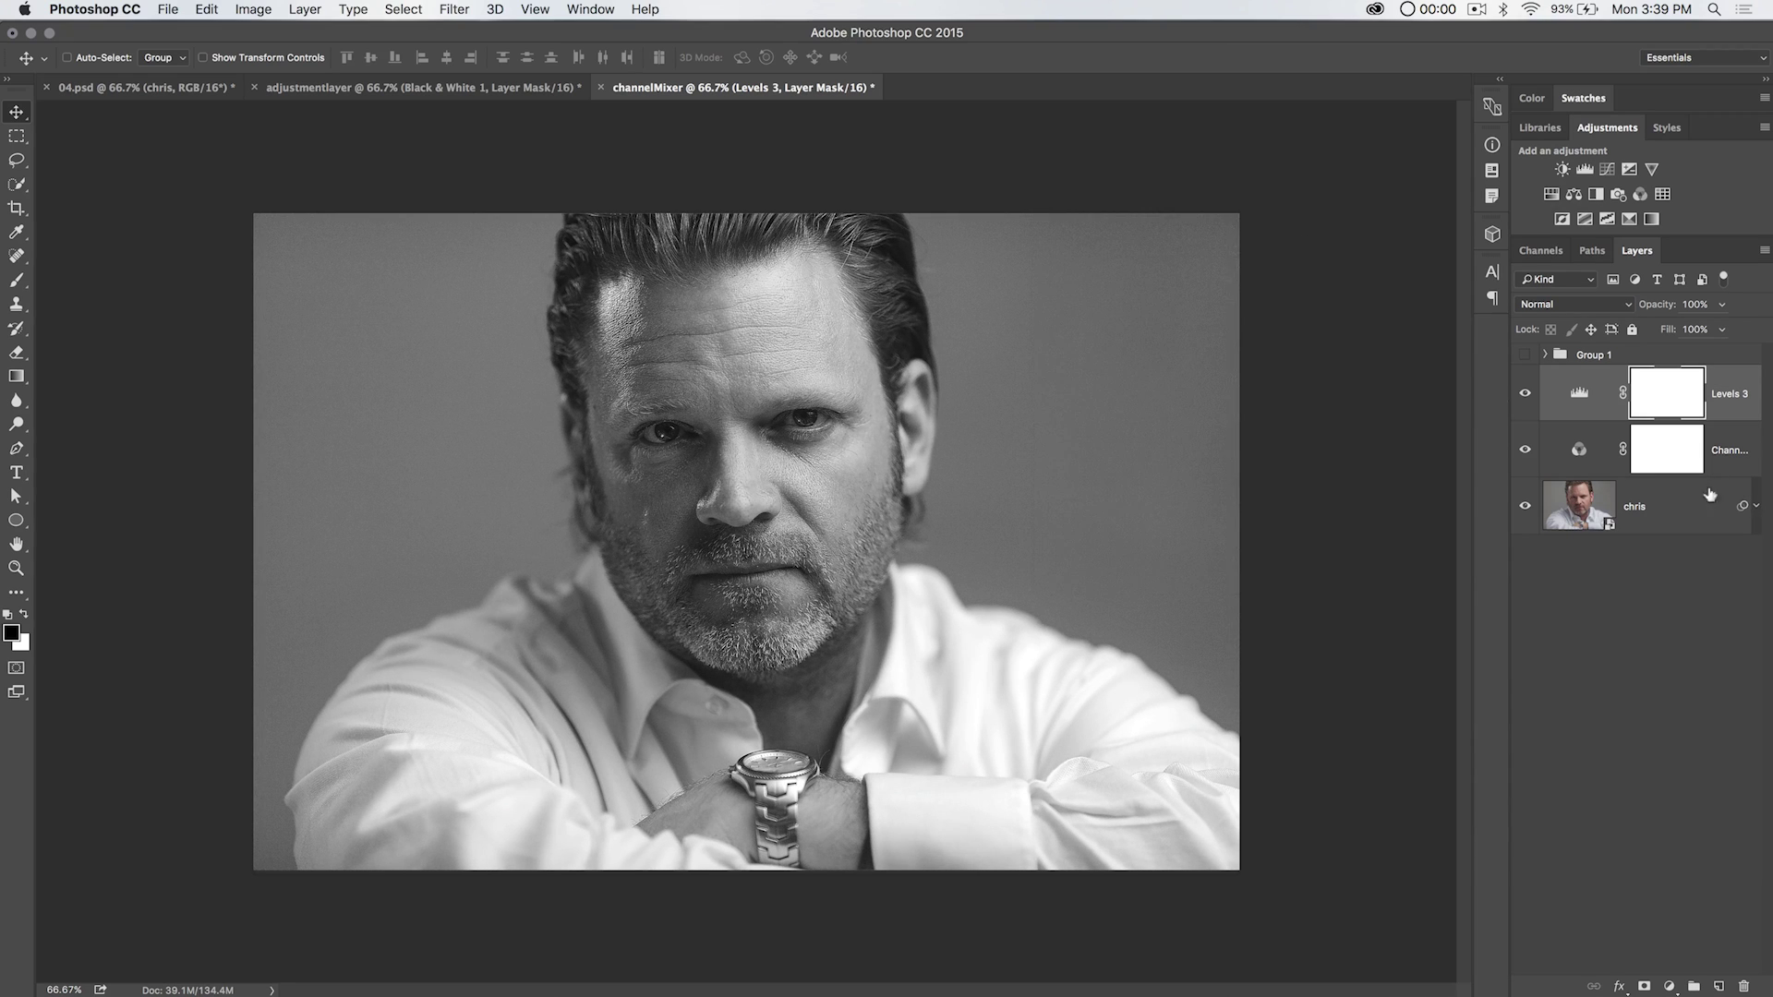
# Step: Switch to the adjustmentlayer document and set Reds to 73 in its Black & White adjustment
pyautogui.click(526, 92)
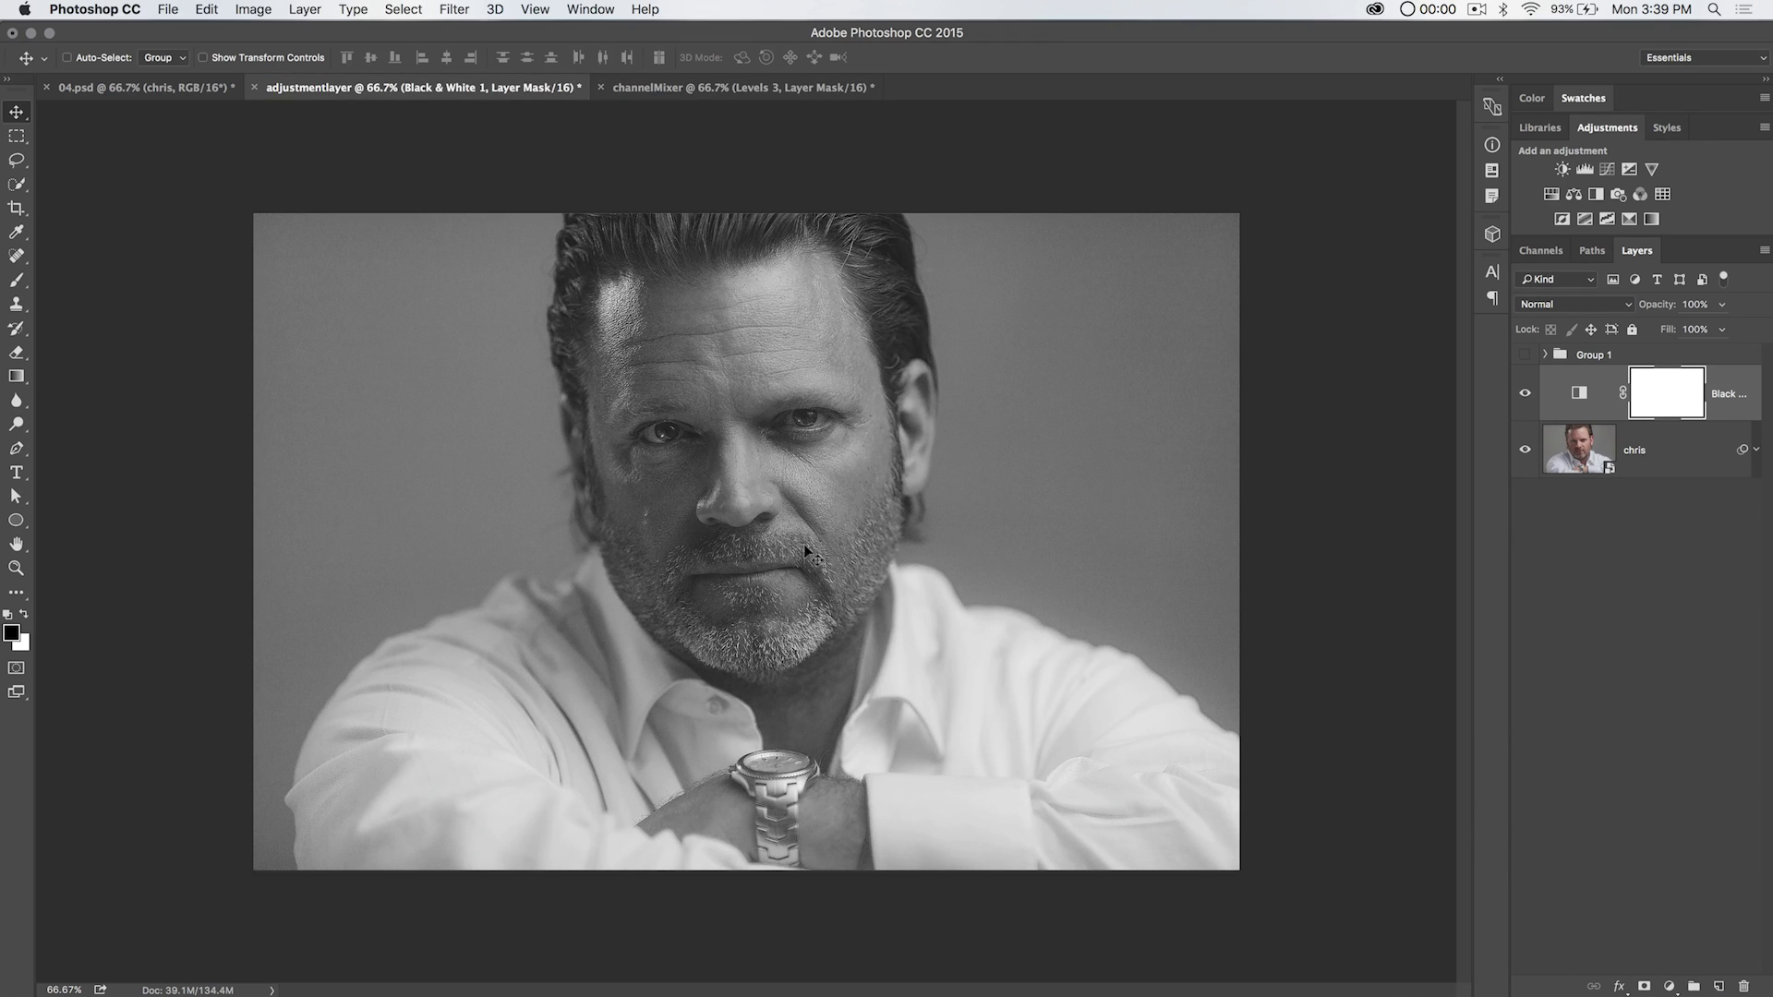
pyautogui.doubleClick(1580, 395)
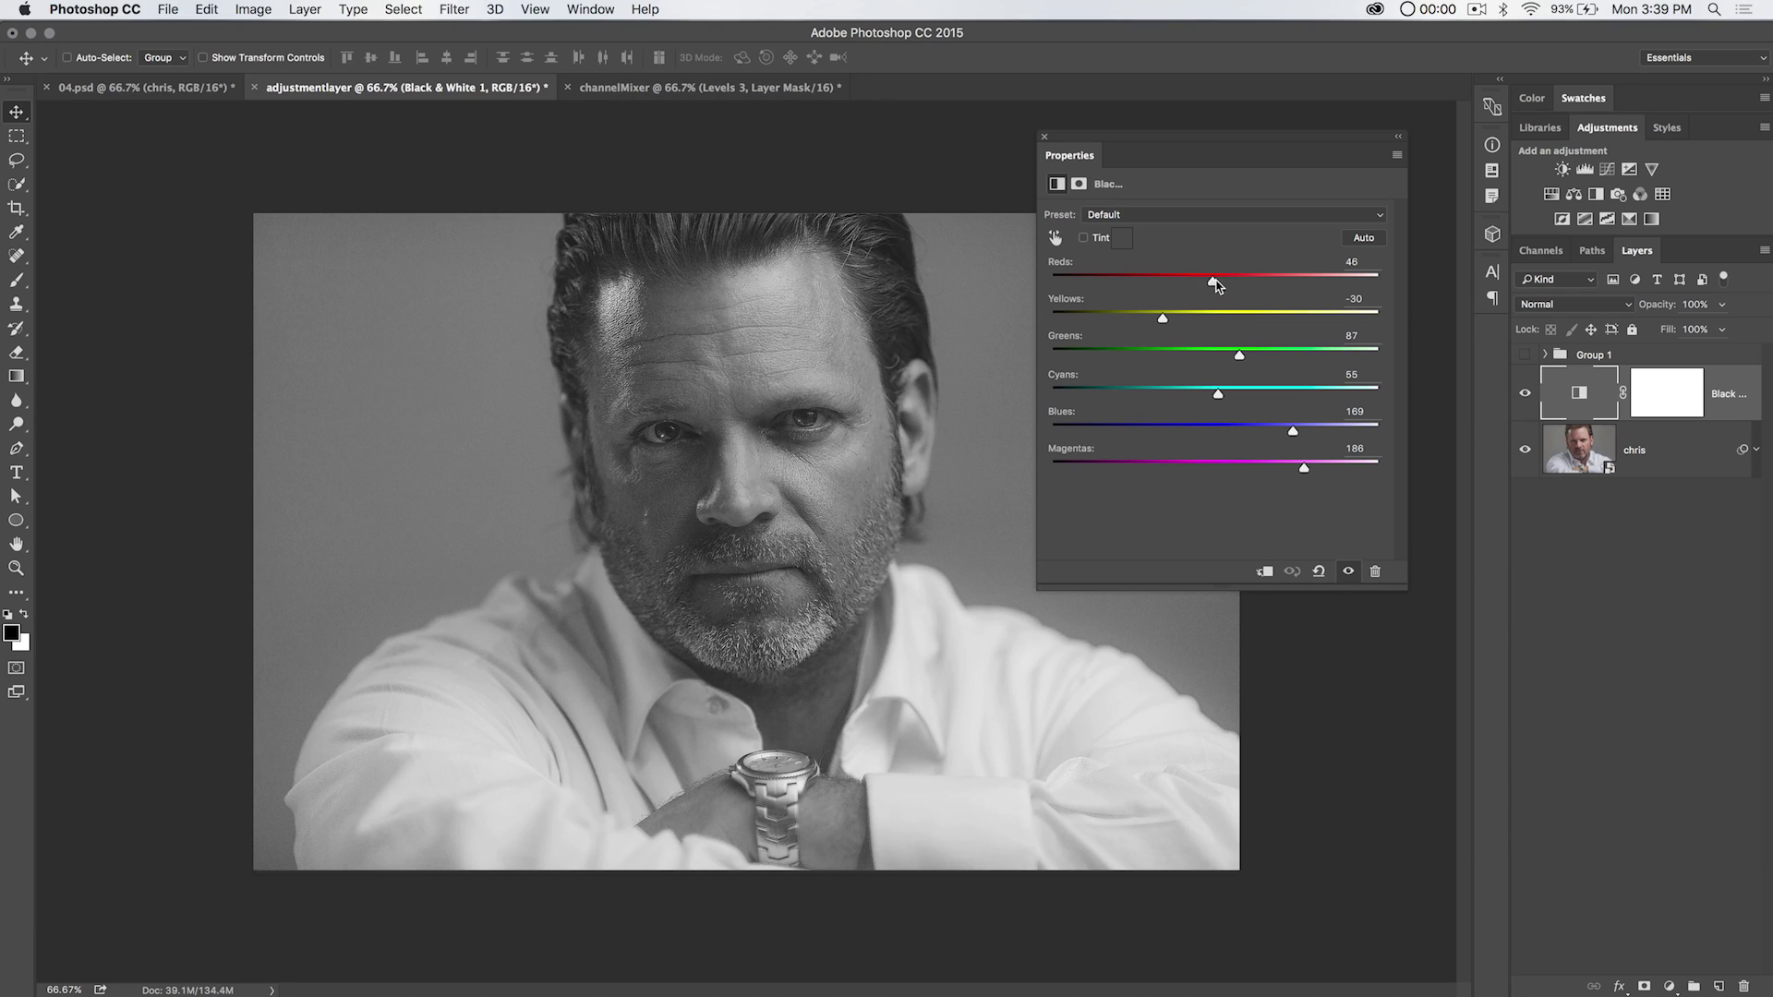
pyautogui.moveTo(1214, 285); pyautogui.dragTo(1228, 286)
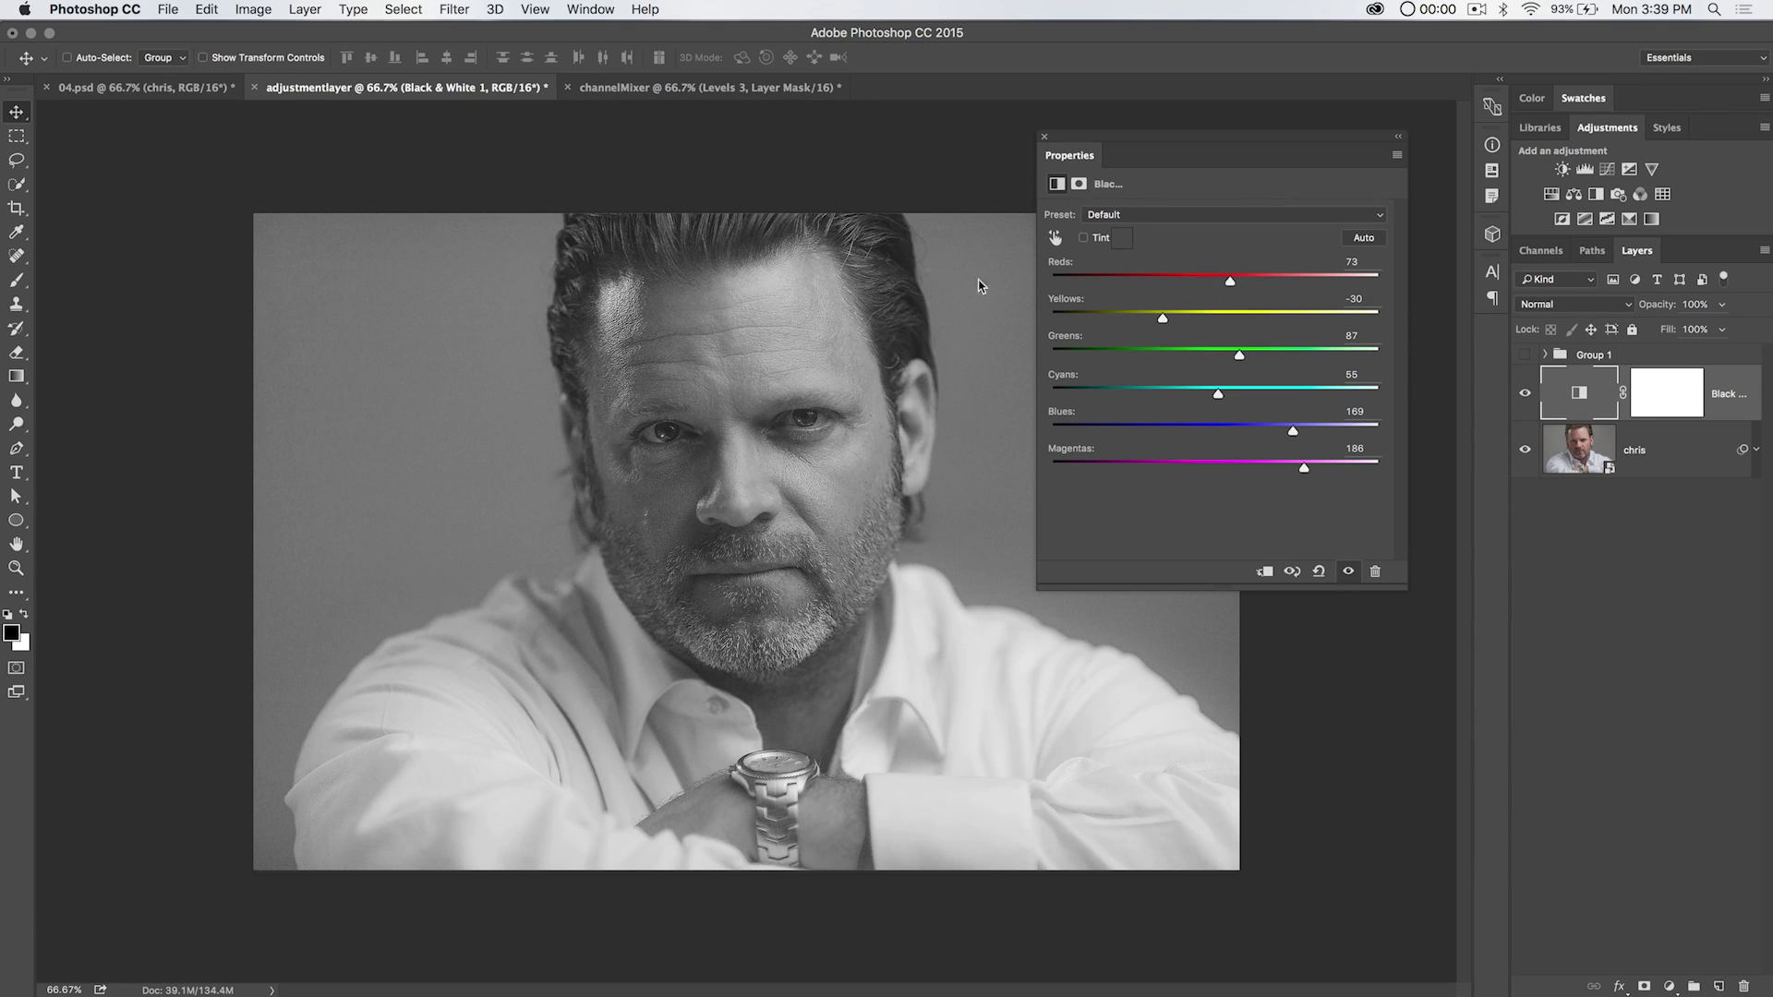
pyautogui.click(1044, 136)
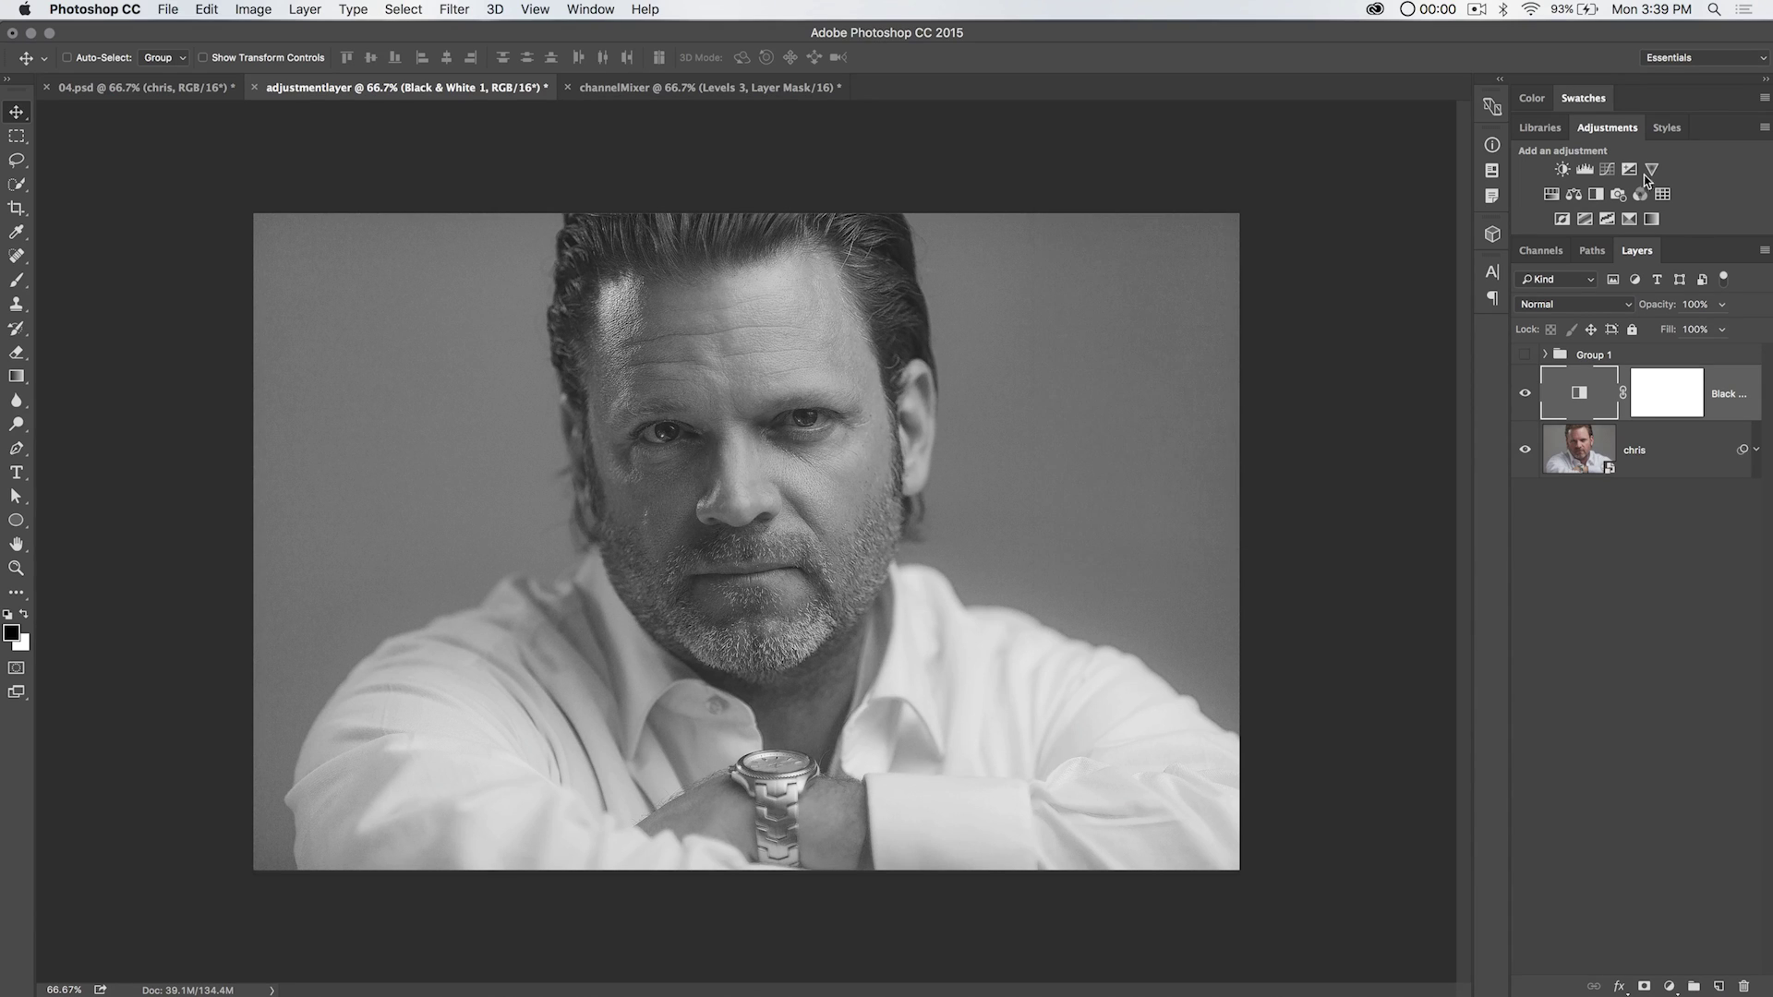
# Step: Add a Levels adjustment layer above the Black & White layer with black input 16 and white input 245
pyautogui.click(1585, 169)
pyautogui.moveTo(1110, 349); pyautogui.dragTo(1125, 350)
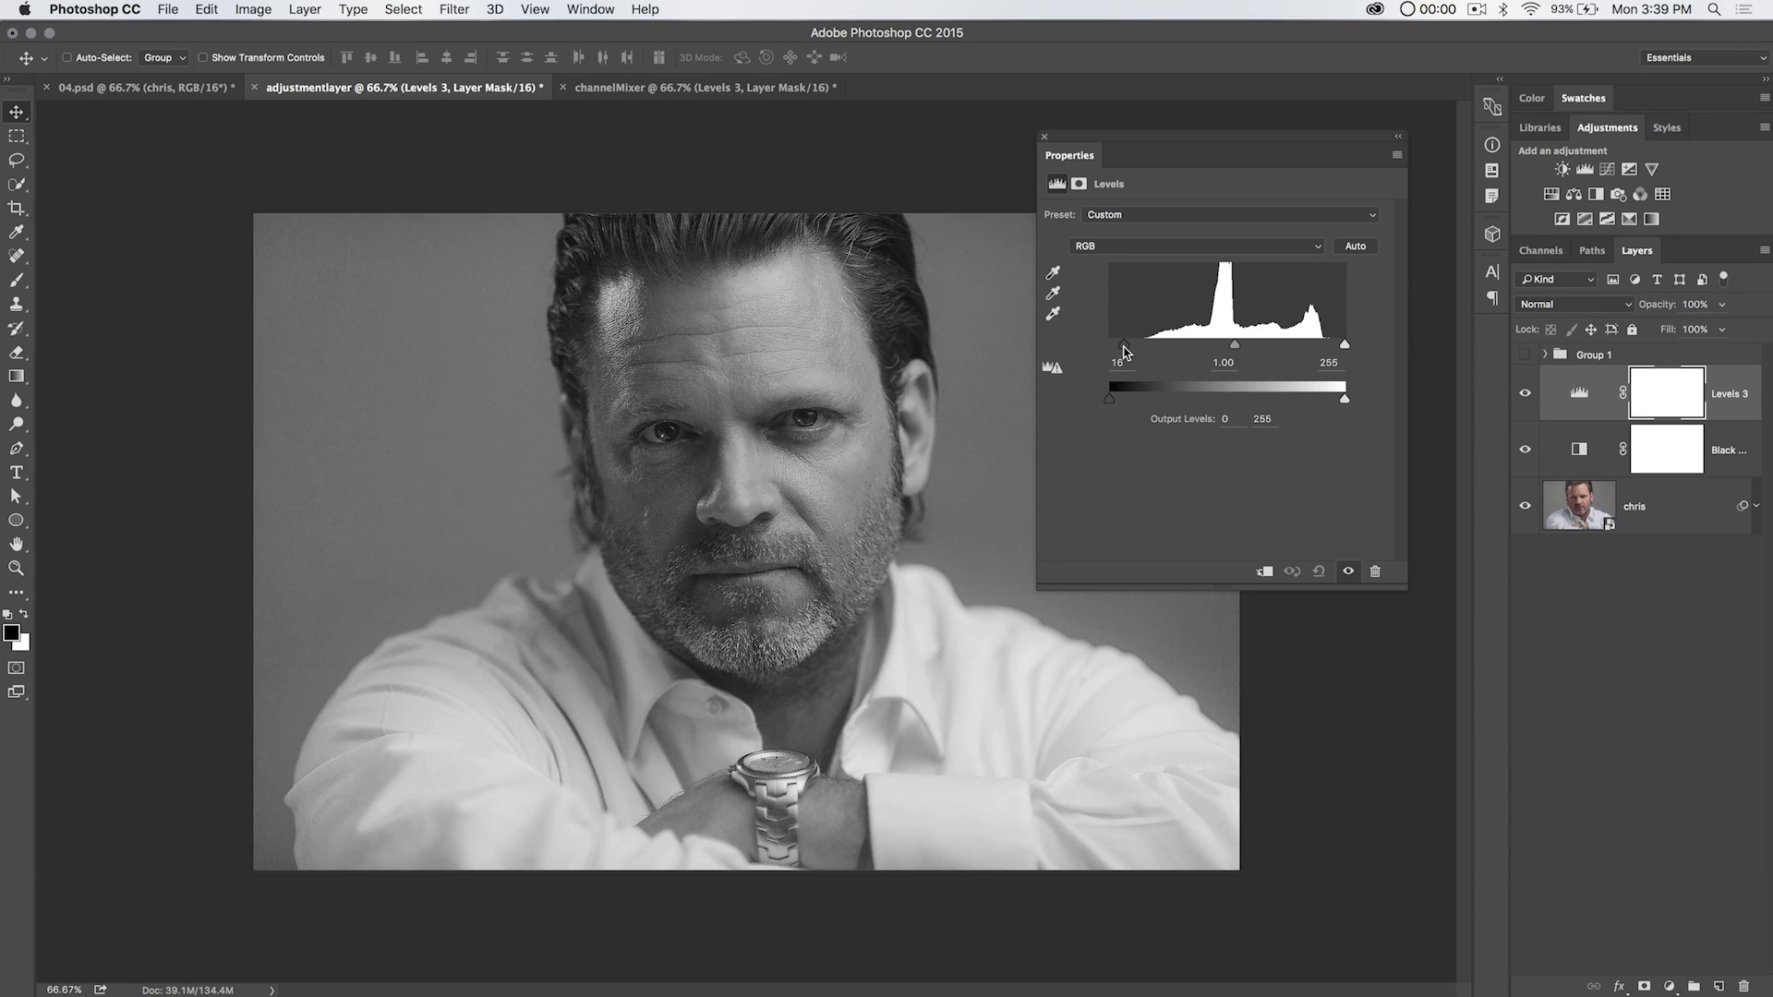
pyautogui.moveTo(1344, 348); pyautogui.dragTo(1336, 348)
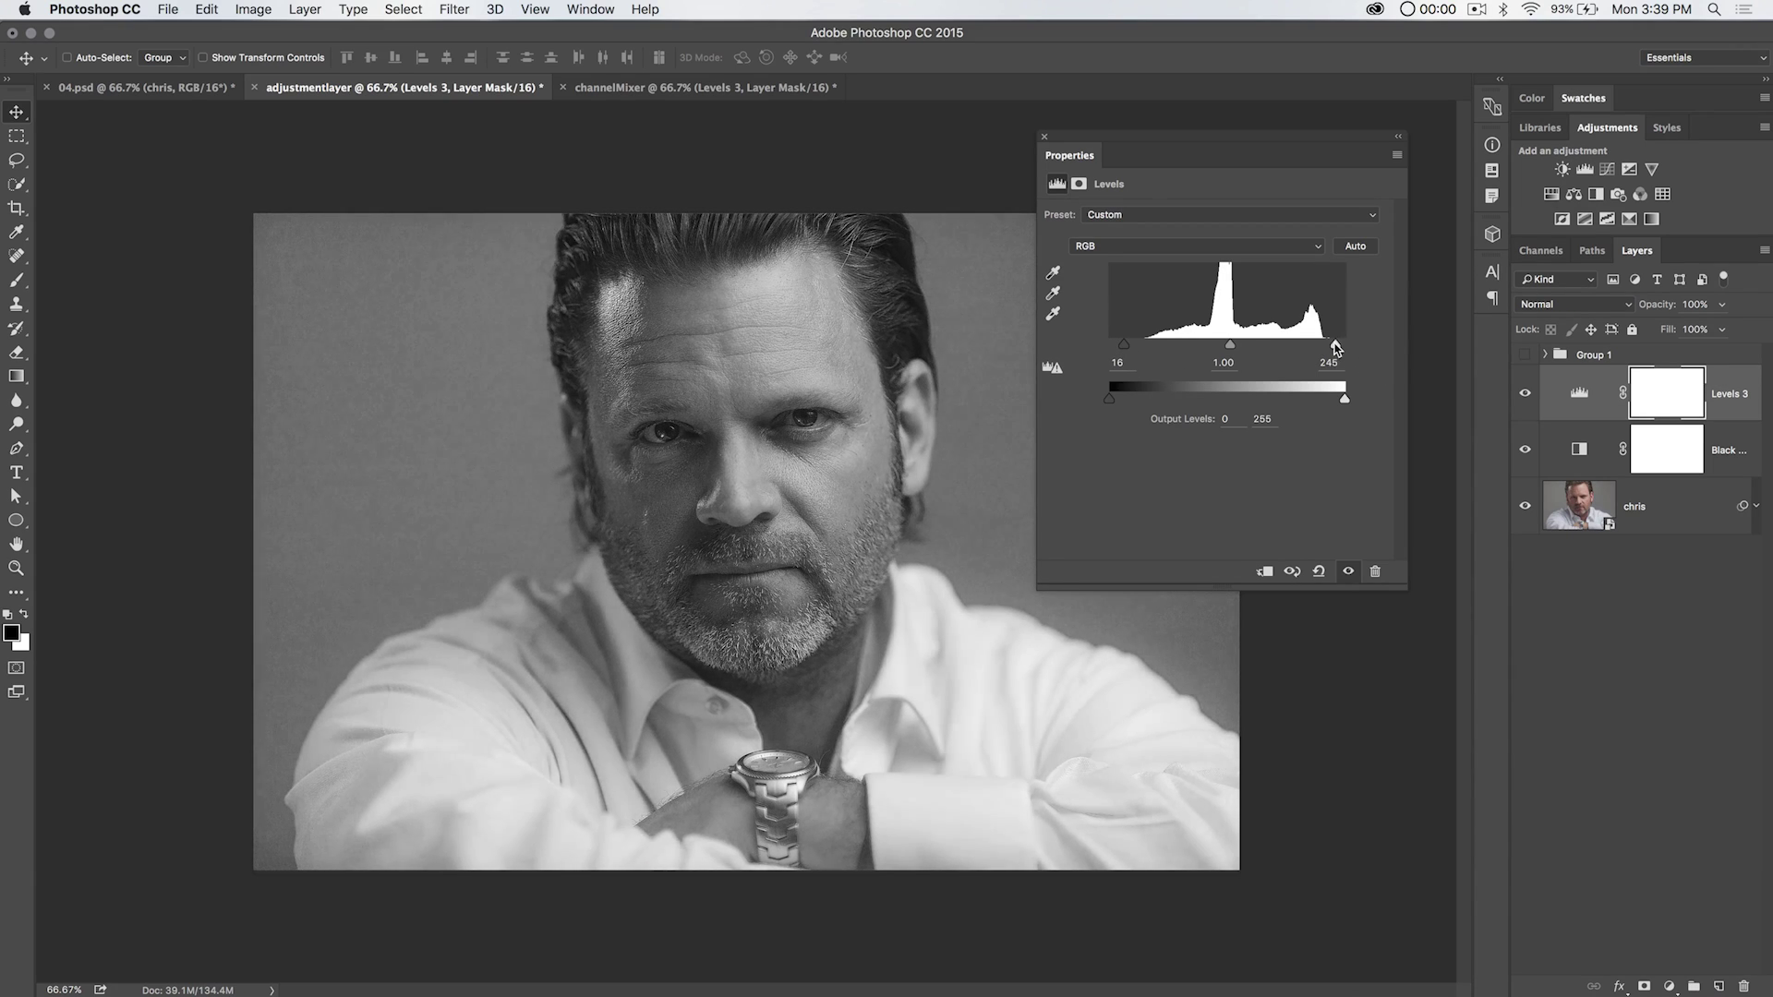
pyautogui.click(1047, 139)
# Step: Duplicate the channelMixer document as gradMap and delete the Levels and Channel Mixer adjustment layers in the copy
pyautogui.click(720, 87)
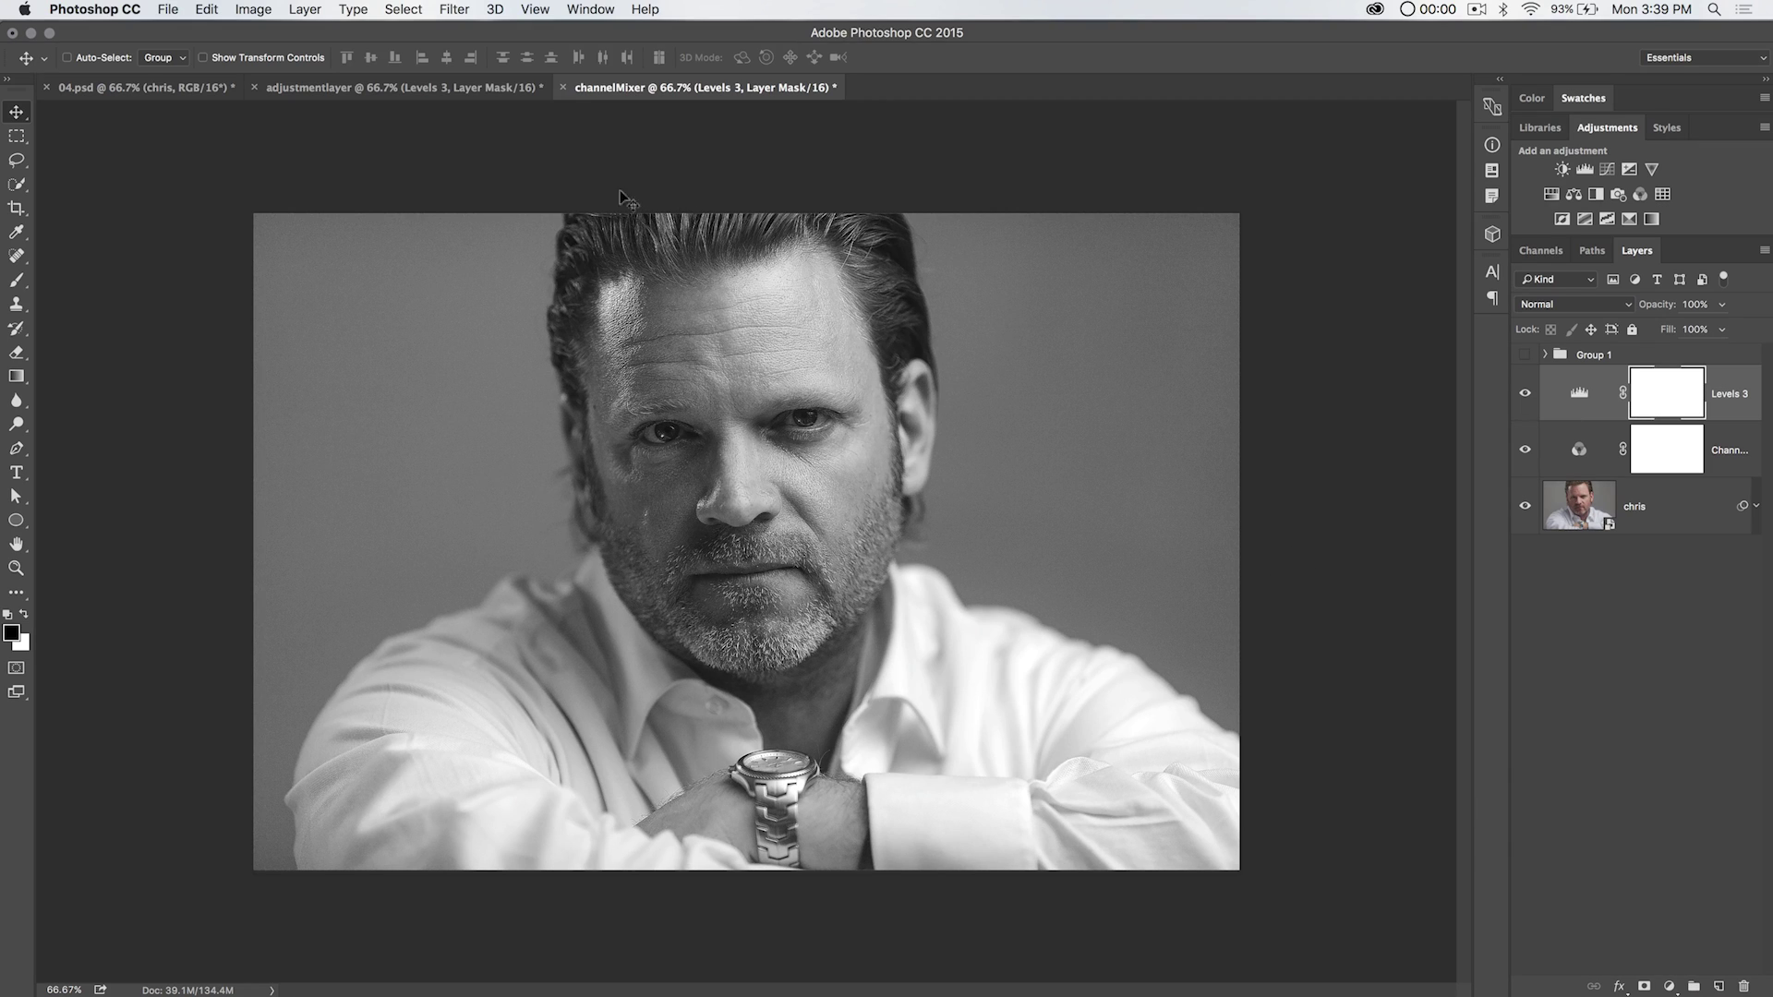
pyautogui.click(205, 9)
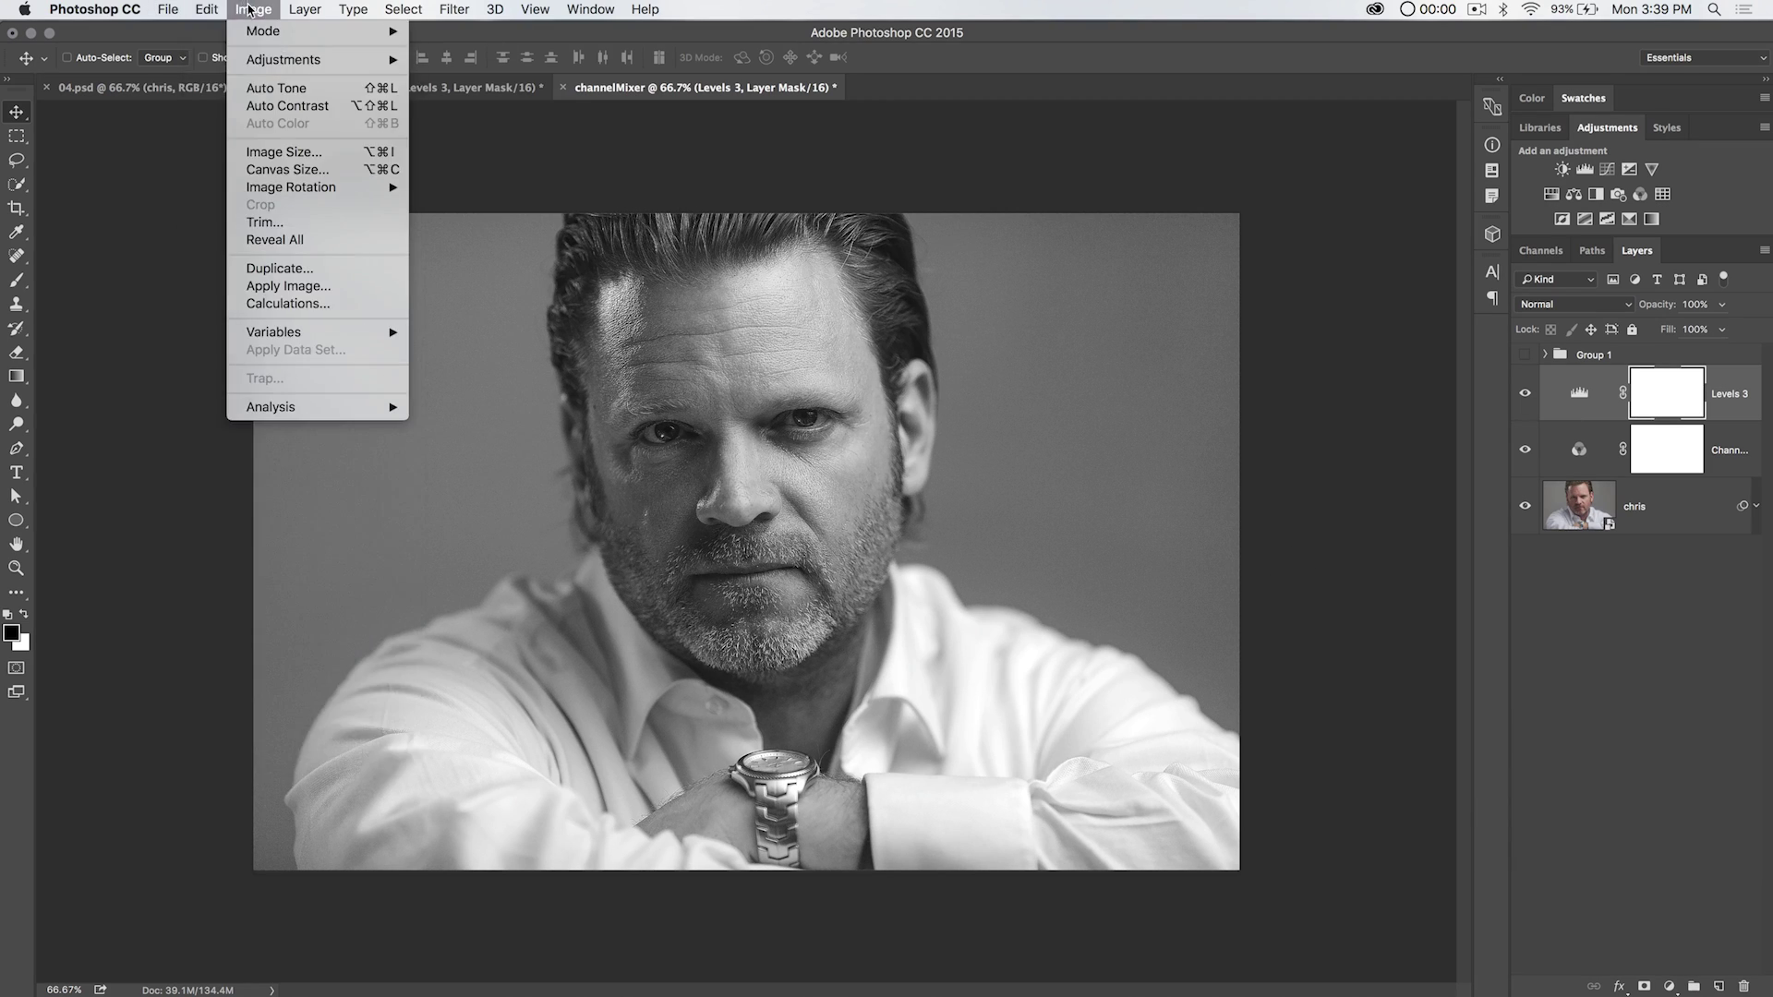
pyautogui.click(316, 269)
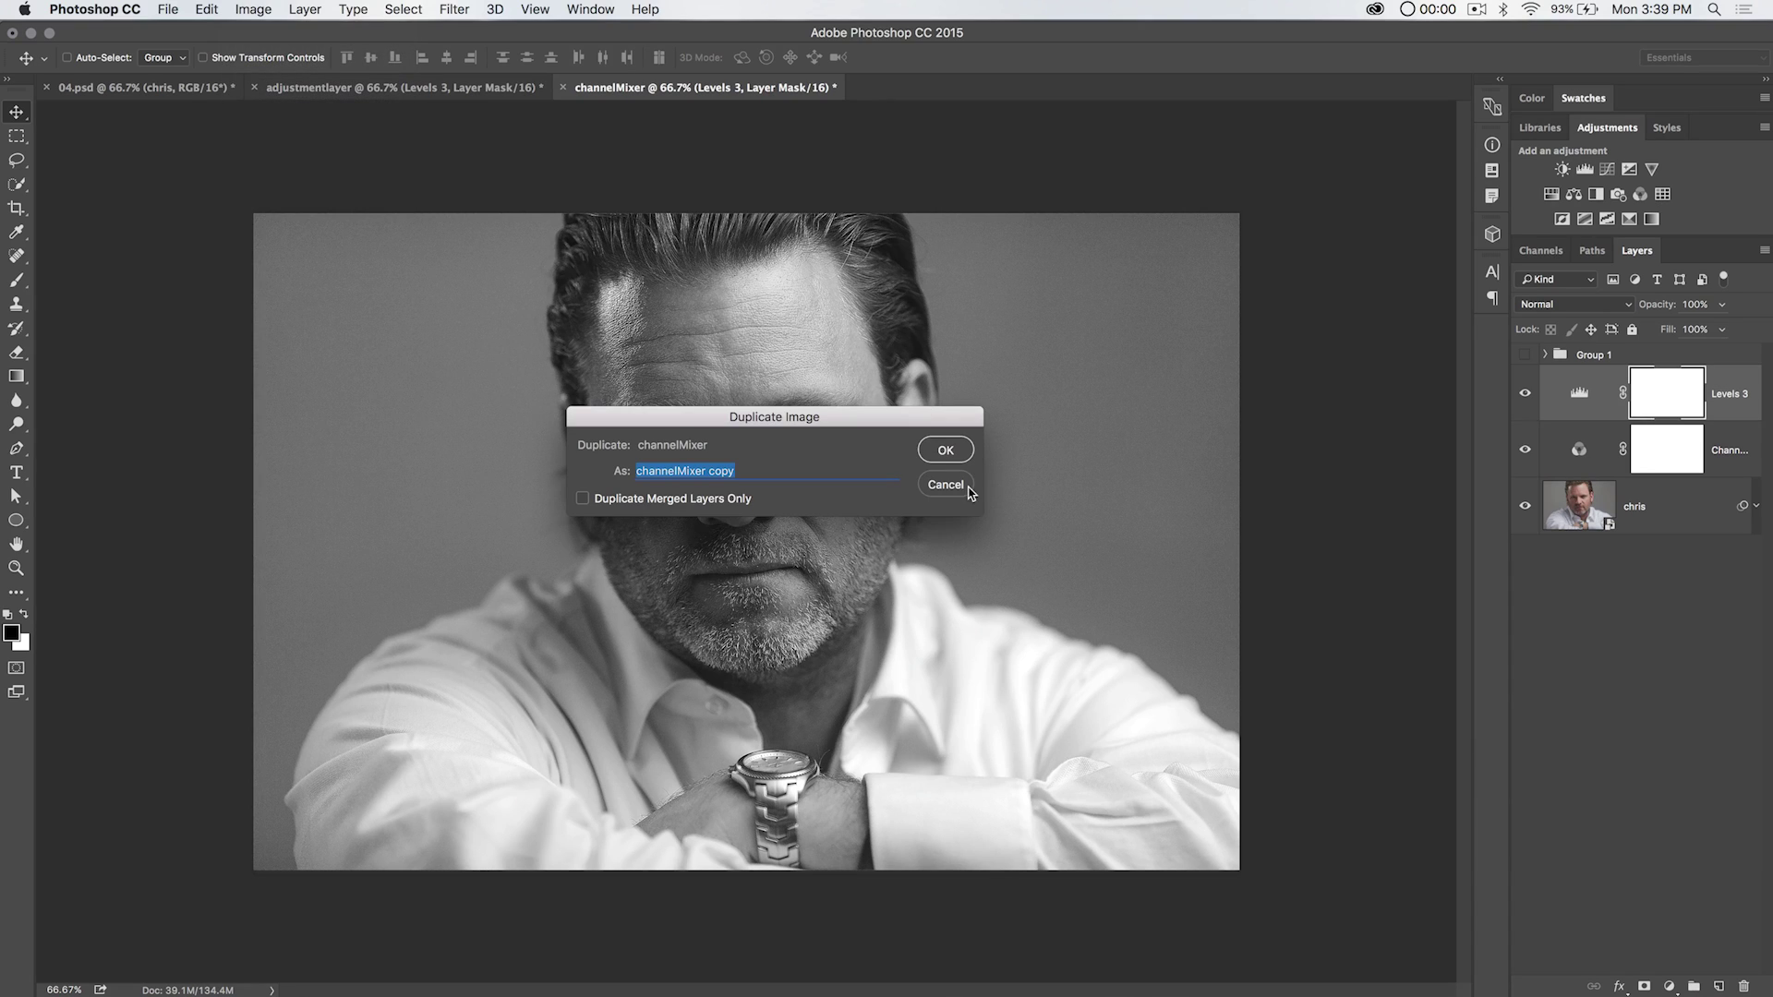
pyautogui.write('gradMap')
pyautogui.press('Return')
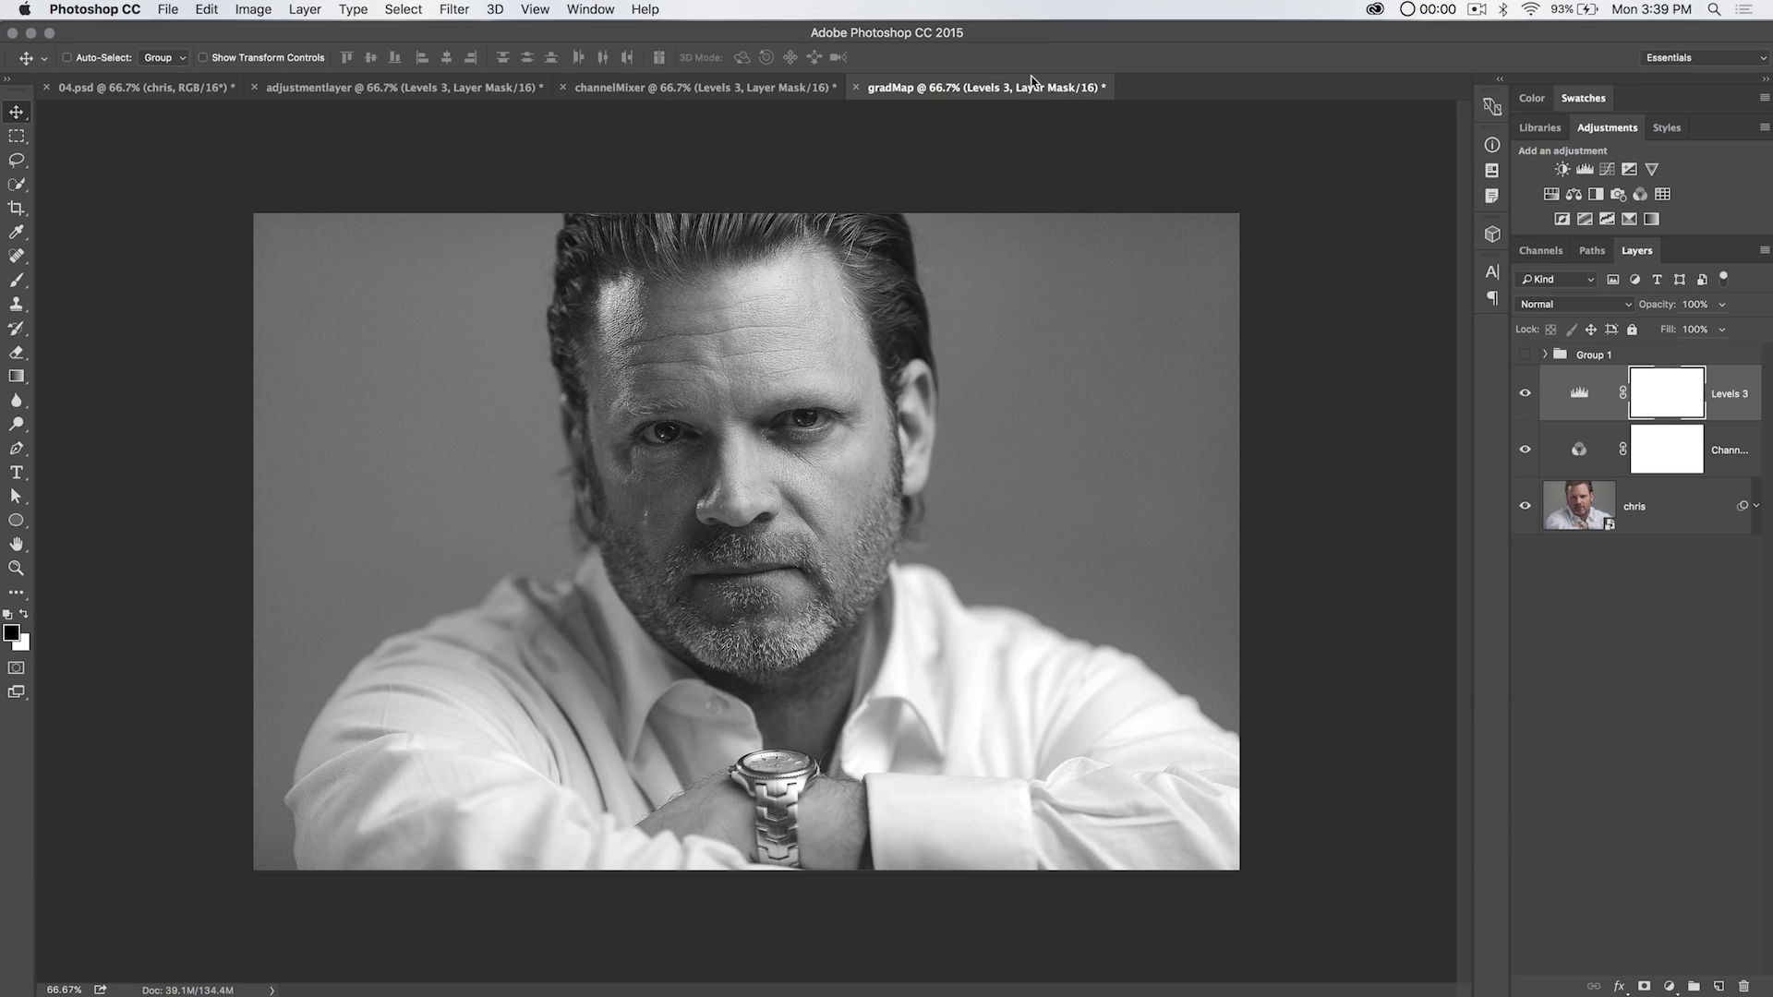
pyautogui.click(1580, 451)
pyautogui.press('BackSpace')
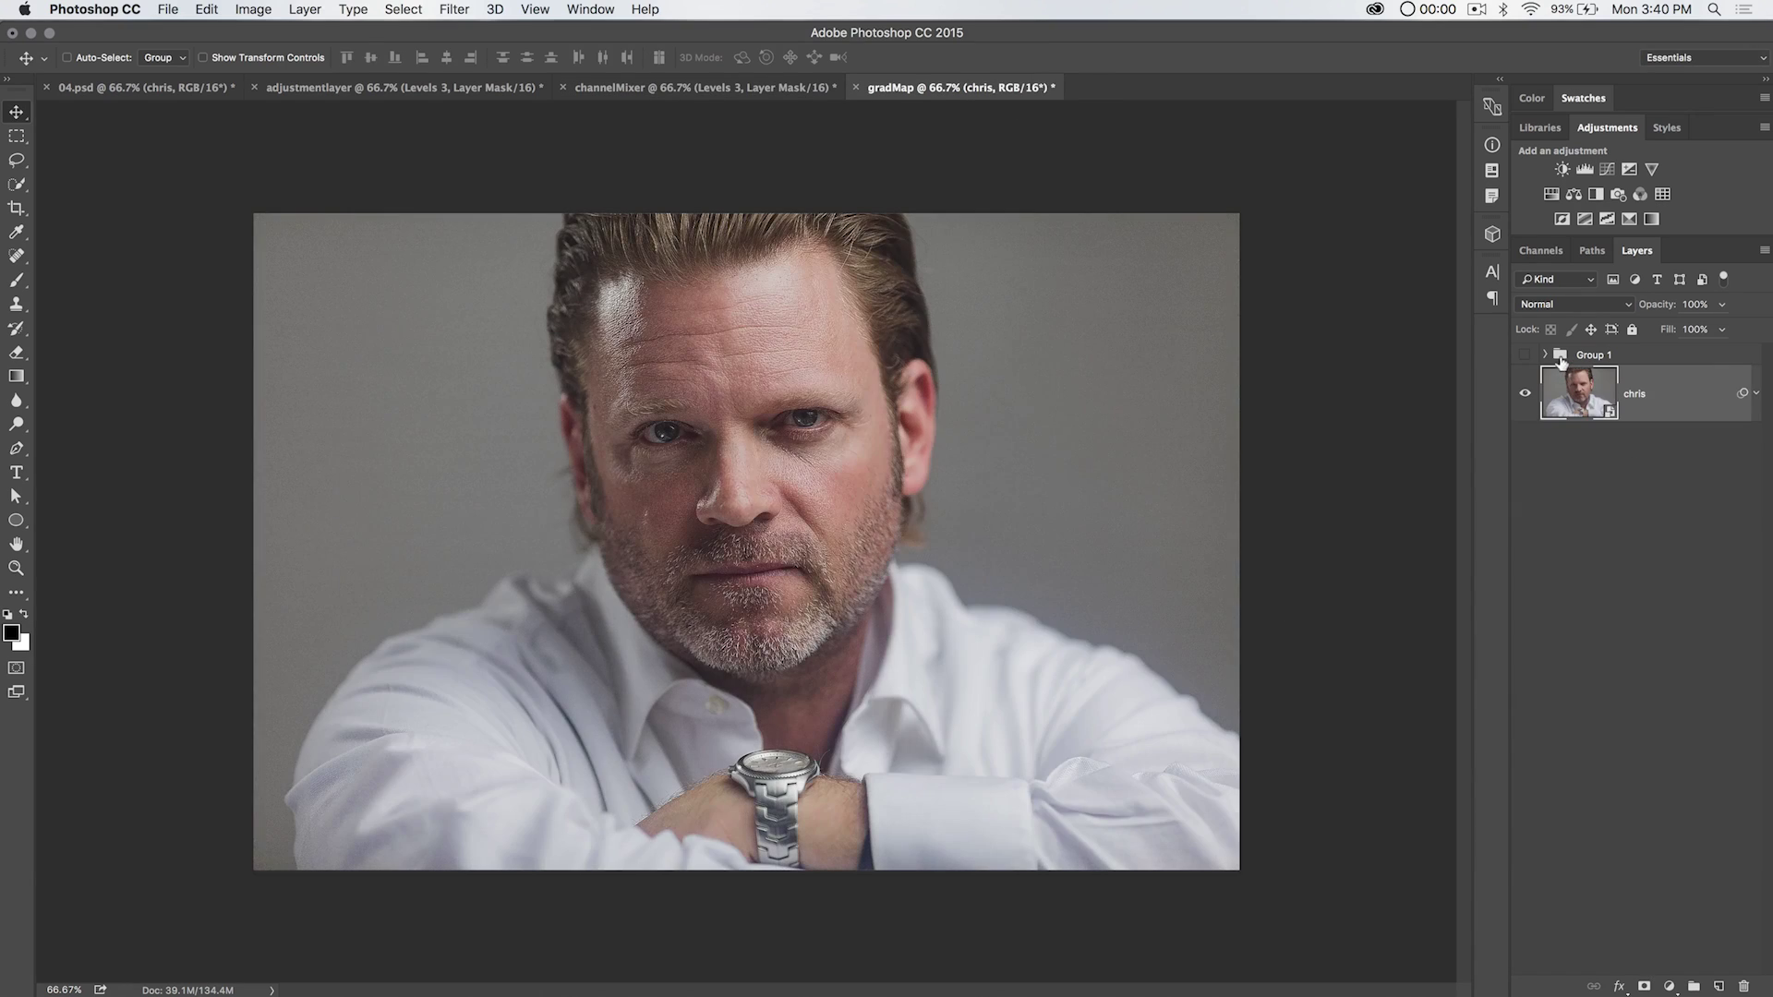
# Step: Add a black-to-white Gradient Map adjustment layer above the color portrait and open its gradient for editing
pyautogui.click(1651, 220)
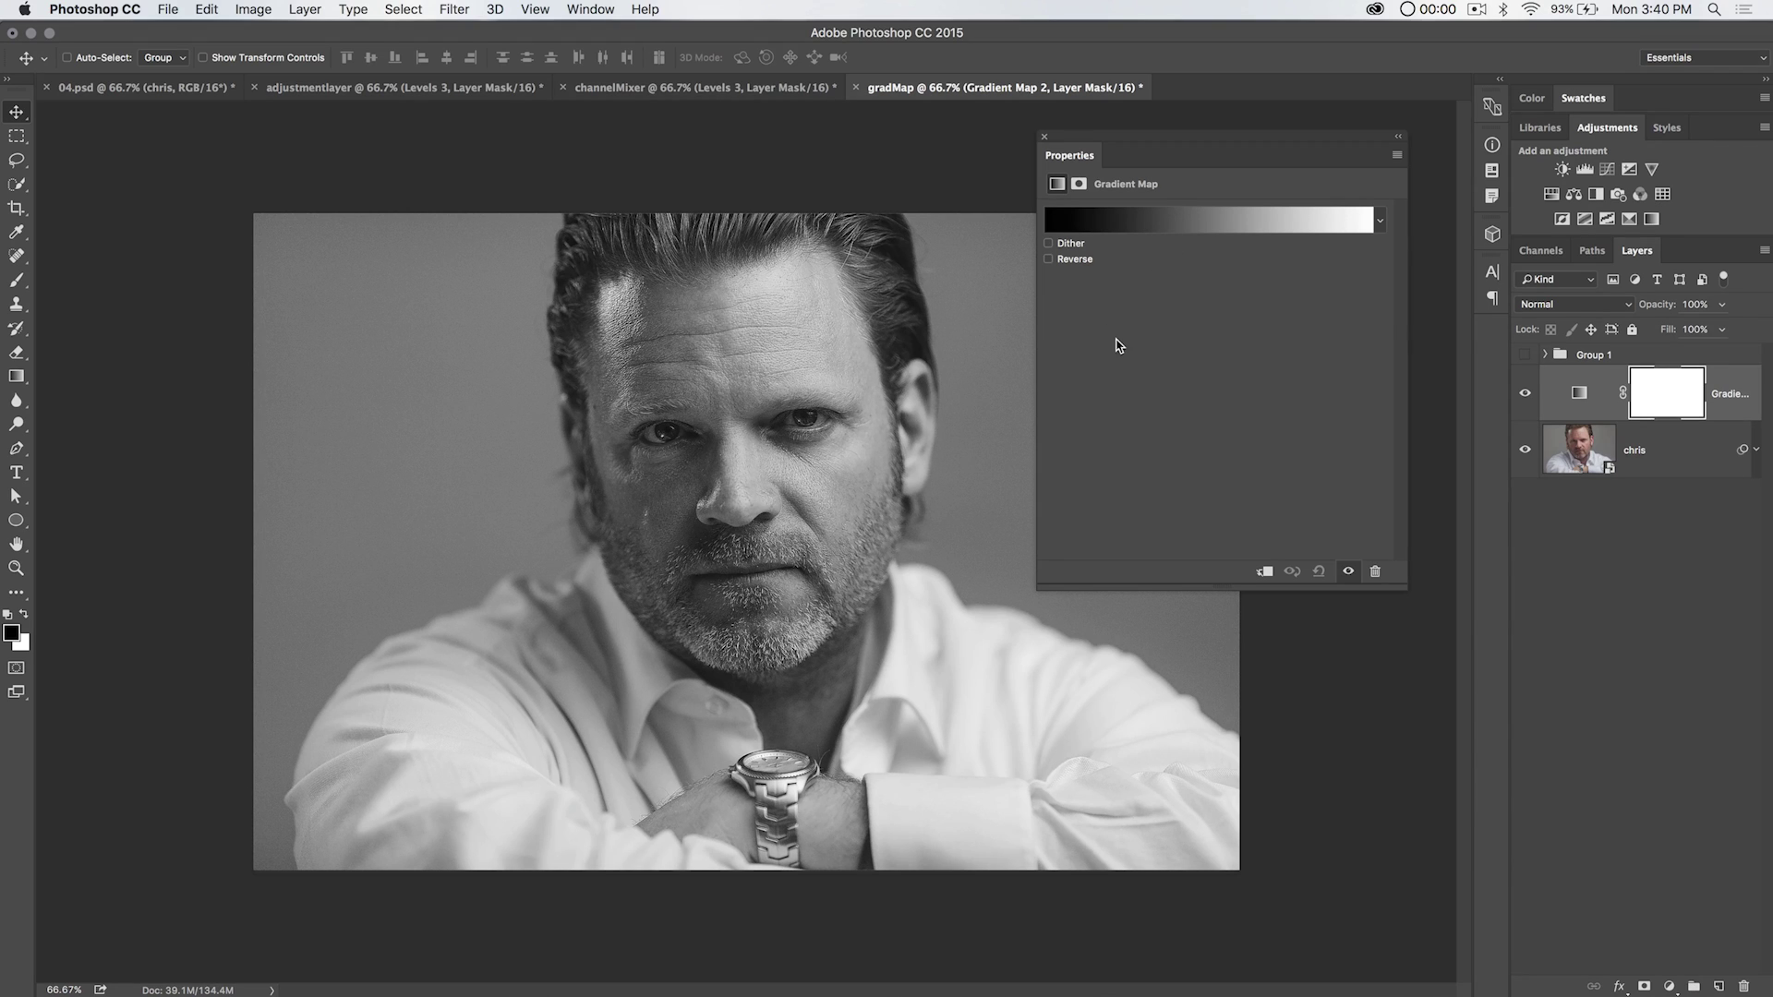
pyautogui.click(1146, 227)
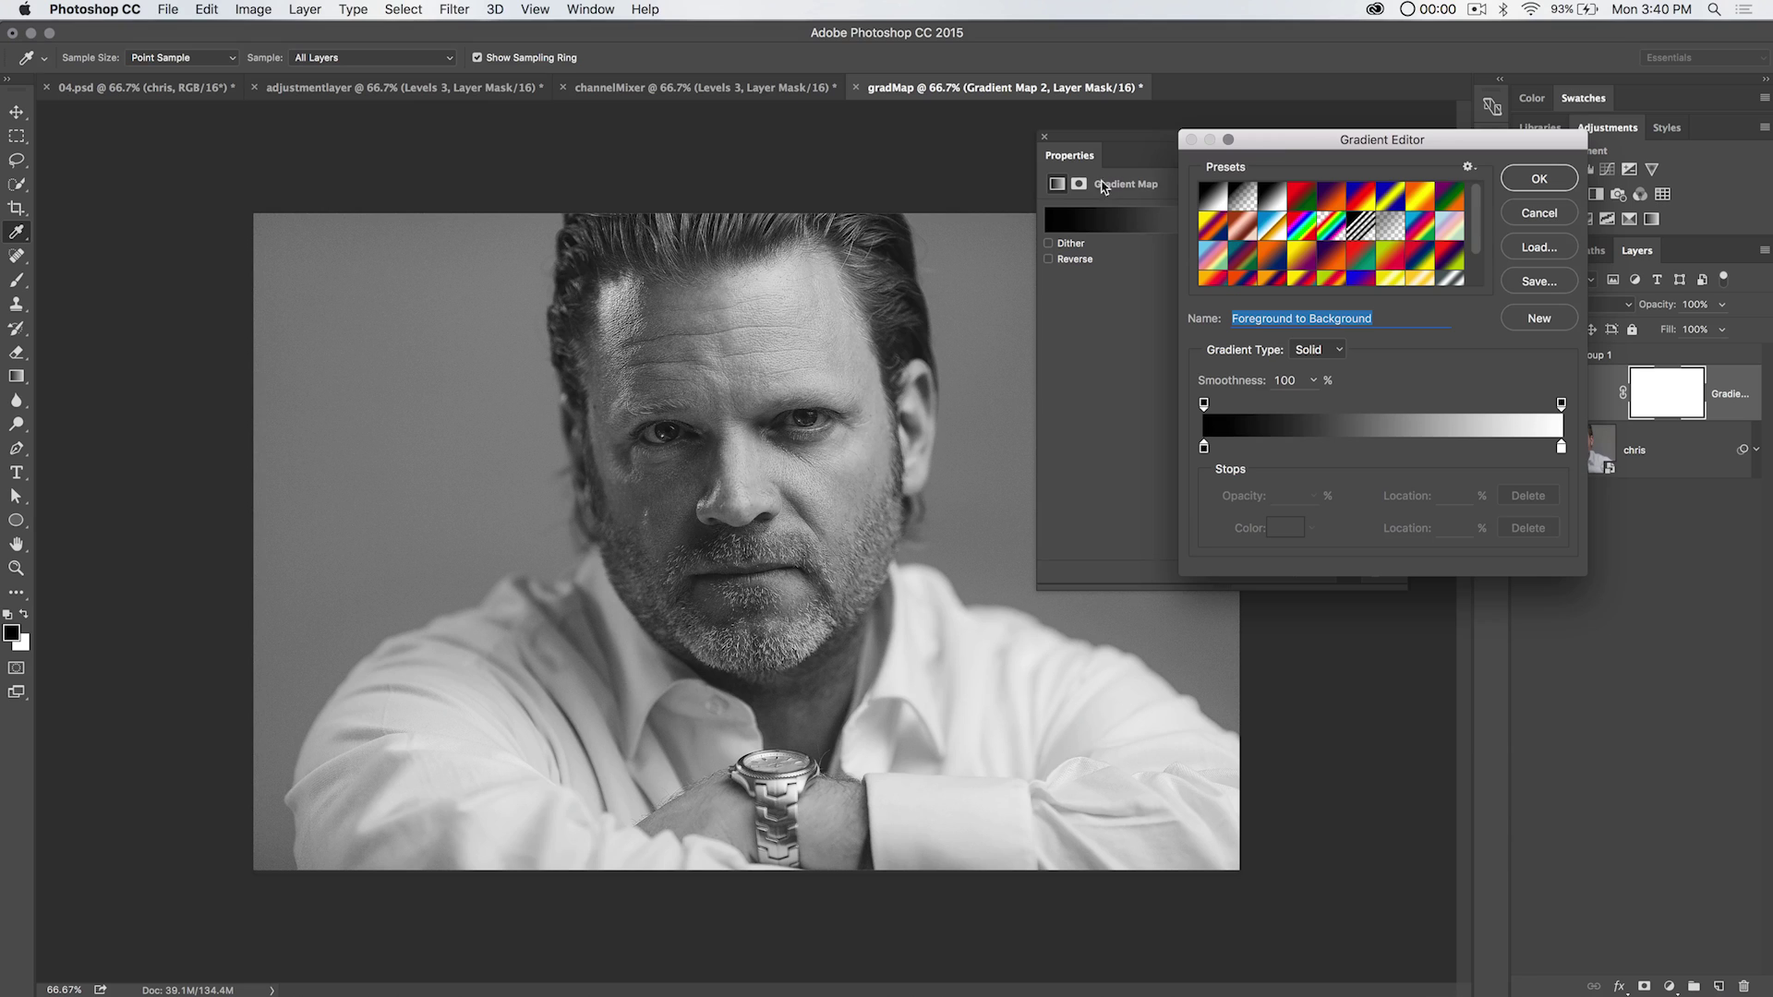
pyautogui.moveTo(1322, 144); pyautogui.dragTo(1242, 119)
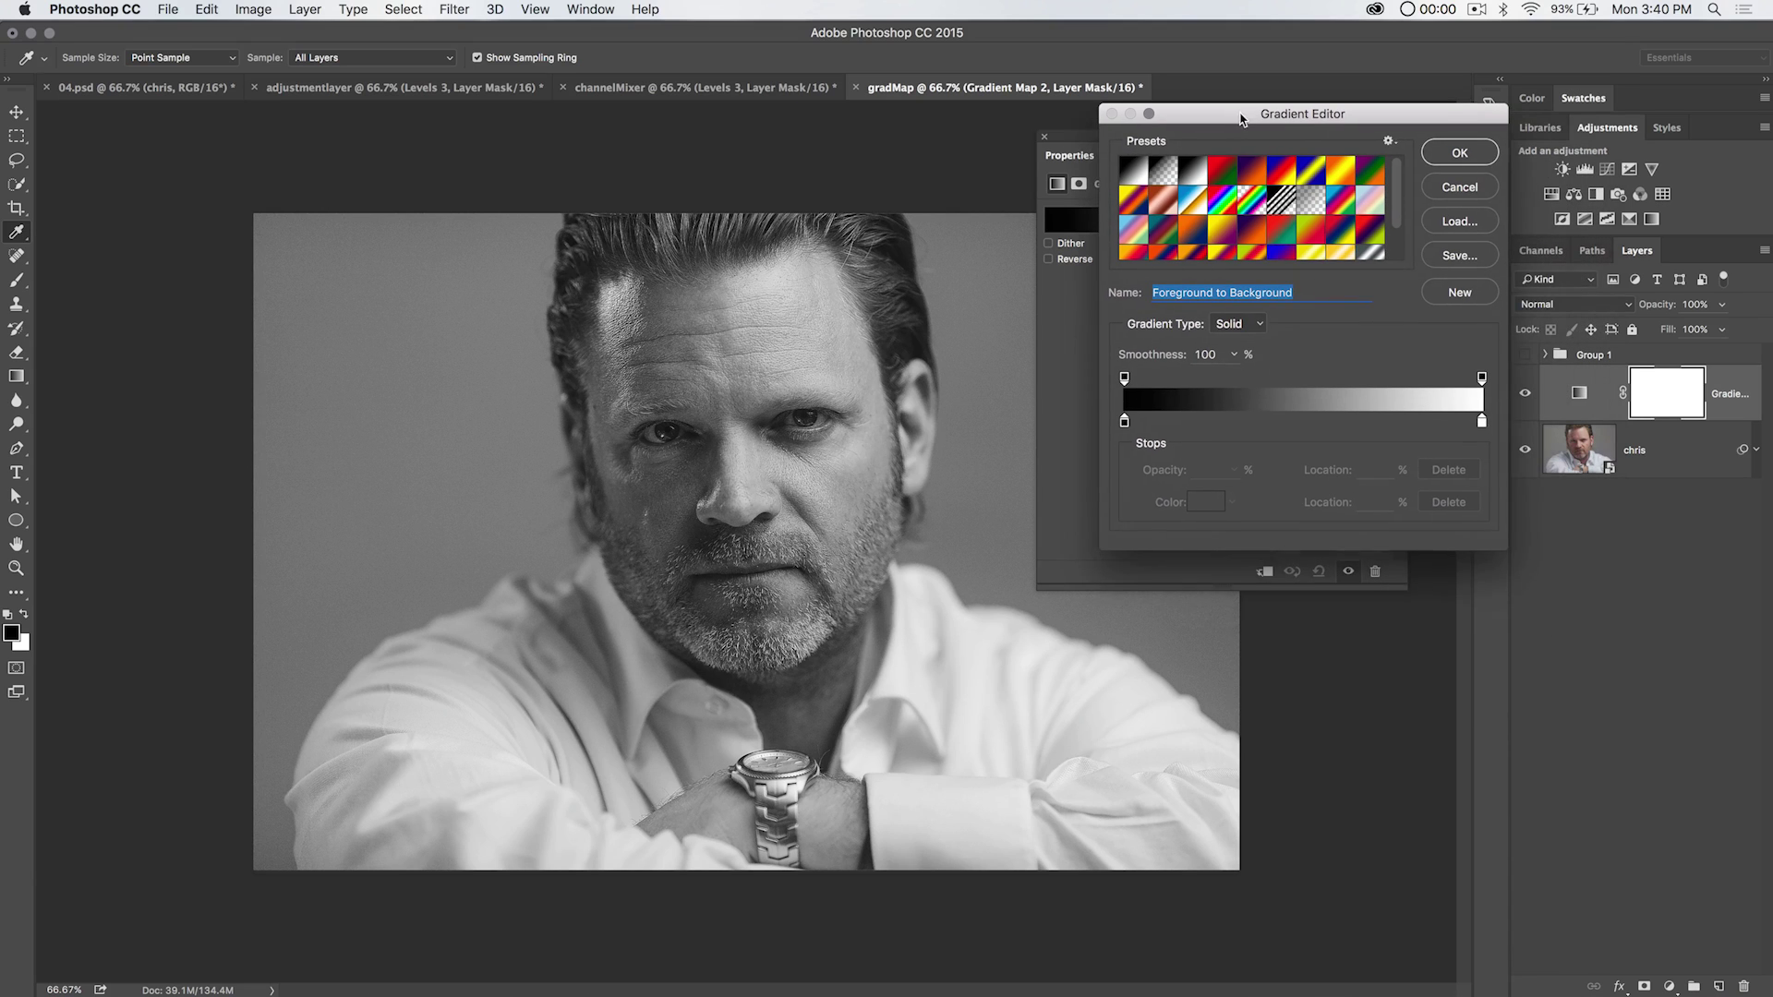
pyautogui.doubleClick(1125, 425)
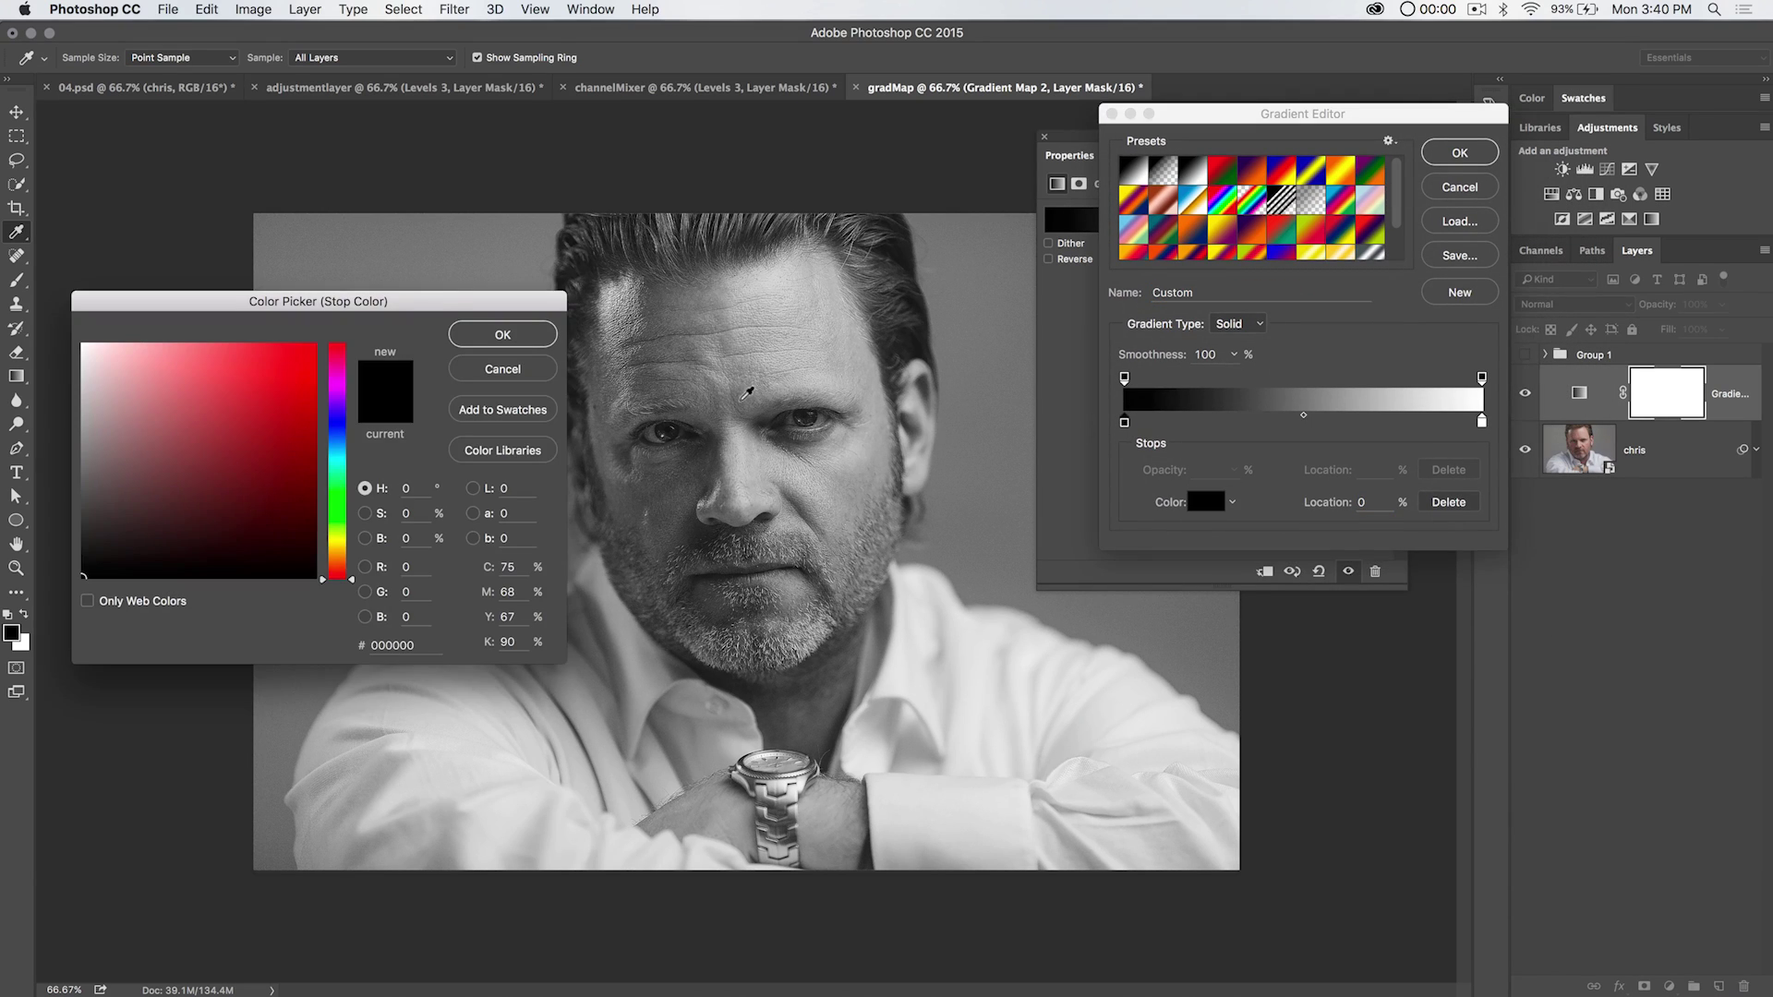
pyautogui.moveTo(447, 305); pyautogui.dragTo(1564, 249)
pyautogui.moveTo(1199, 507); pyautogui.dragTo(1175, 503)
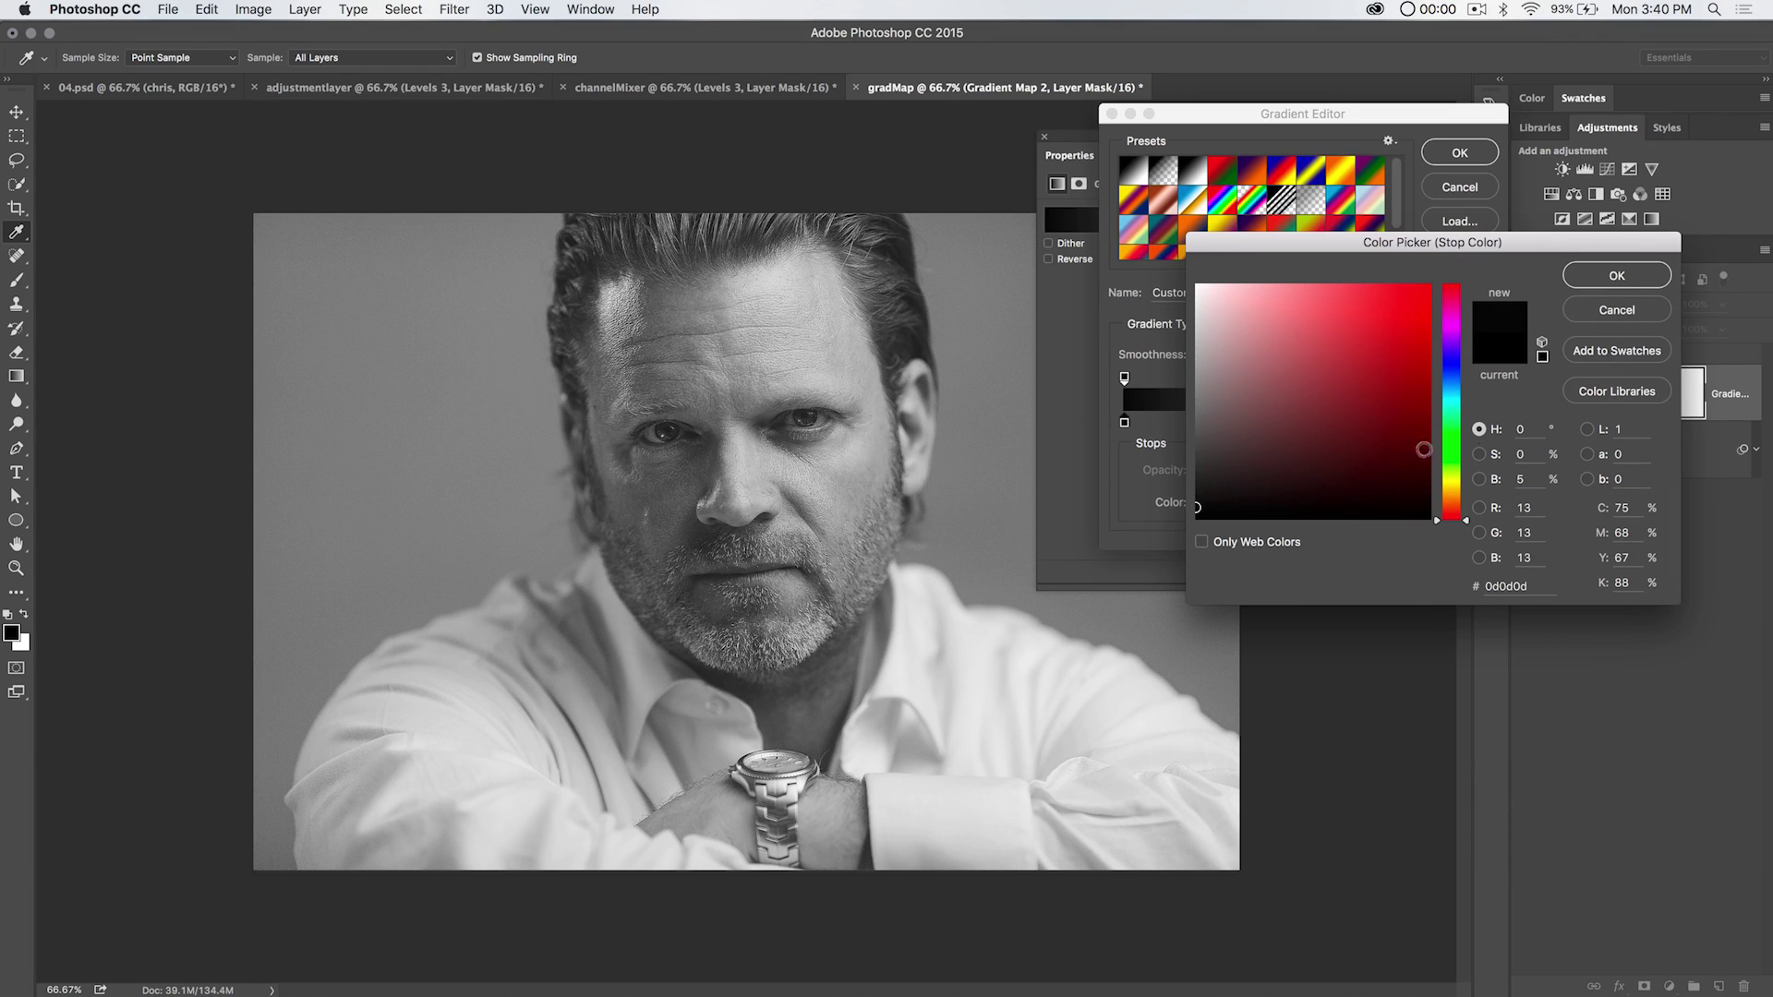
pyautogui.click(1617, 312)
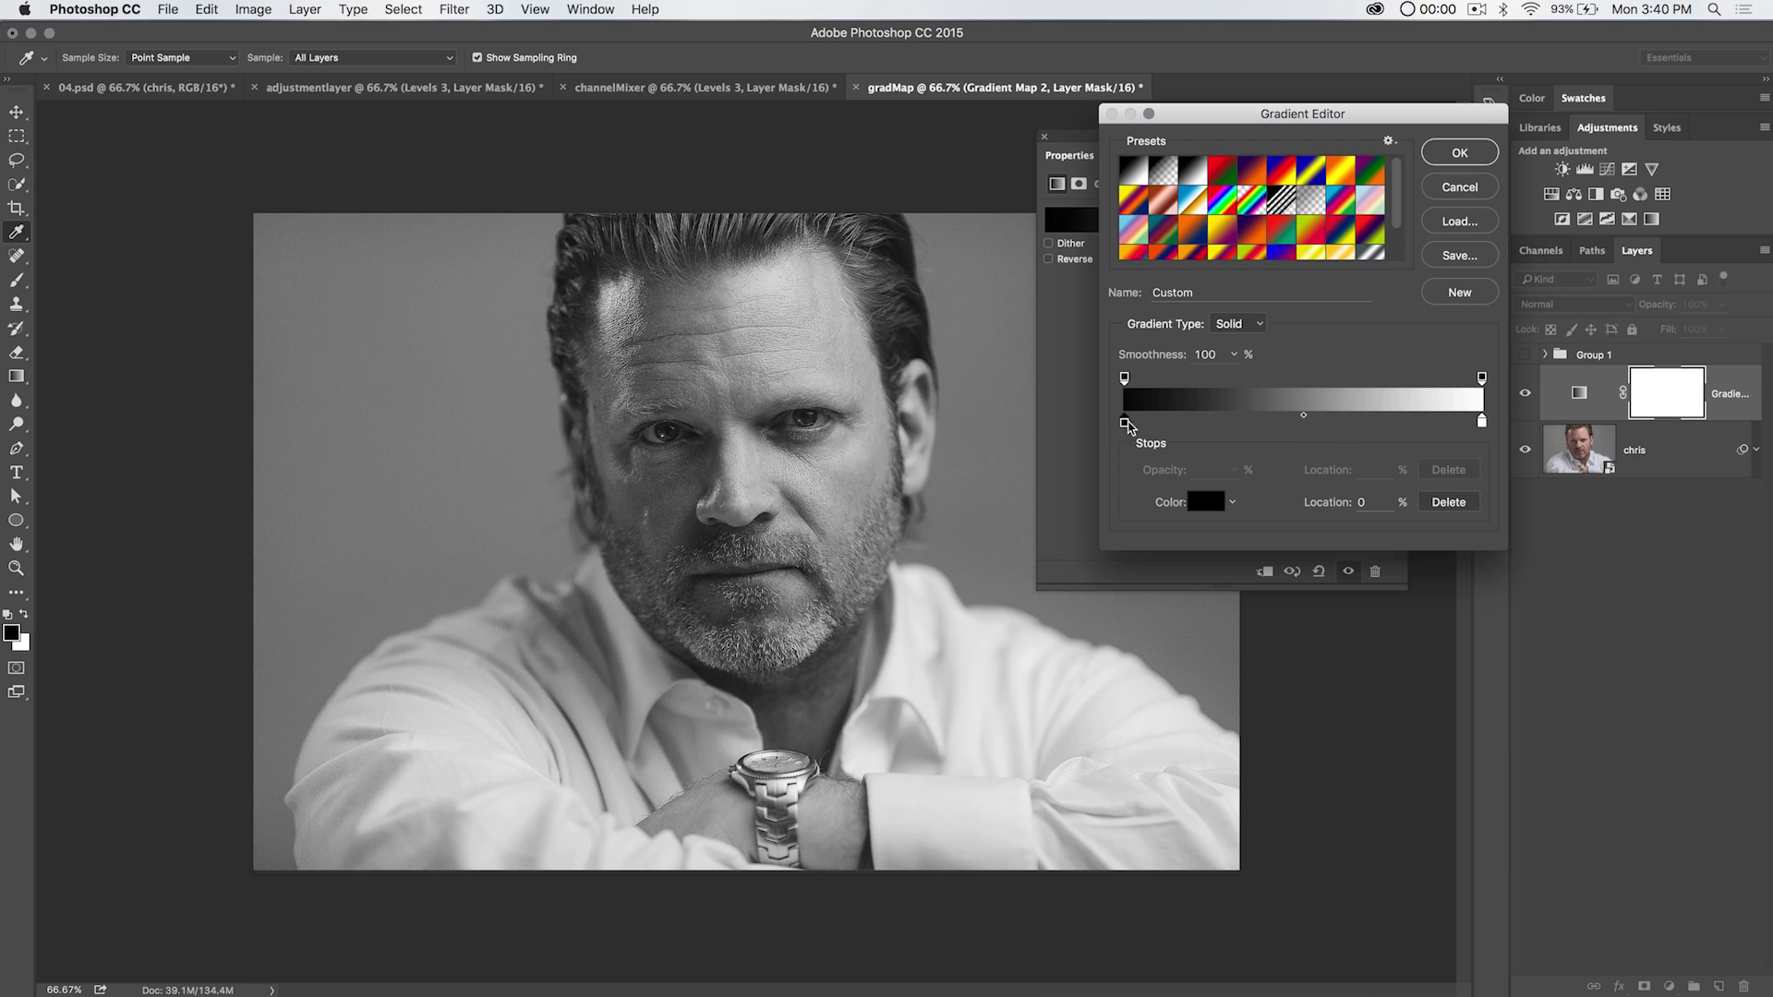
# Step: Place the gradient's black color stop at 2% and its white color stop at 98%, and accept the gradient
pyautogui.moveTo(1125, 423); pyautogui.dragTo(1154, 428)
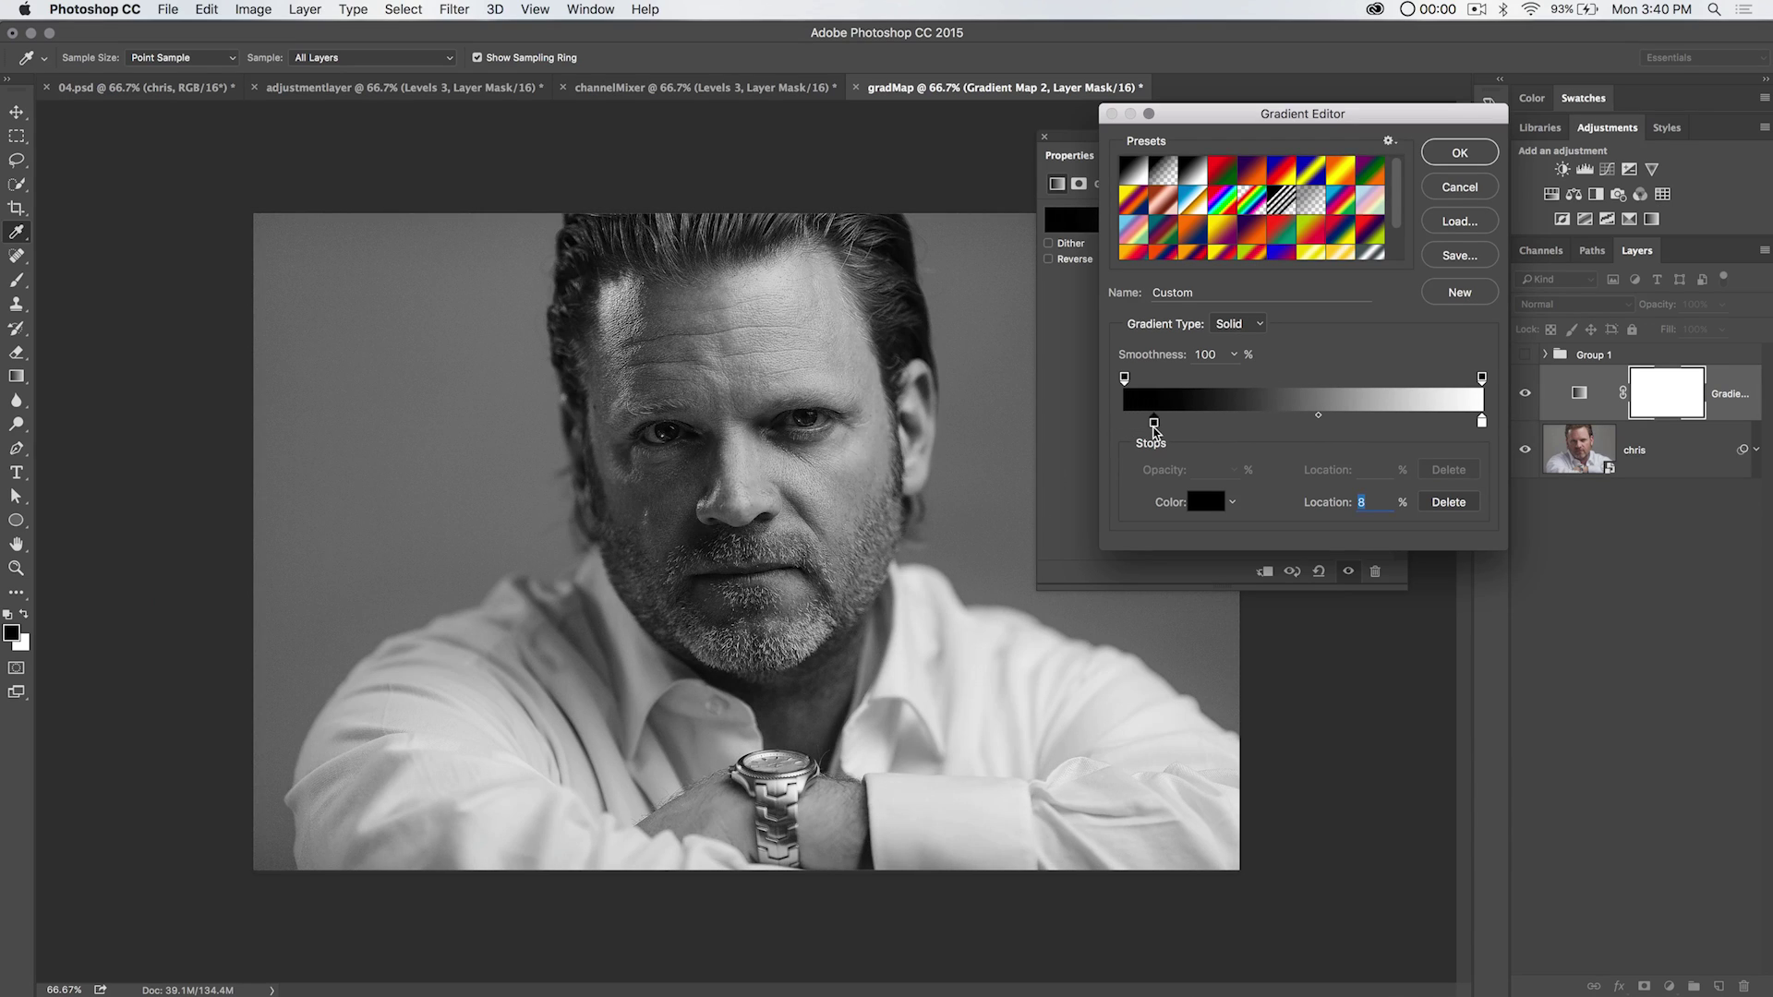
pyautogui.moveTo(1155, 424); pyautogui.dragTo(1134, 424)
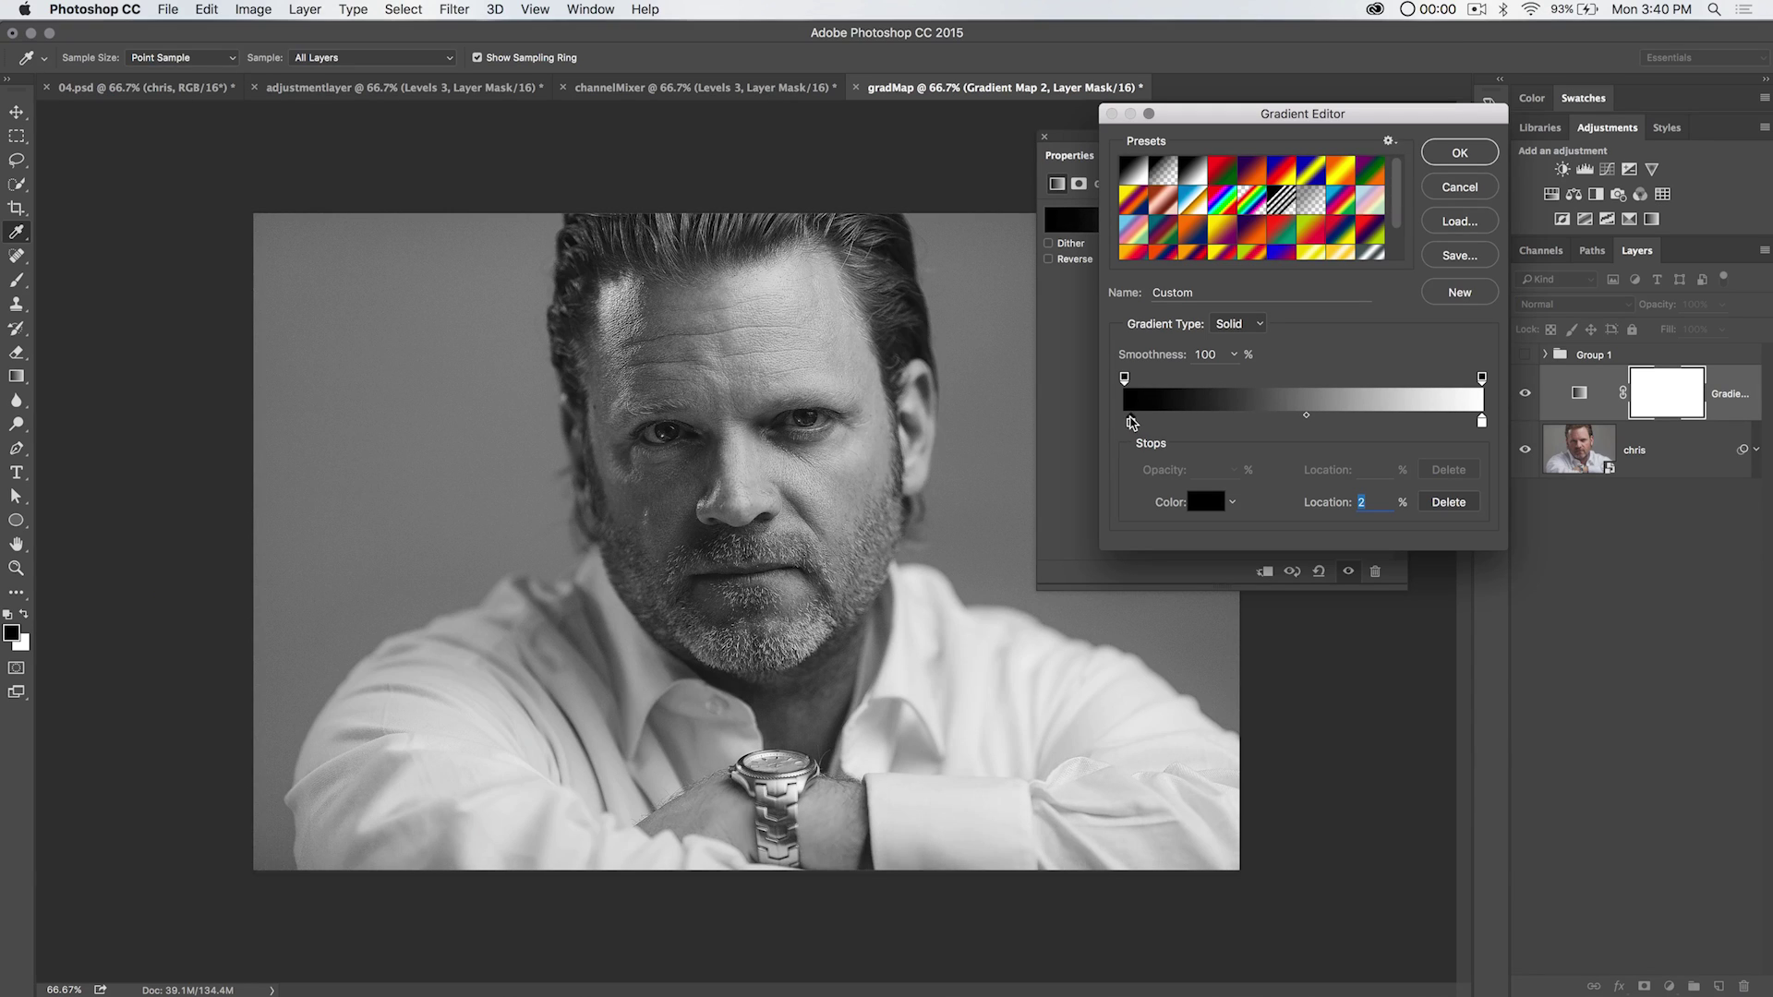
pyautogui.moveTo(1483, 427)
pyautogui.mouseDown()
pyautogui.moveTo(1403, 424)
pyautogui.moveTo(1475, 424)
pyautogui.mouseUp()
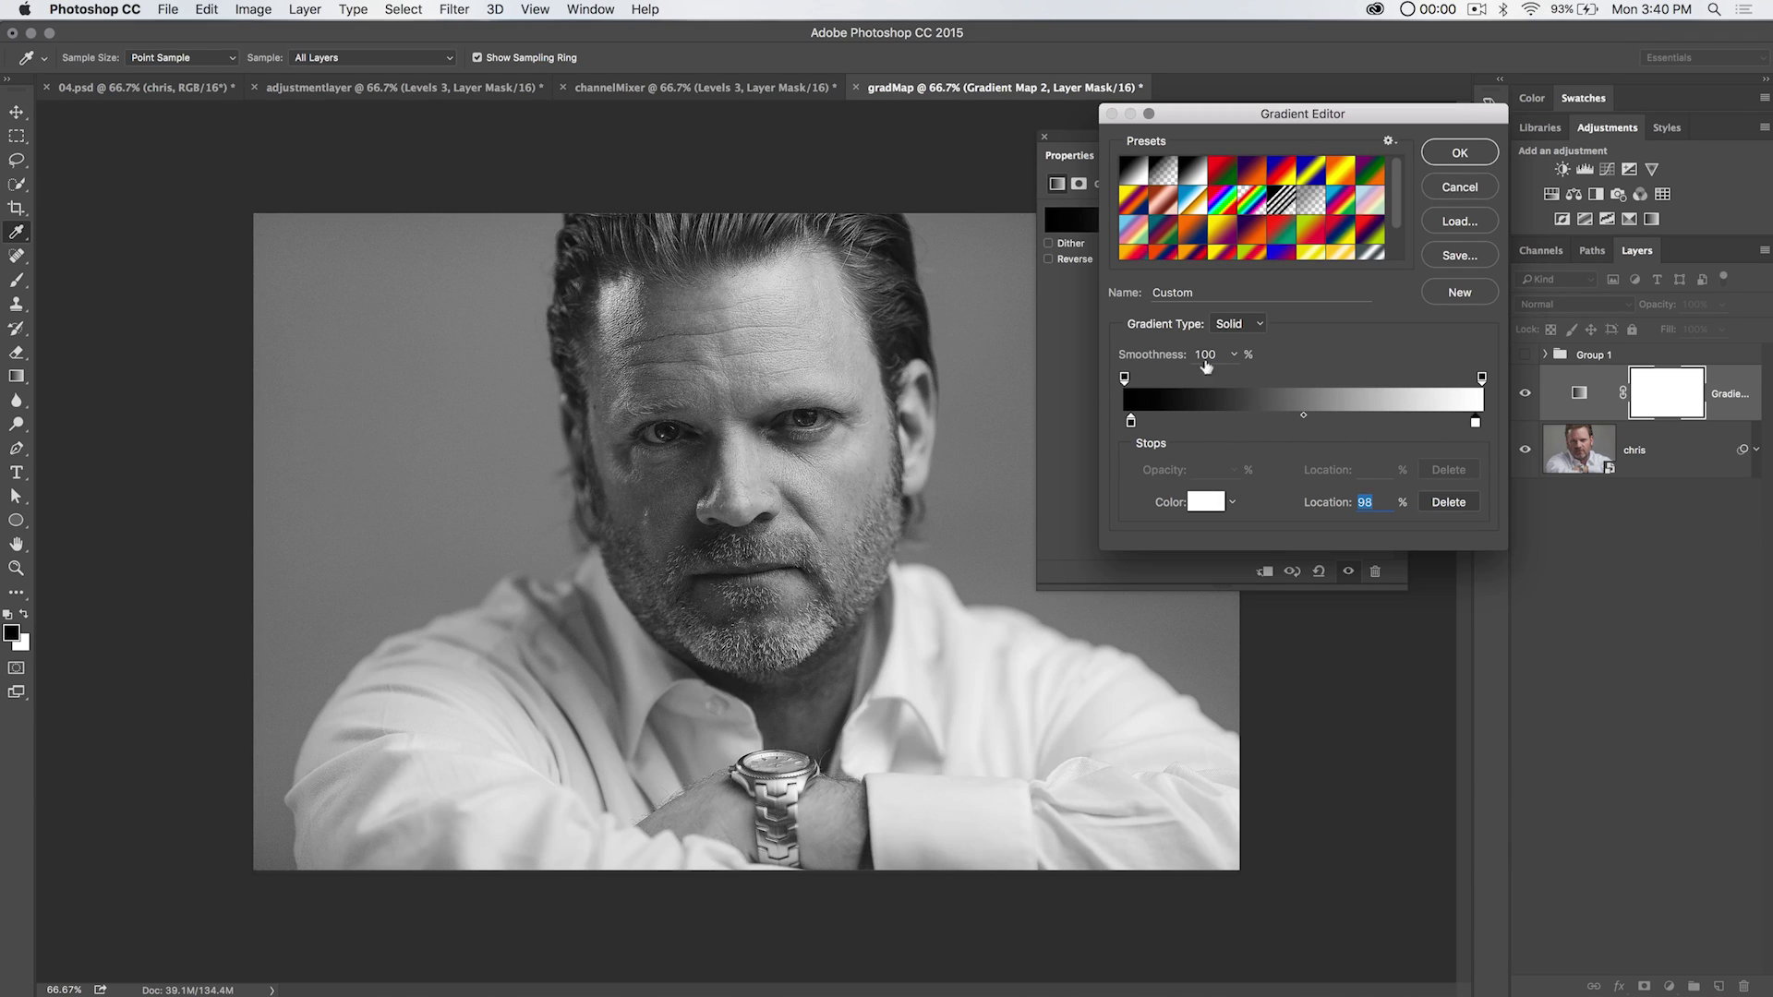
pyautogui.click(1459, 153)
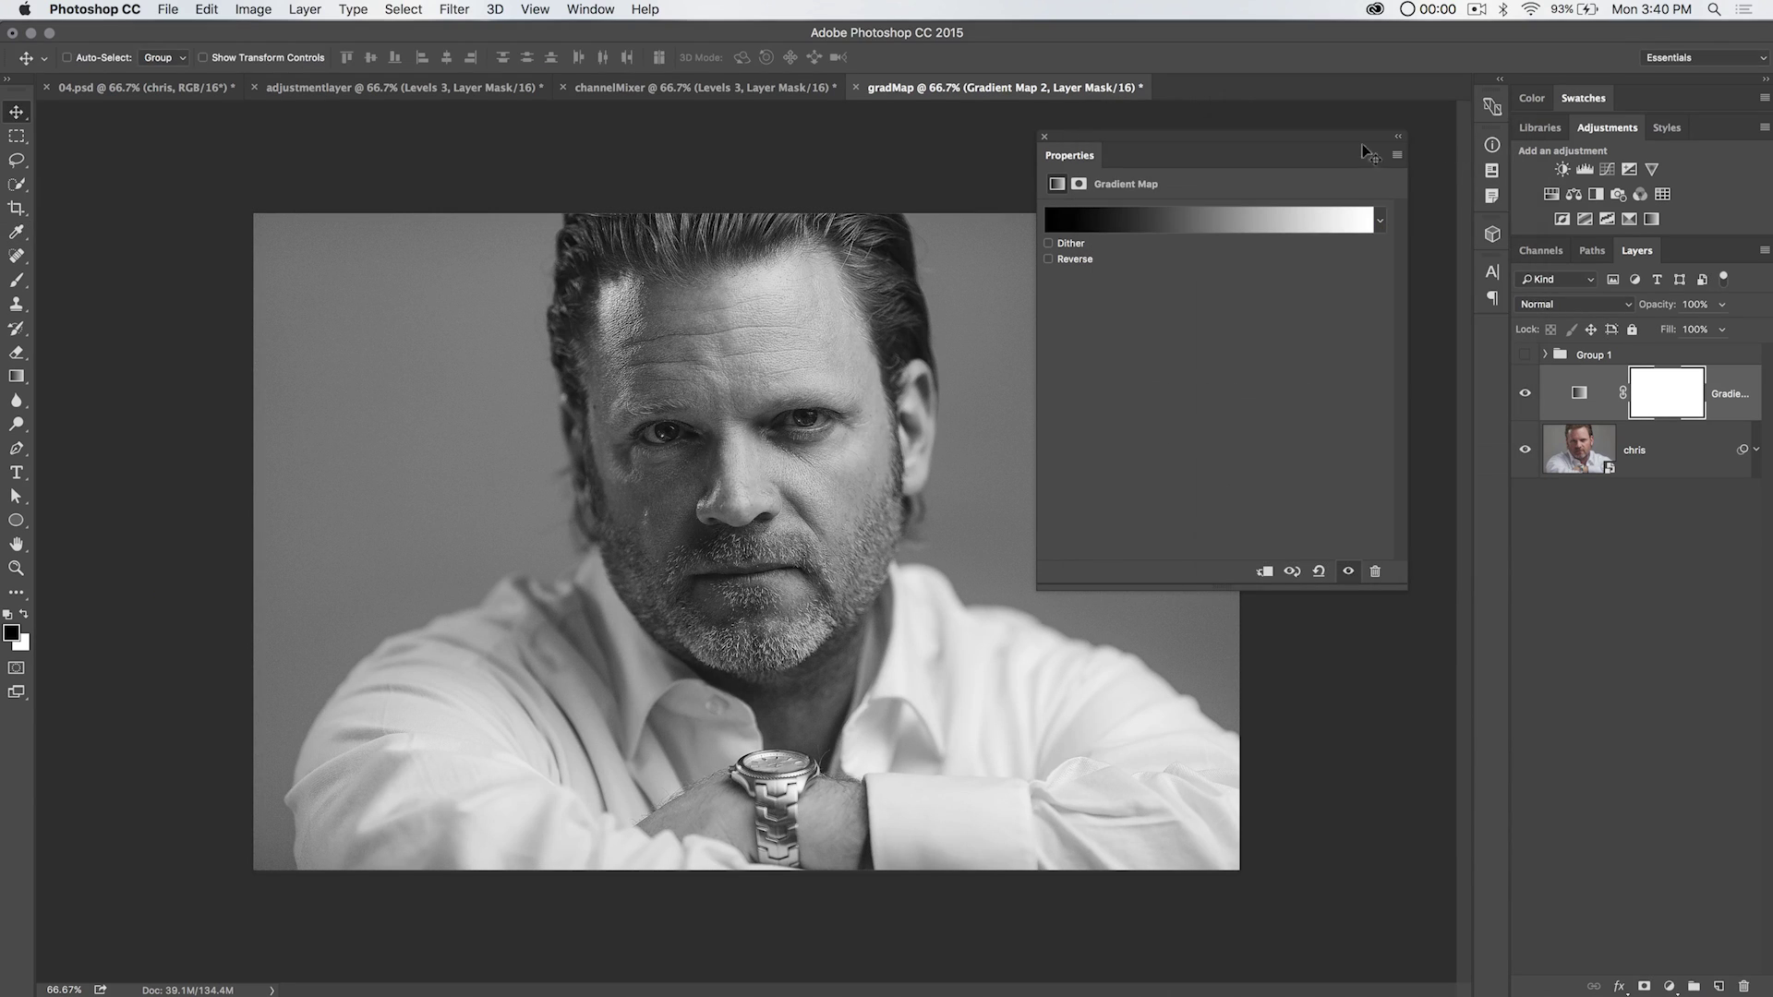
pyautogui.click(1043, 138)
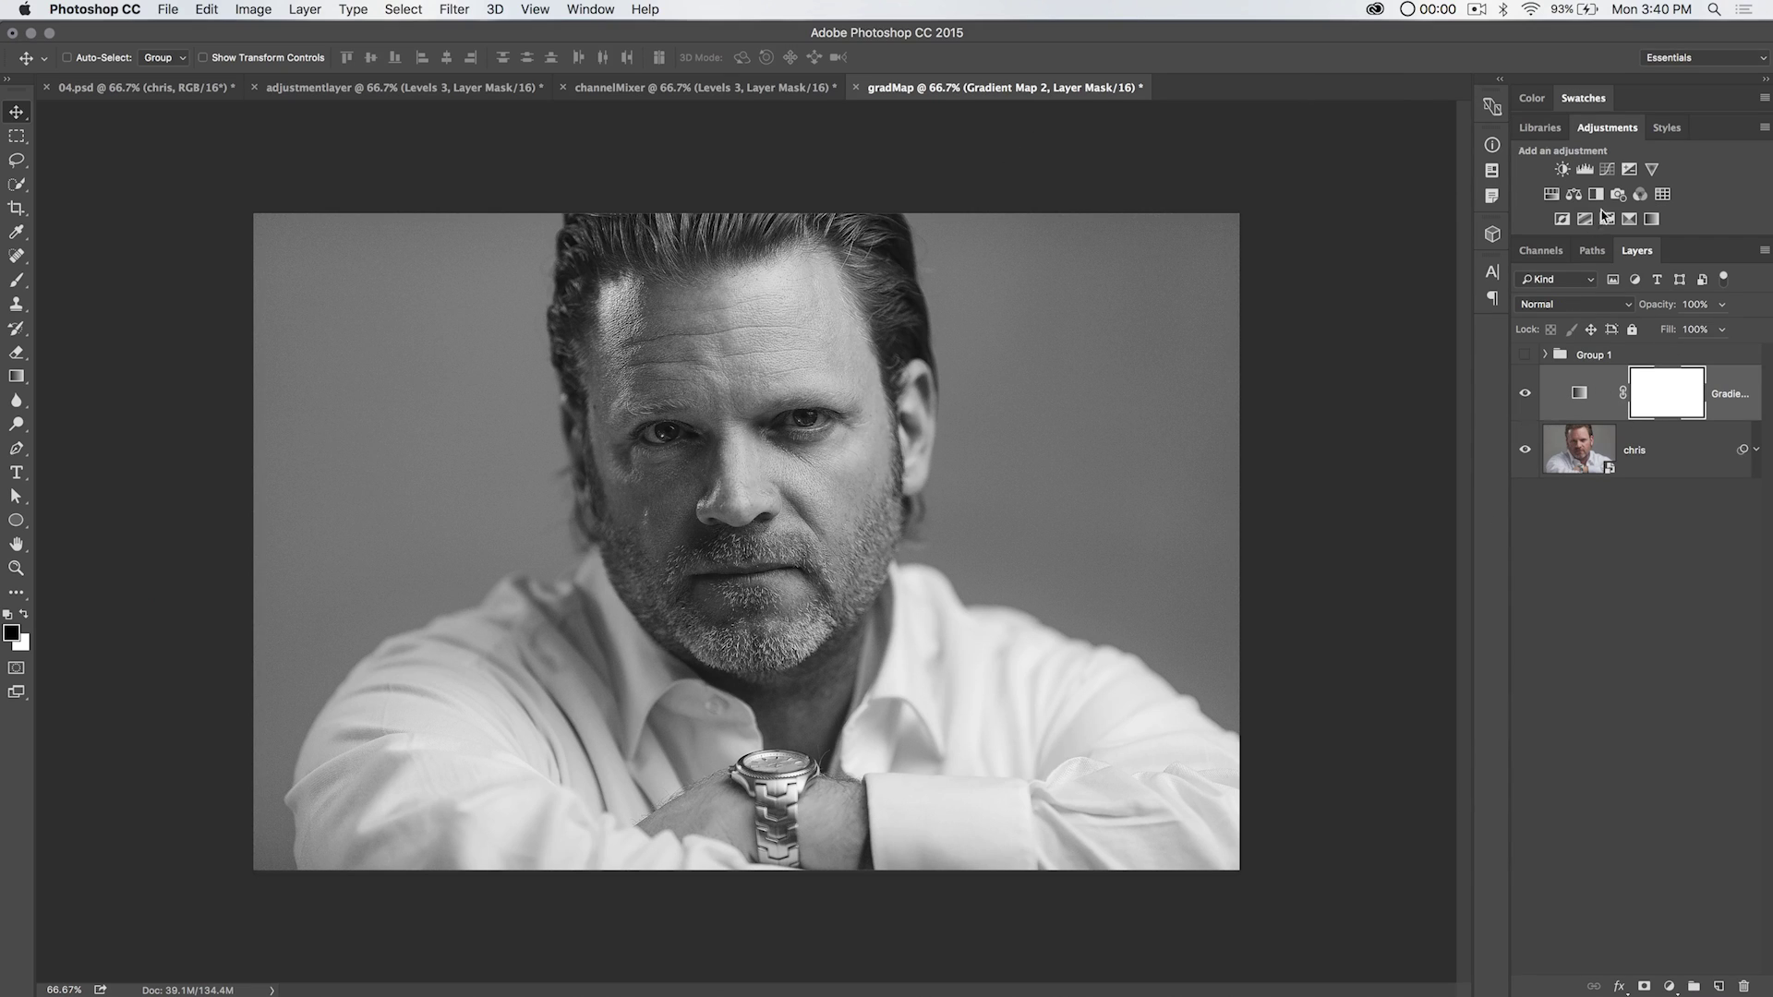
# Step: Add a Channel Mixer adjustment layer above the Gradient Map, turn on Monochrome and set Red to +67%
pyautogui.click(1645, 194)
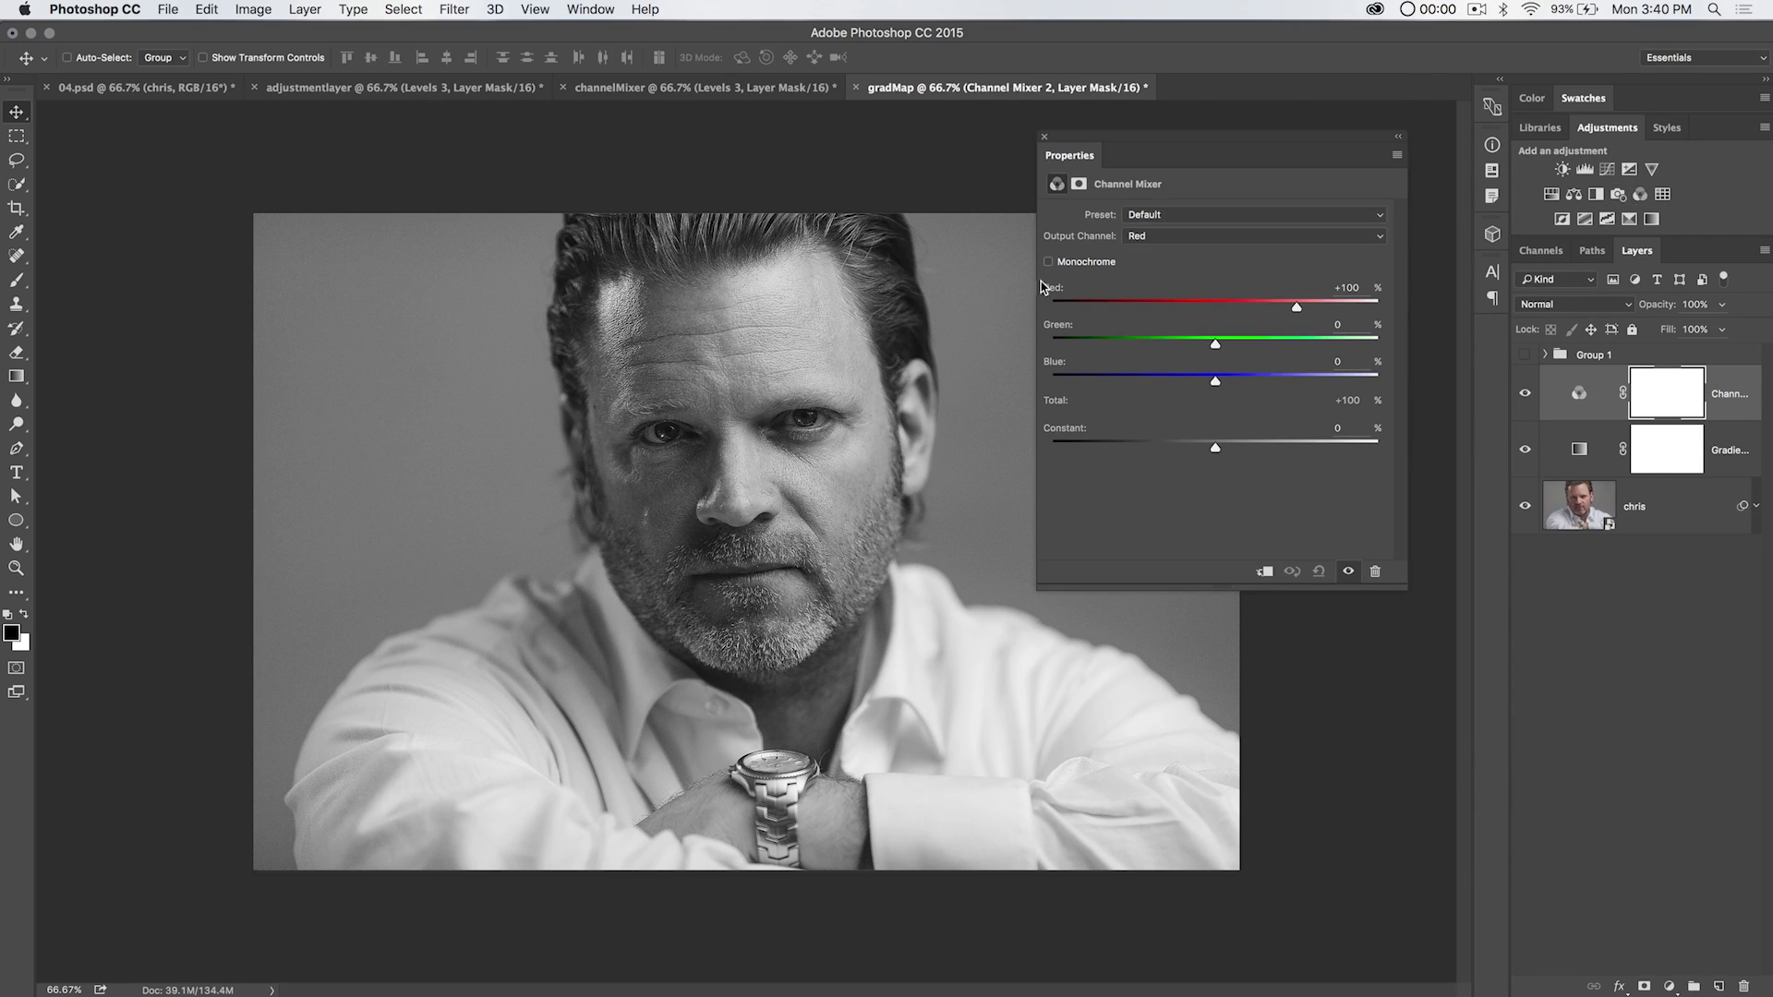
pyautogui.click(1086, 265)
pyautogui.moveTo(1247, 308); pyautogui.dragTo(1273, 320)
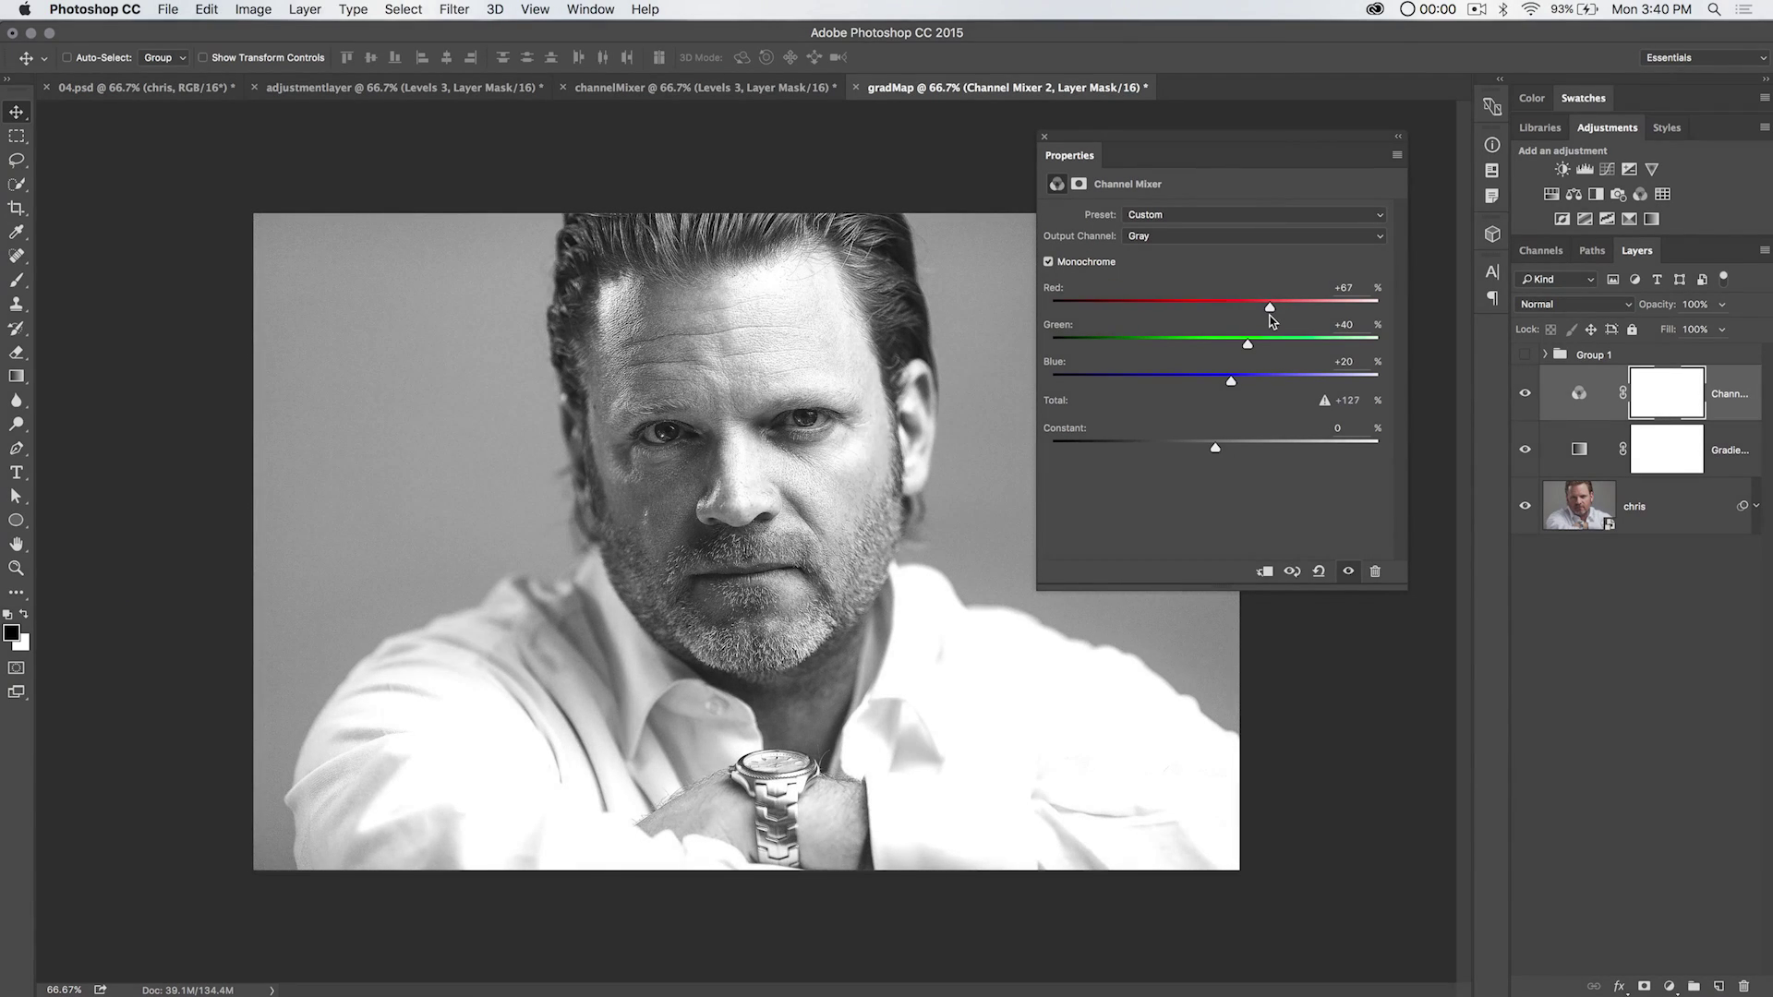
pyautogui.click(1044, 136)
# Step: Set the Channel Mixer layer to Multiply at 9% opacity and check its effect with the layer hidden and shown
pyautogui.click(1589, 305)
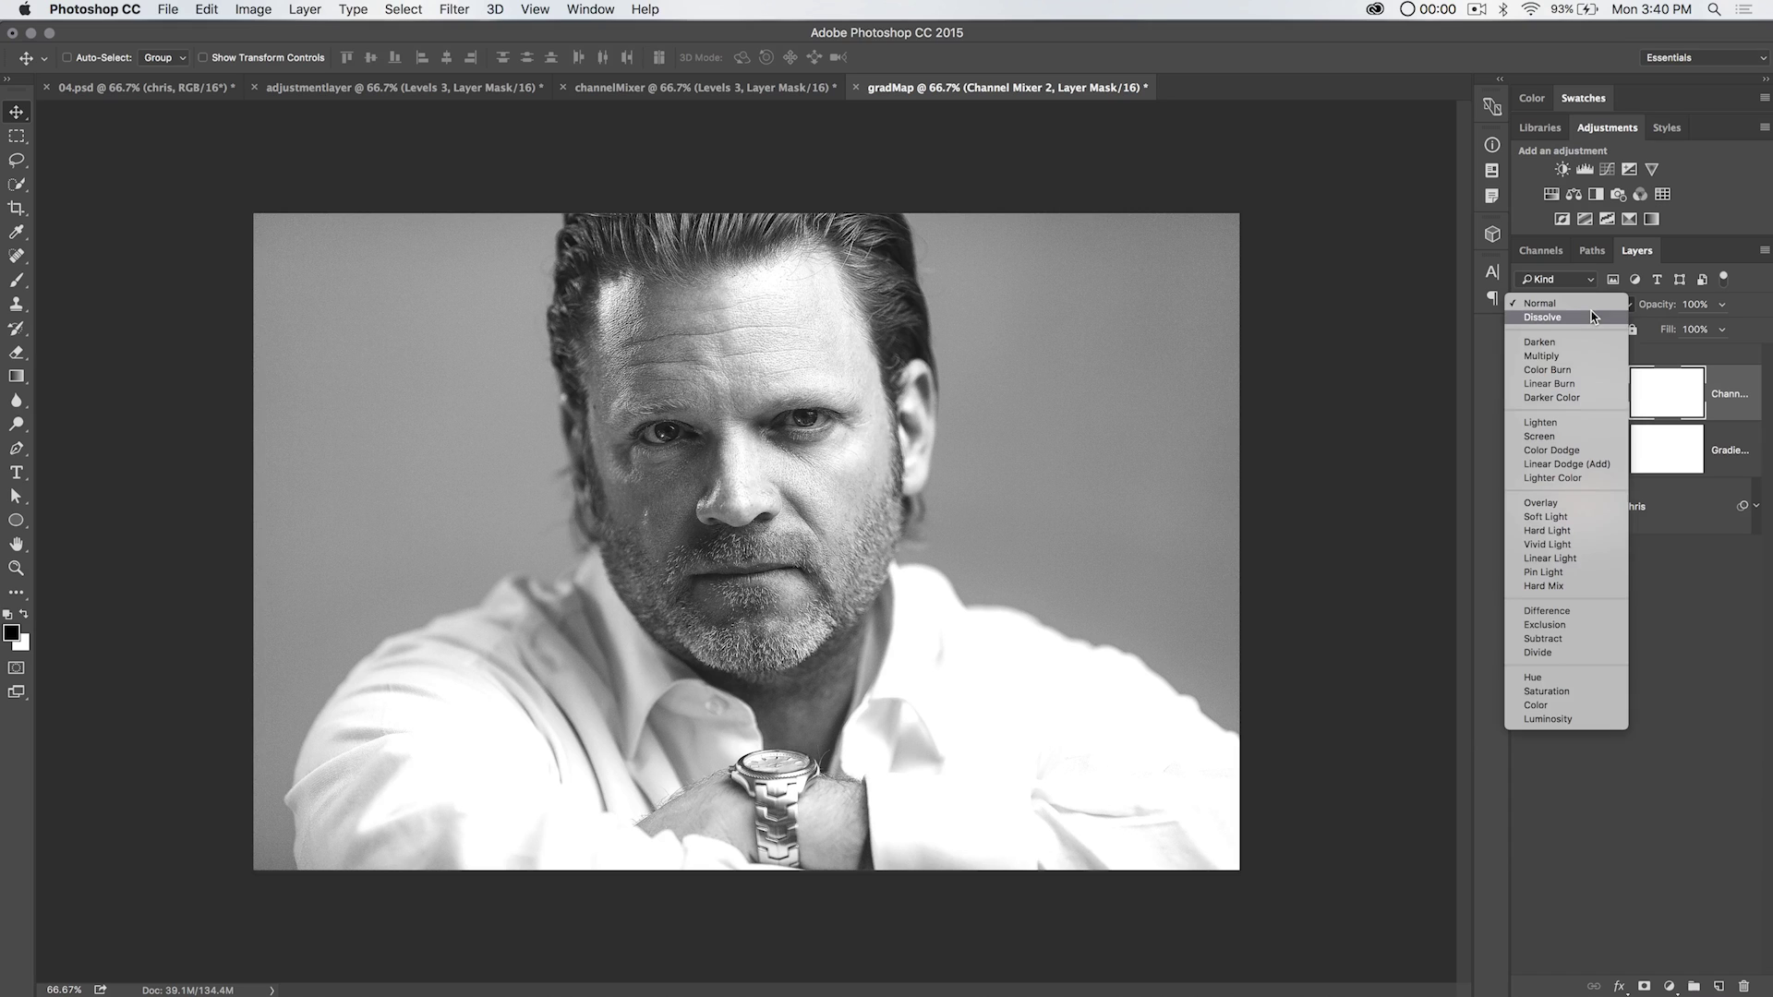
pyautogui.click(1561, 356)
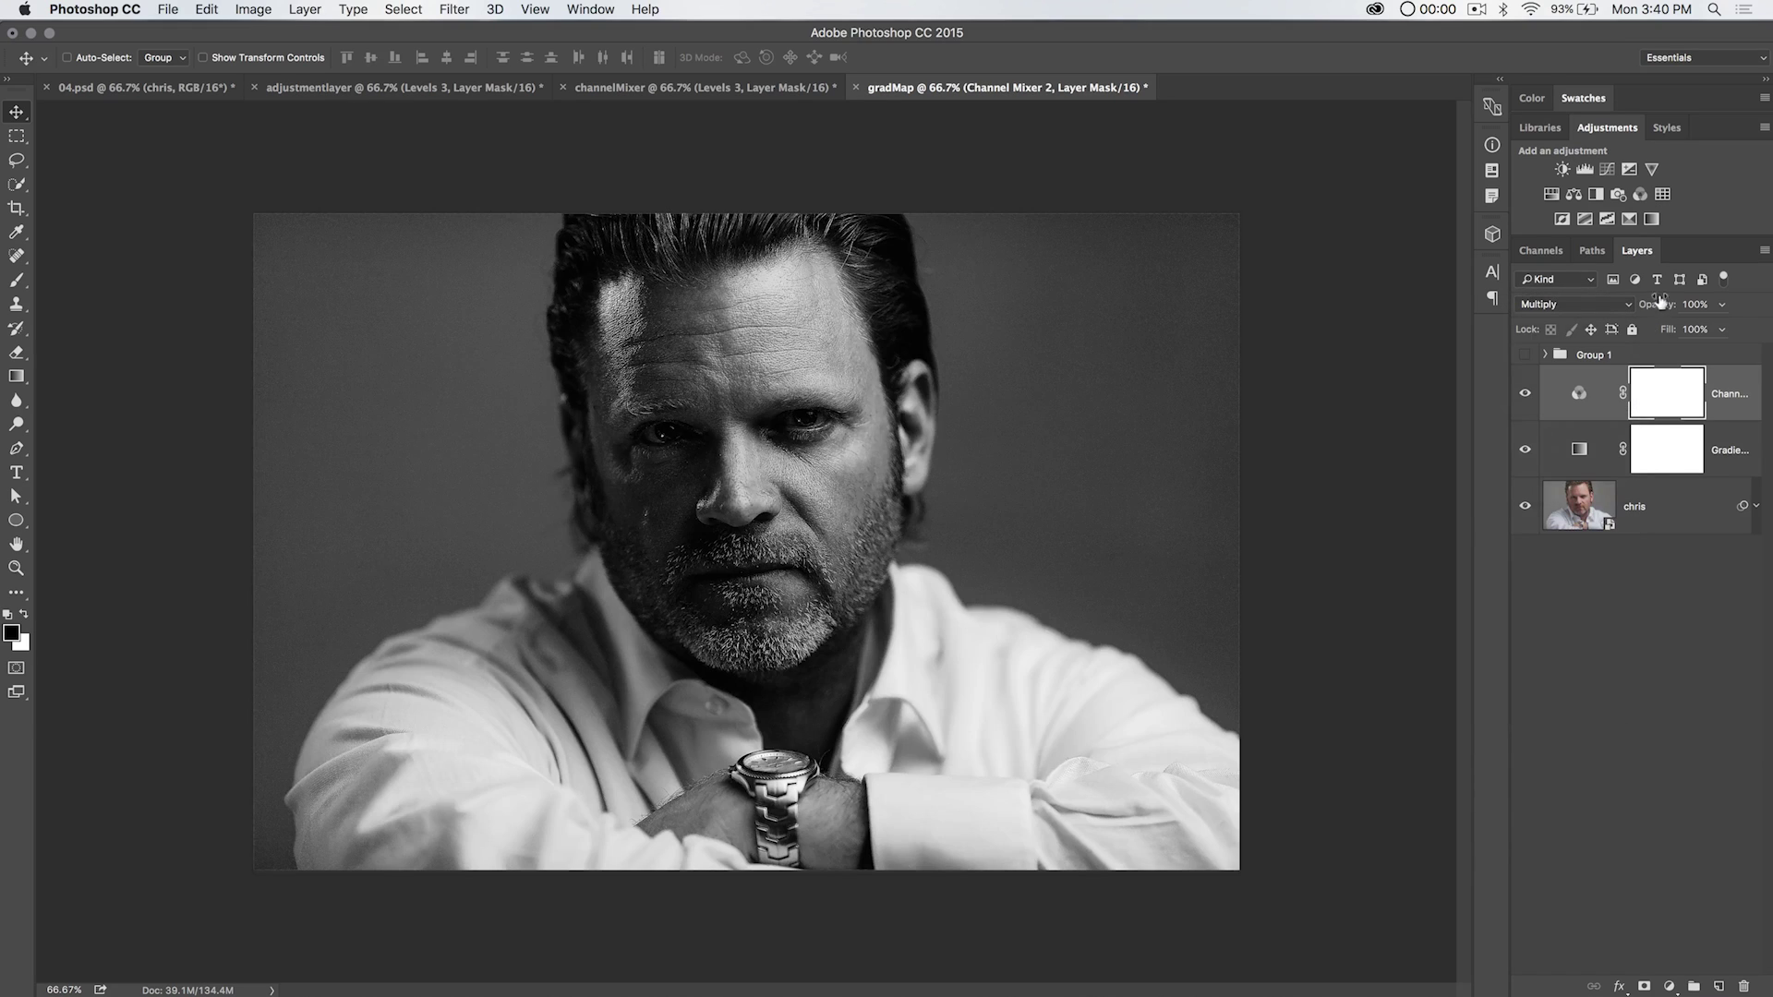
pyautogui.moveTo(1659, 307); pyautogui.dragTo(1576, 307)
pyautogui.click(1525, 396)
pyautogui.click(1524, 396)
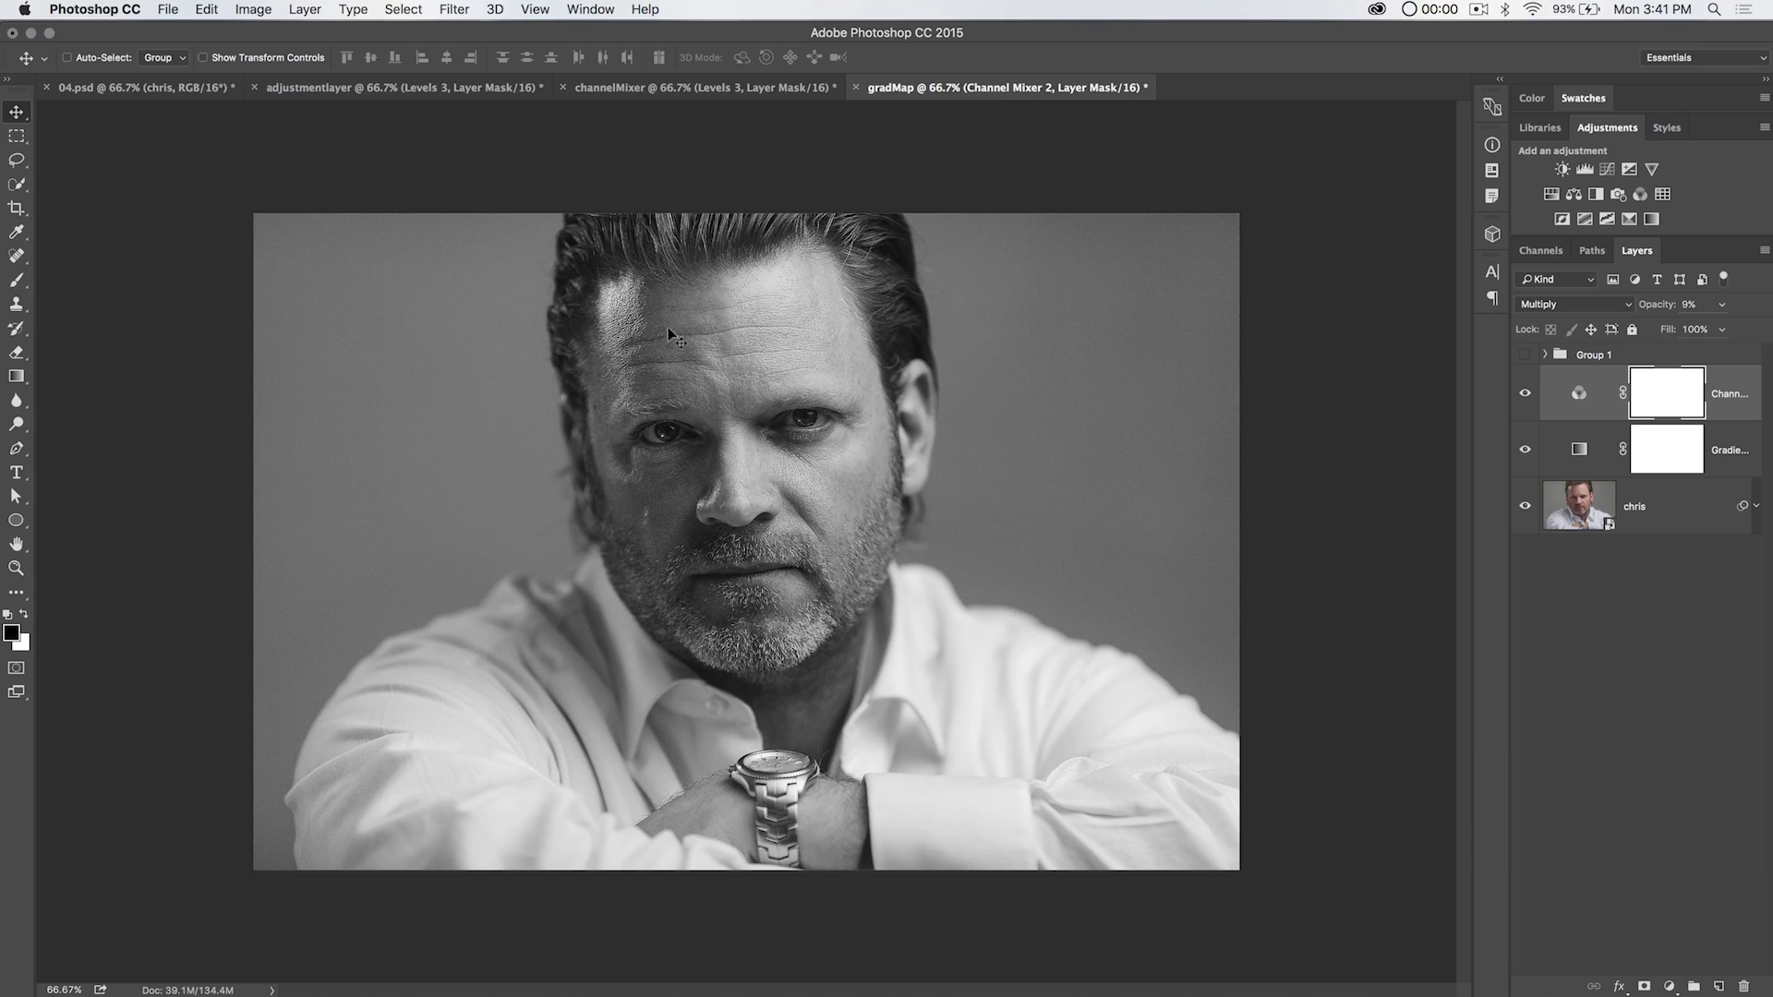
# Step: Compare the gradMap document with channelMixer and arrange all four open documents in a 4-up layout
pyautogui.click(686, 86)
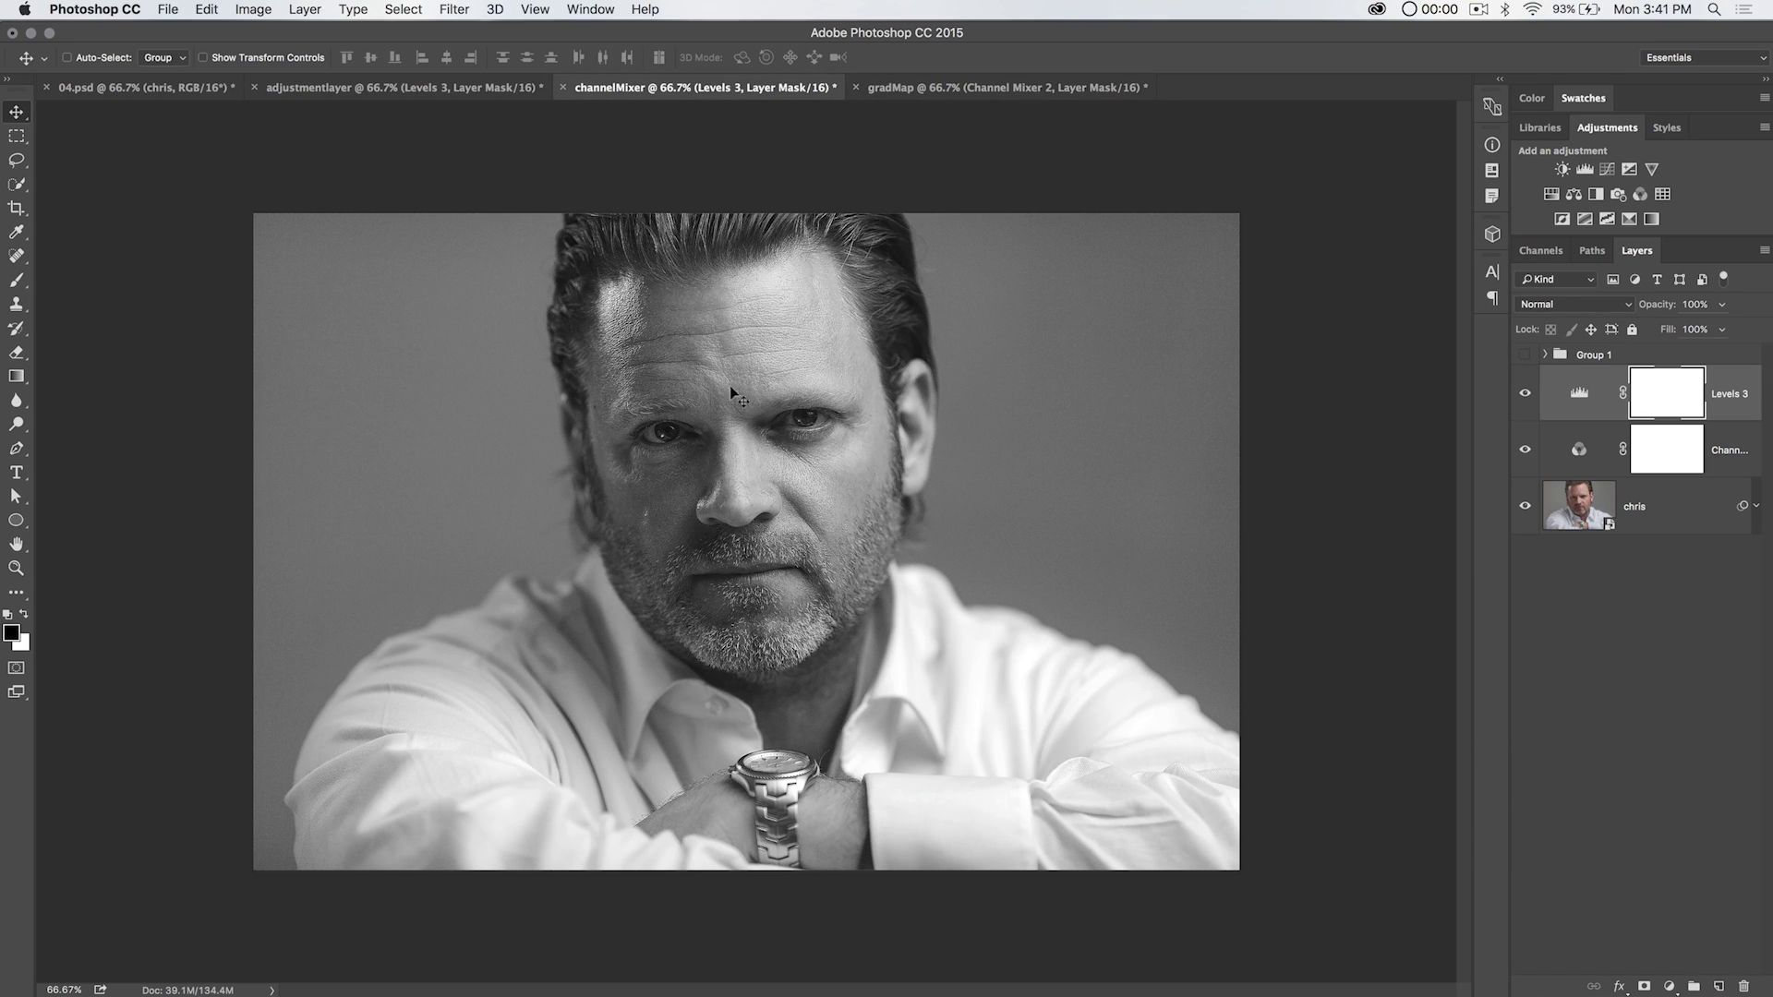
pyautogui.click(951, 86)
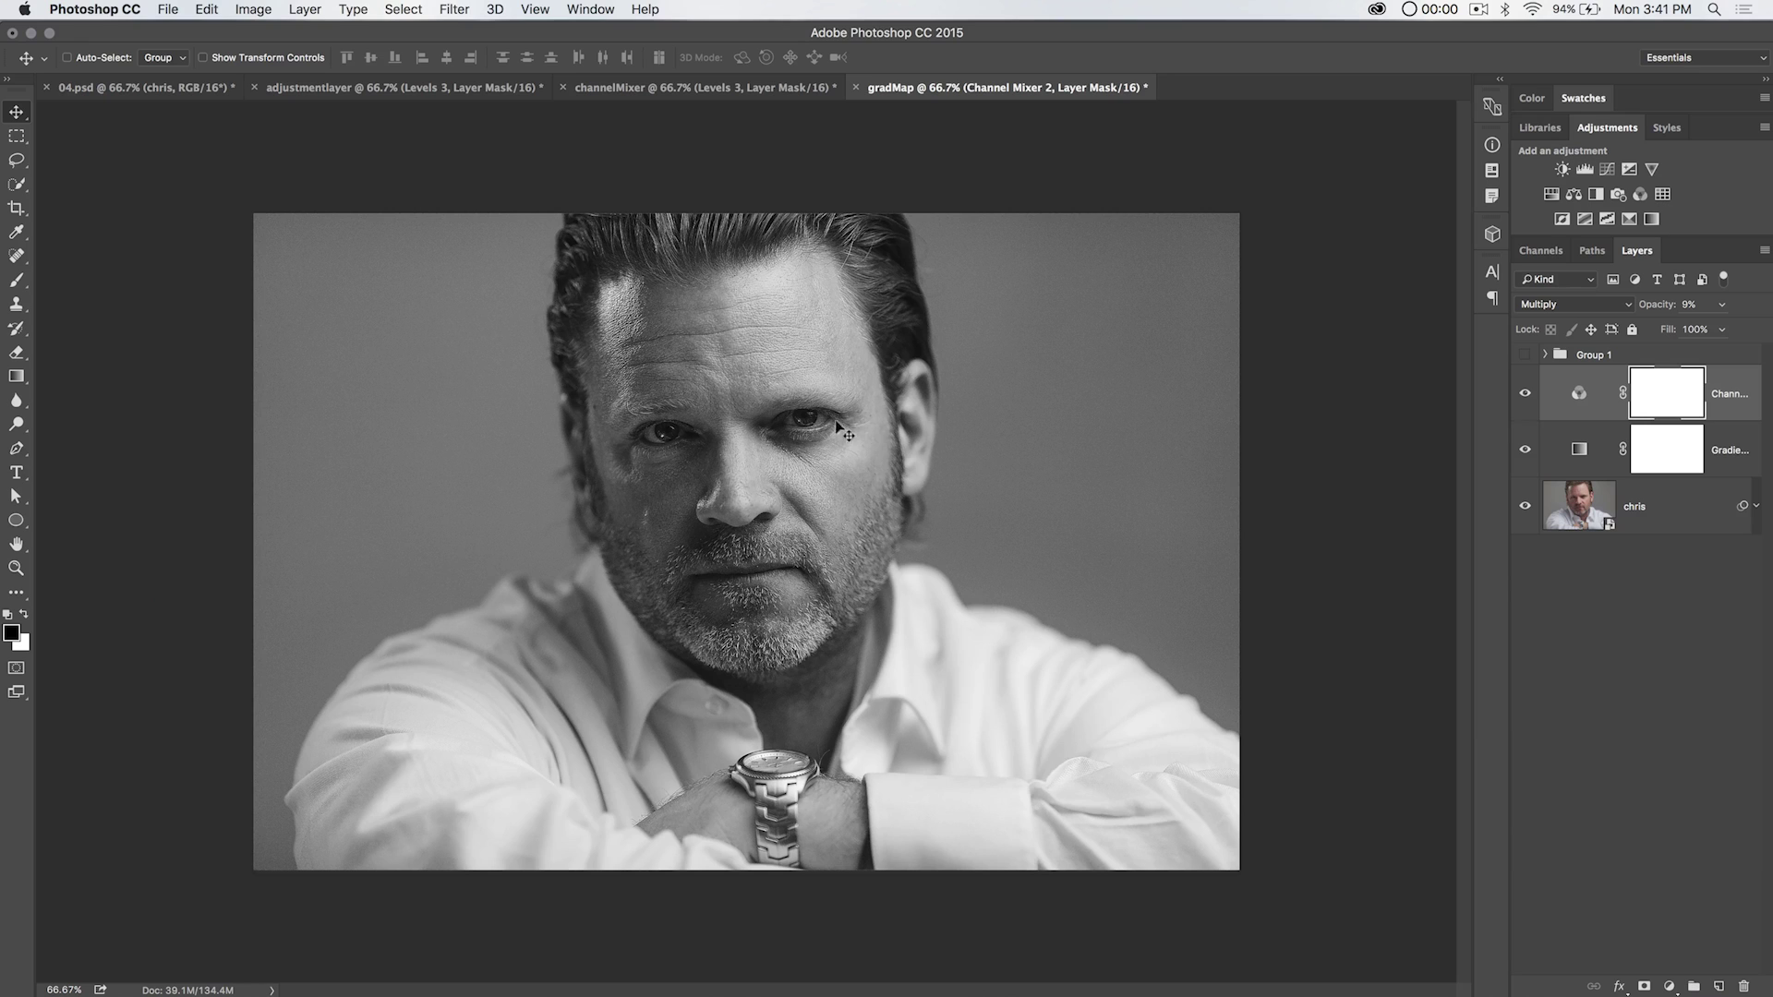
pyautogui.click(592, 7)
pyautogui.moveTo(675, 34)
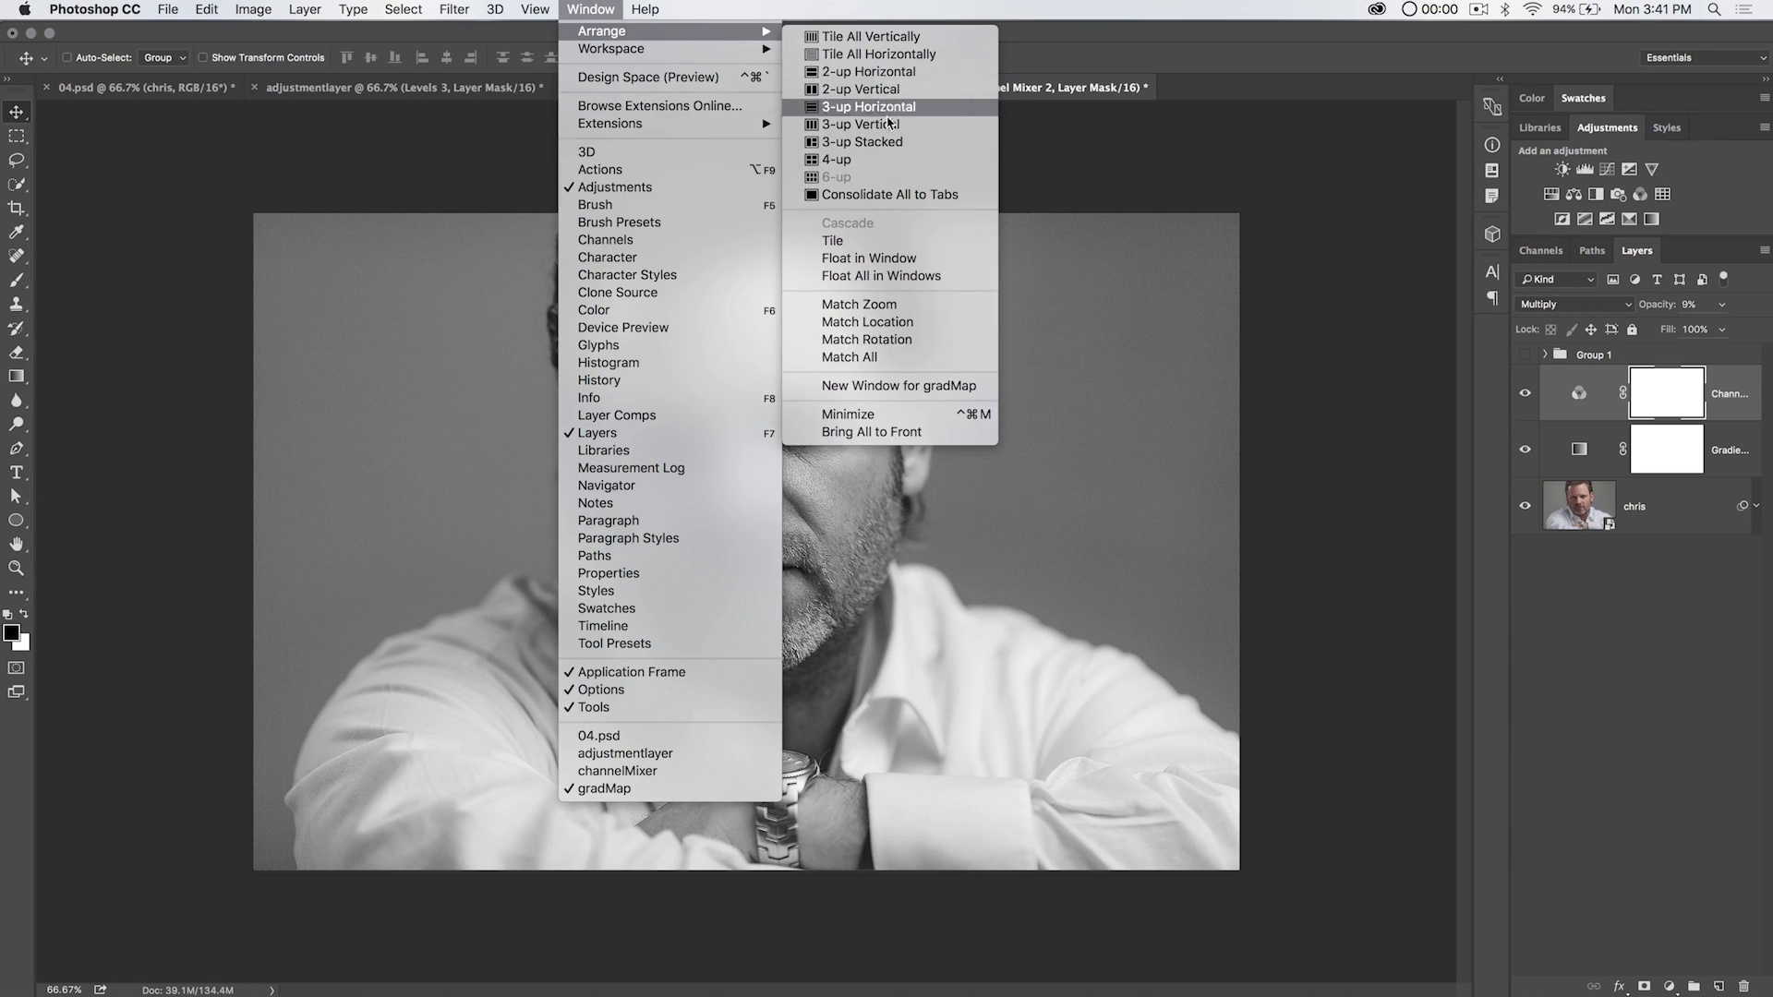
pyautogui.click(870, 159)
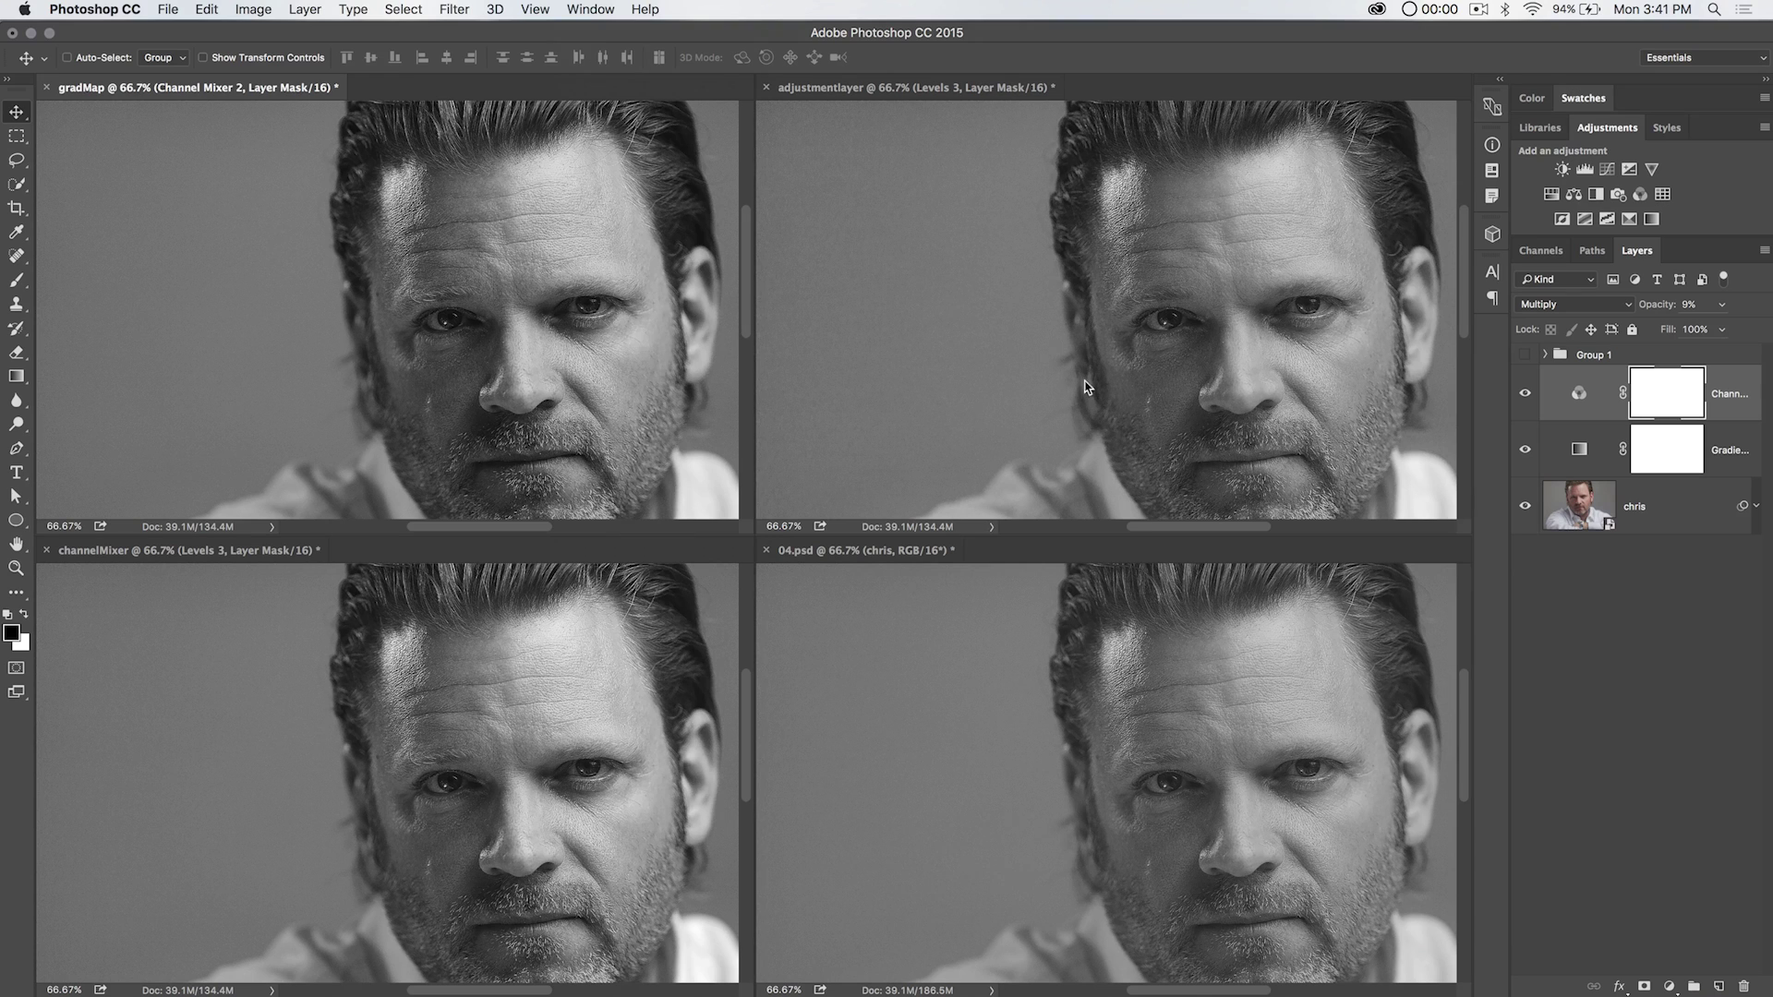
# Step: Pan all four documents together to center the face for comparison, and make gradMap the active document
pyautogui.click(1029, 686)
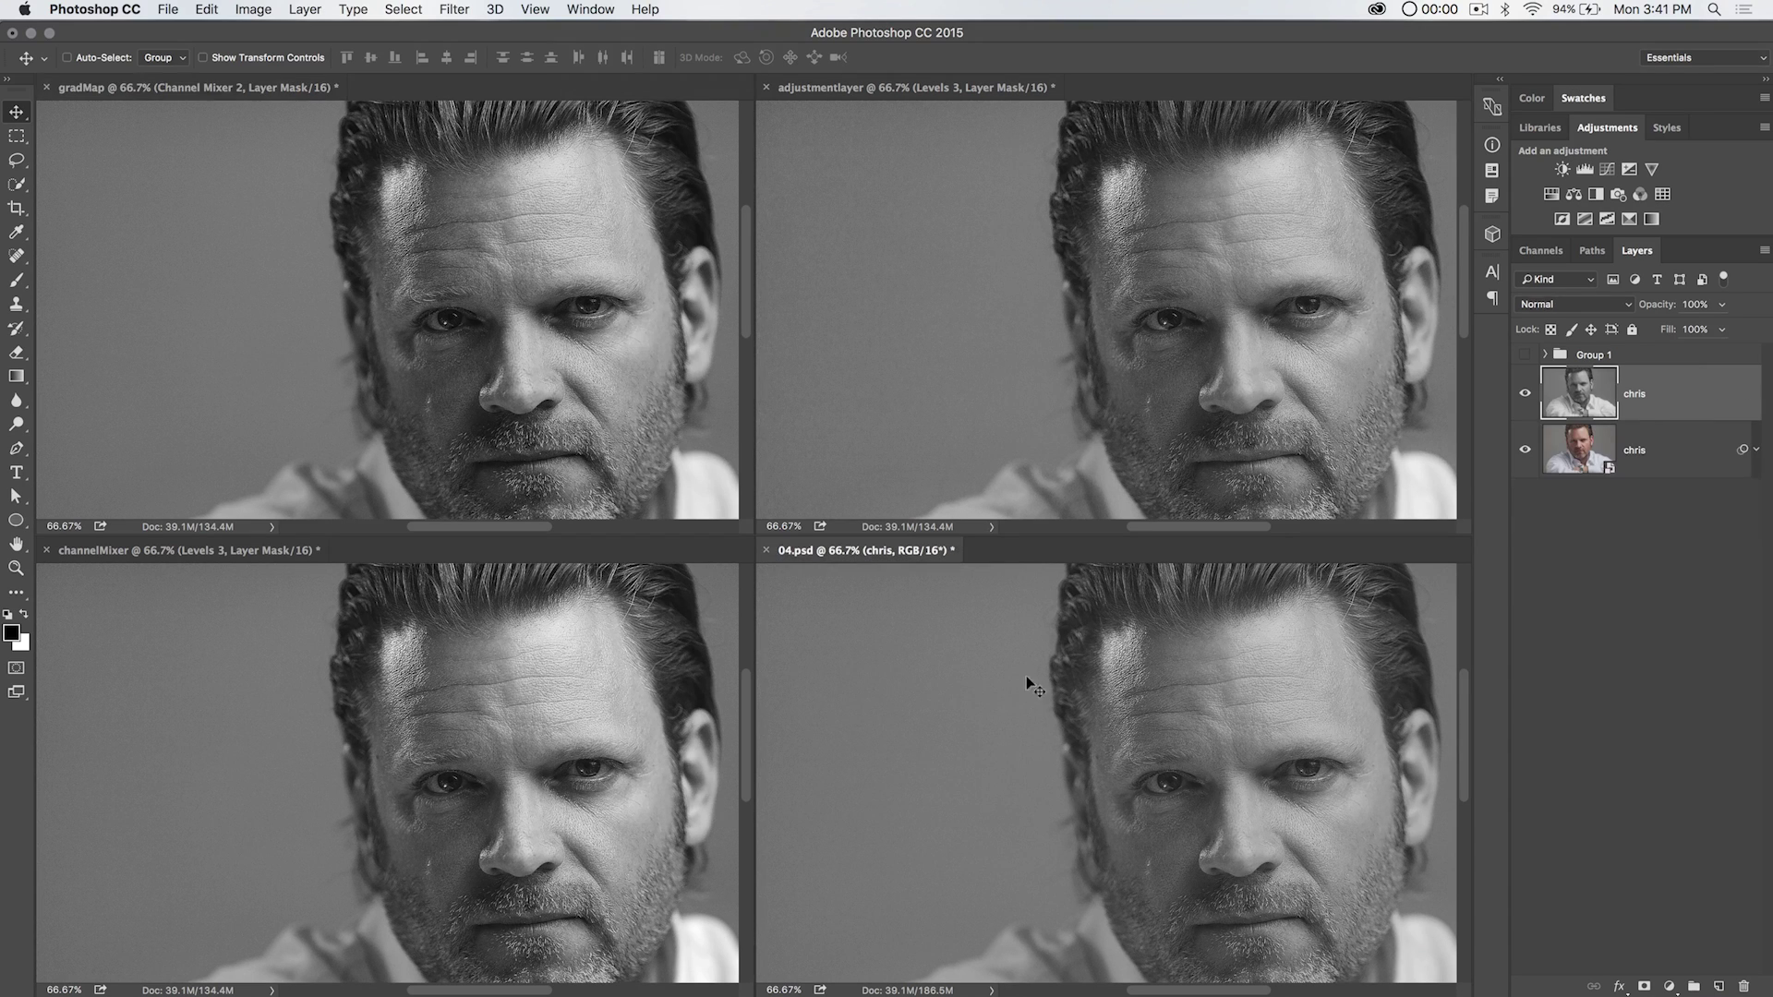
pyautogui.moveTo(1140, 729); pyautogui.dragTo(1010, 716)
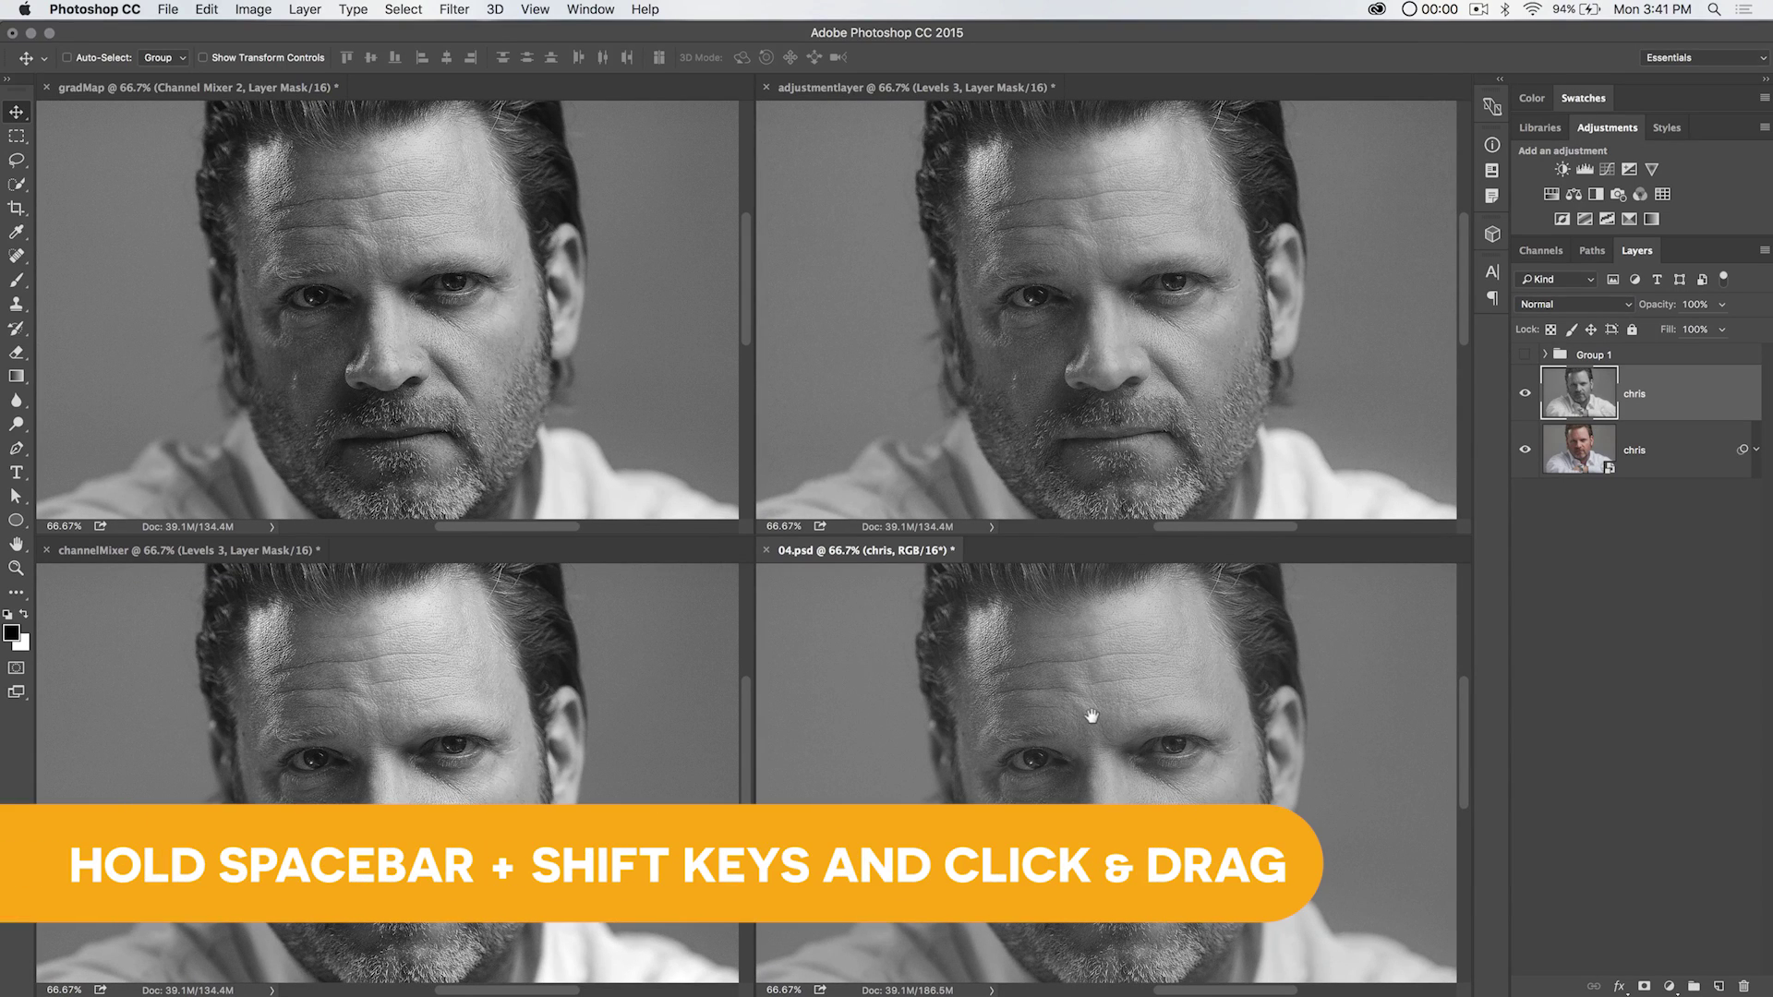
pyautogui.moveTo(1103, 729); pyautogui.dragTo(1087, 704)
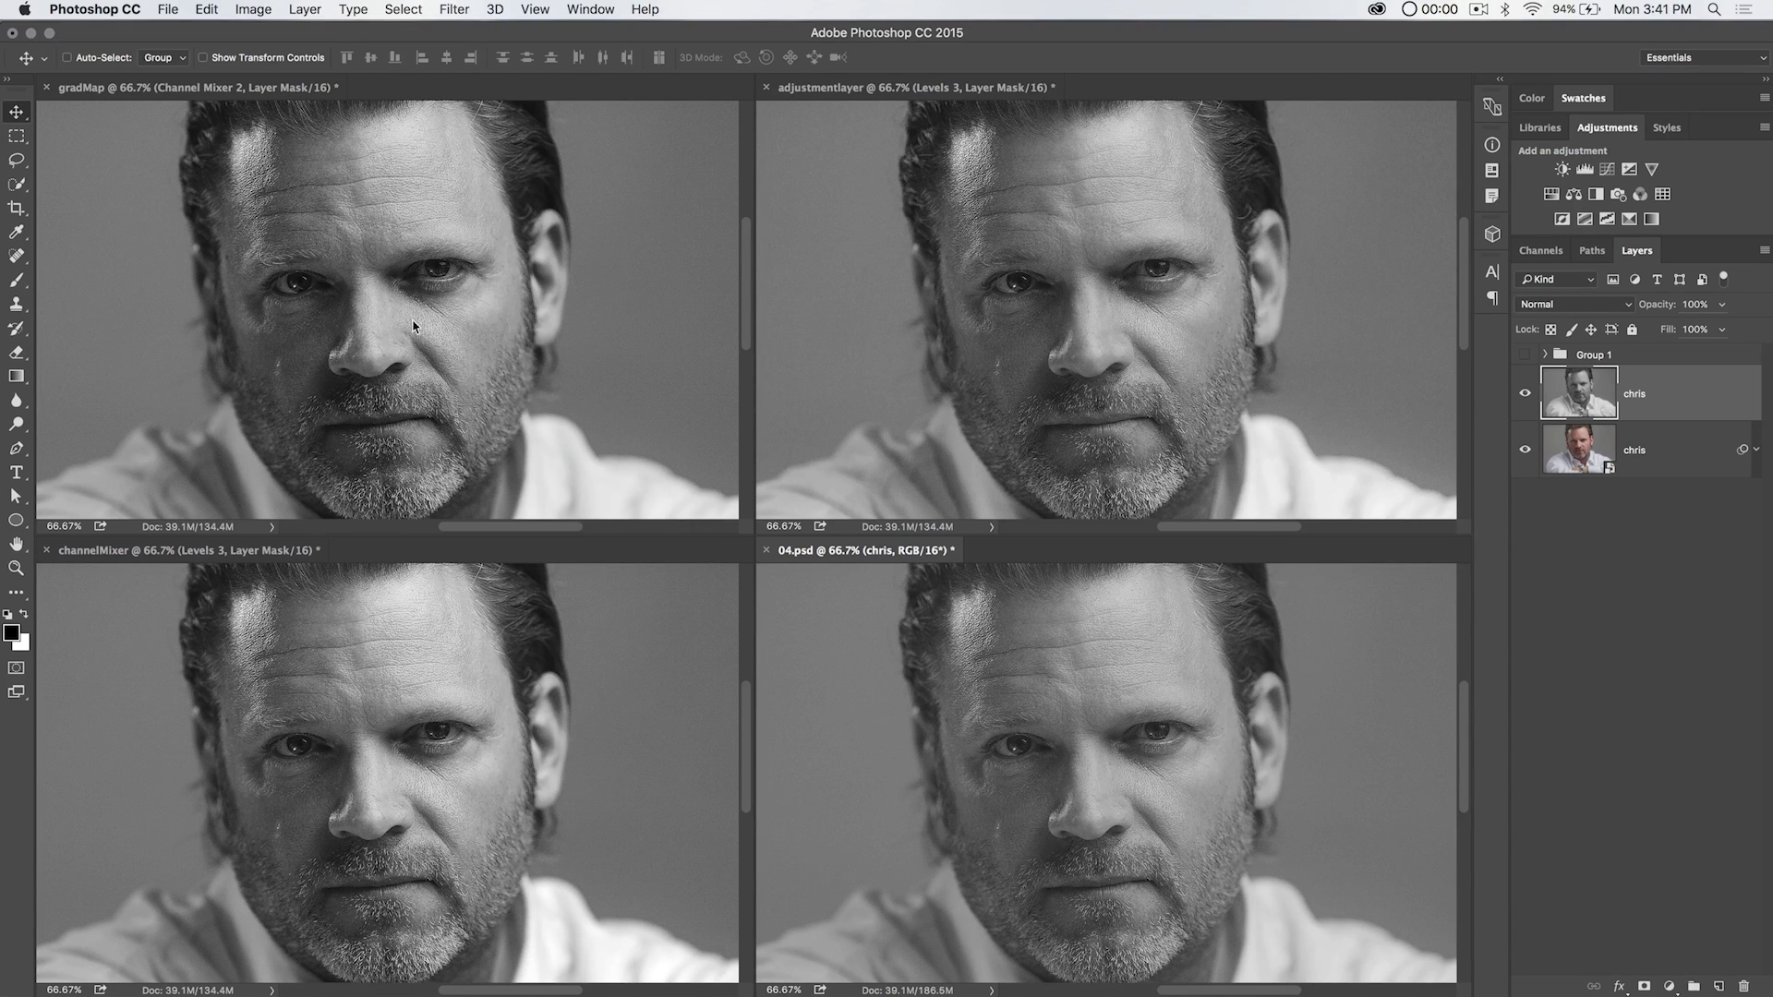
pyautogui.click(477, 349)
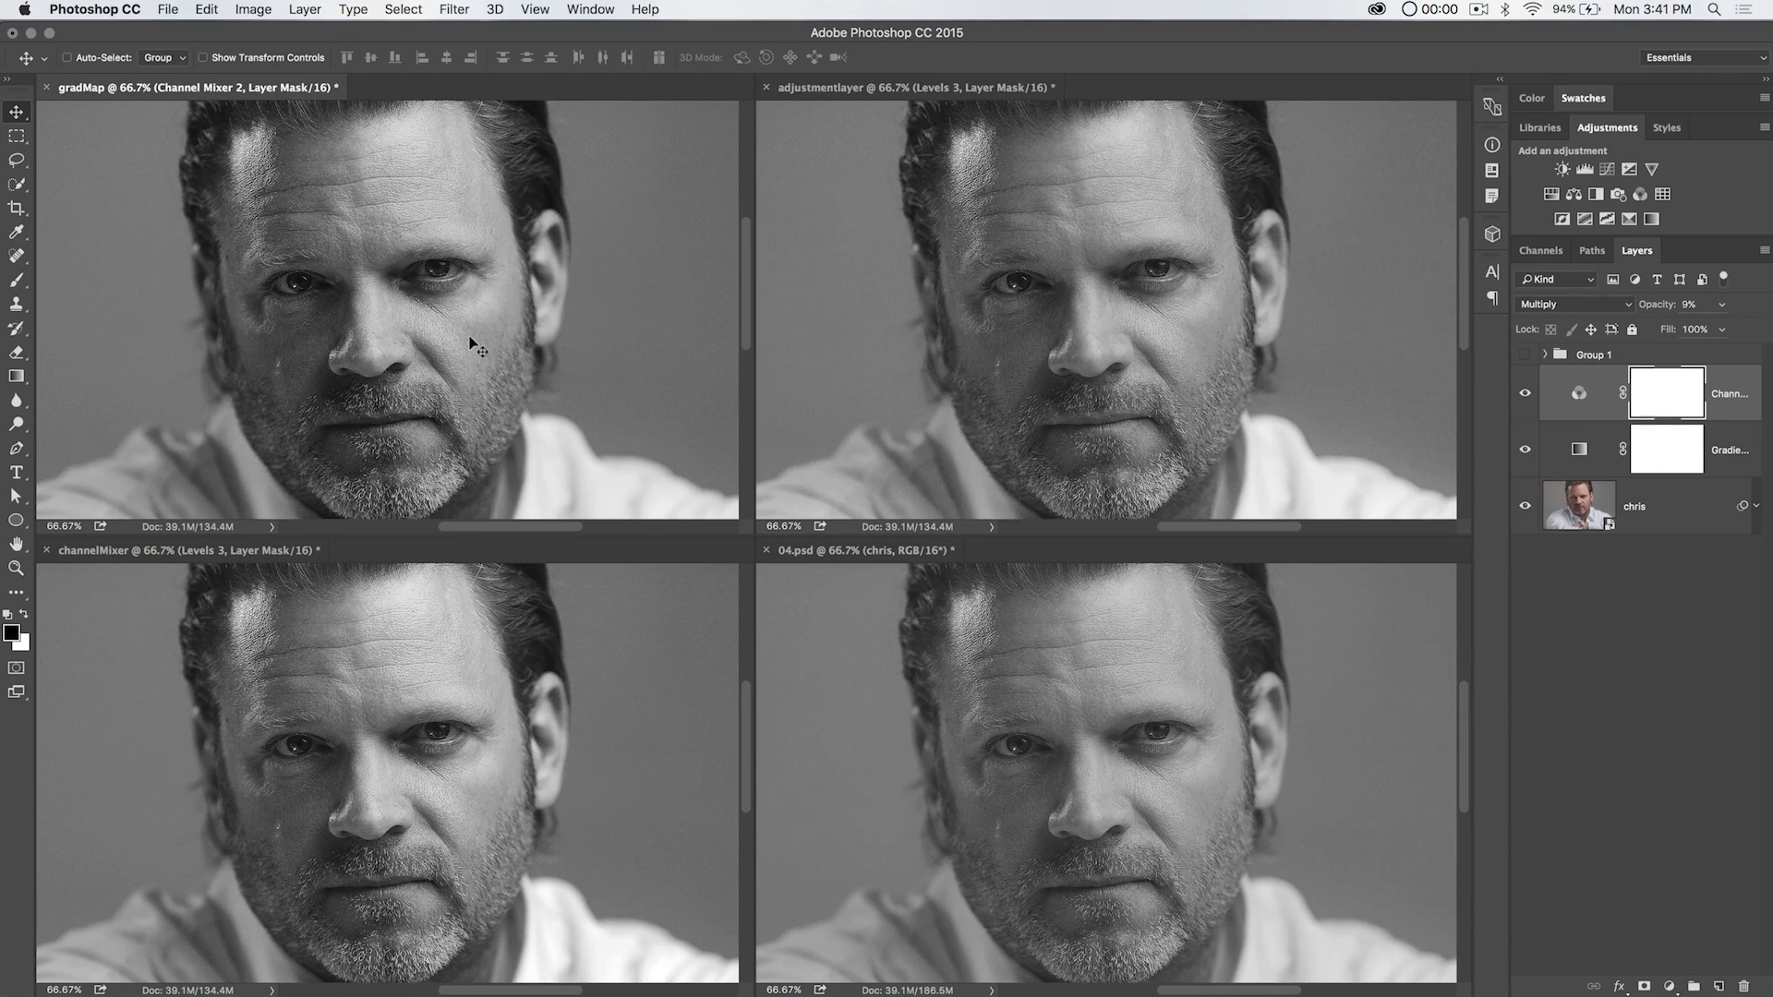